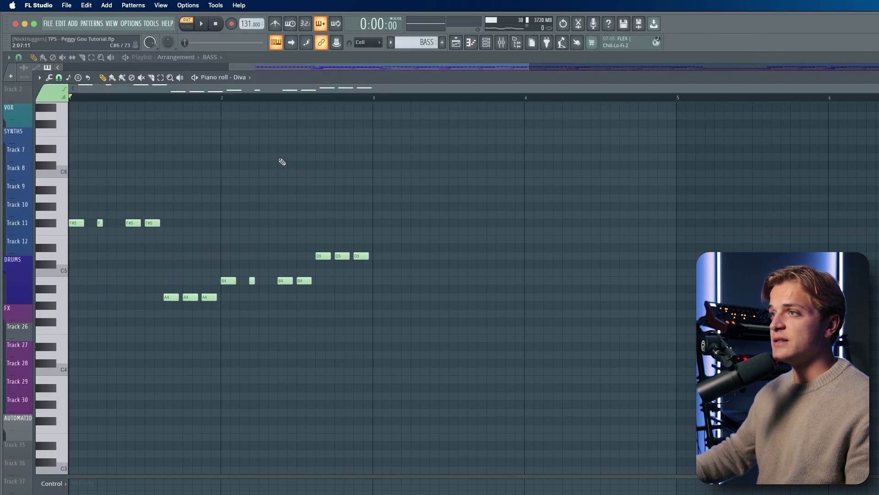
- Select bars 1 and 2 of the Diva bass pattern as the piano roll's playback range and close the channel rack
scroll(194, 125, up, 2)
drag(384, 101, 70, 102)
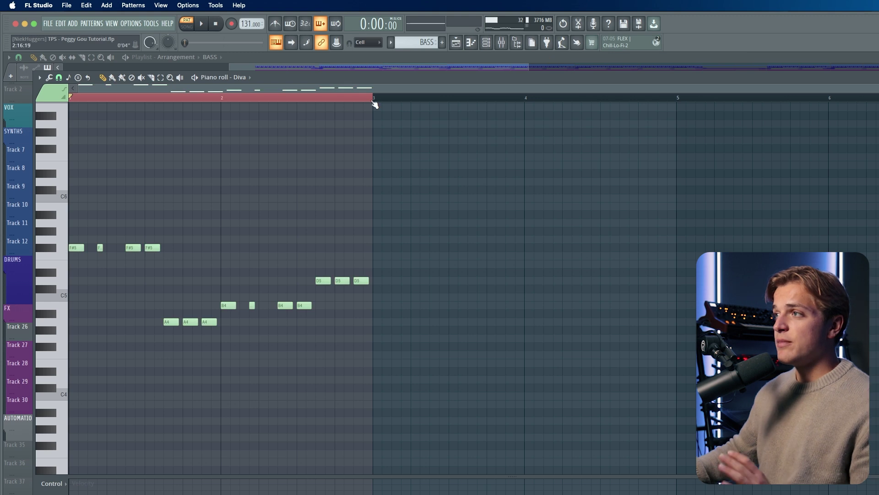
click(487, 42)
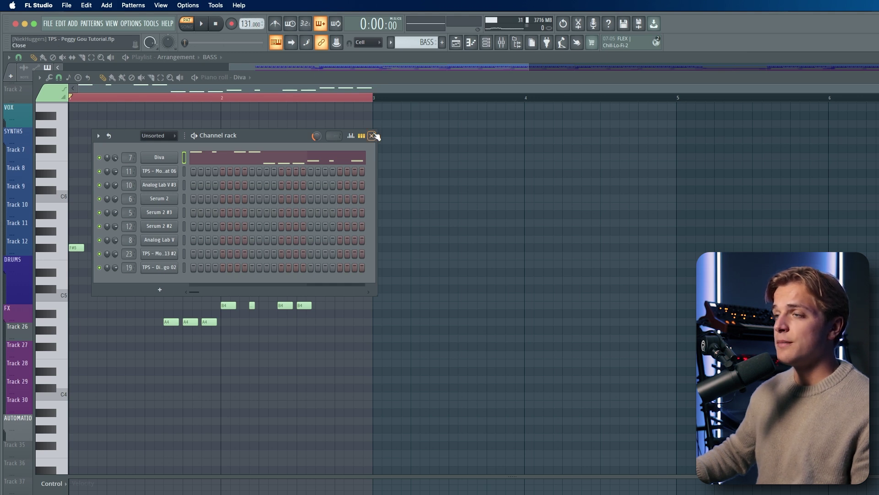
click(371, 136)
- Play the two-bar Diva bass pattern and review its notes in the piano roll
scroll(263, 108, down, 2)
scroll(112, 141, up, 1)
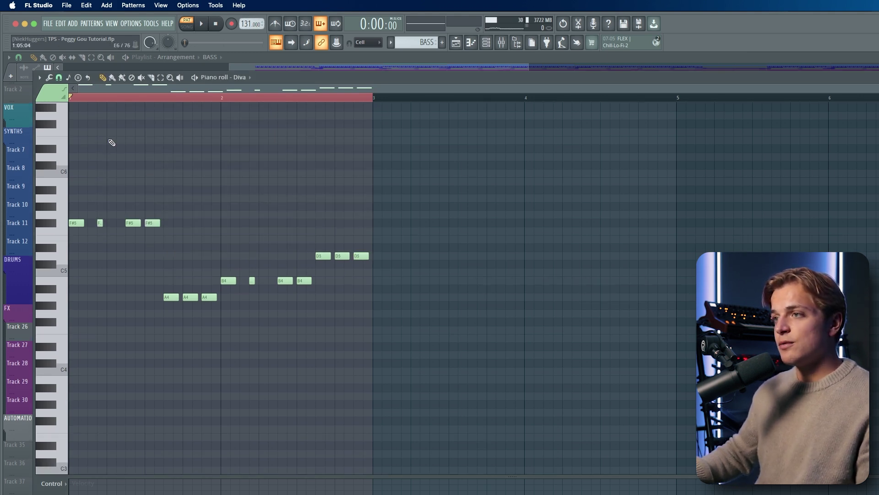
scroll(130, 120, up, 2)
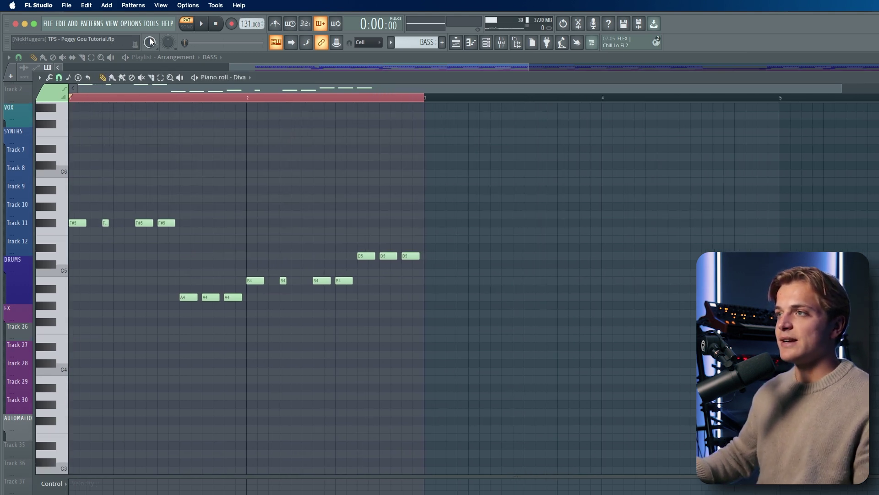
key(space)
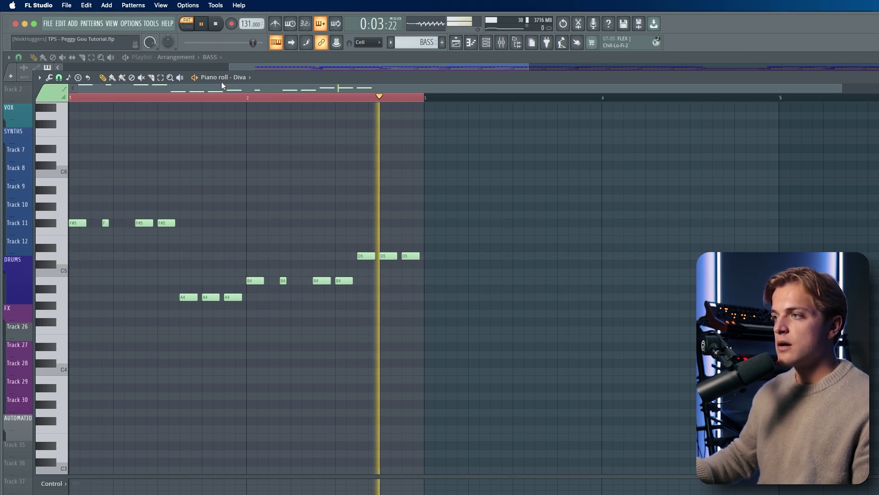
key(space)
key(ctrl+a)
scroll(567, 437, down, 1)
click(565, 436)
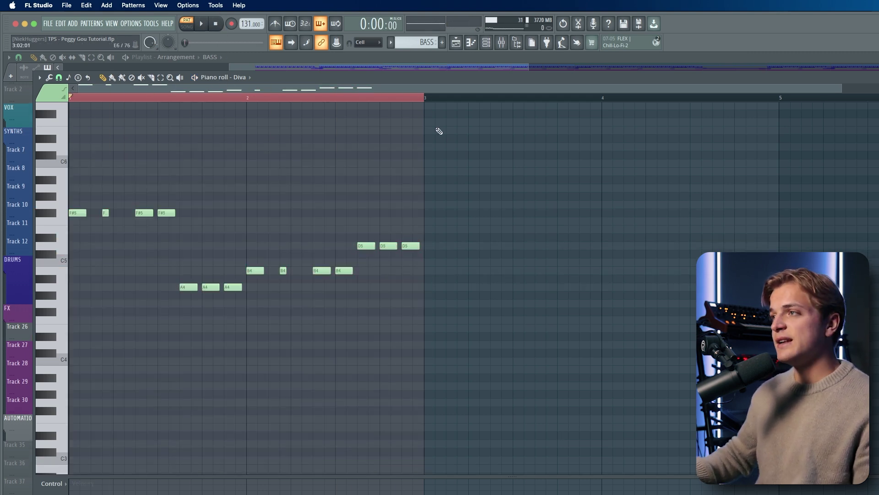
scroll(308, 210, up, 3)
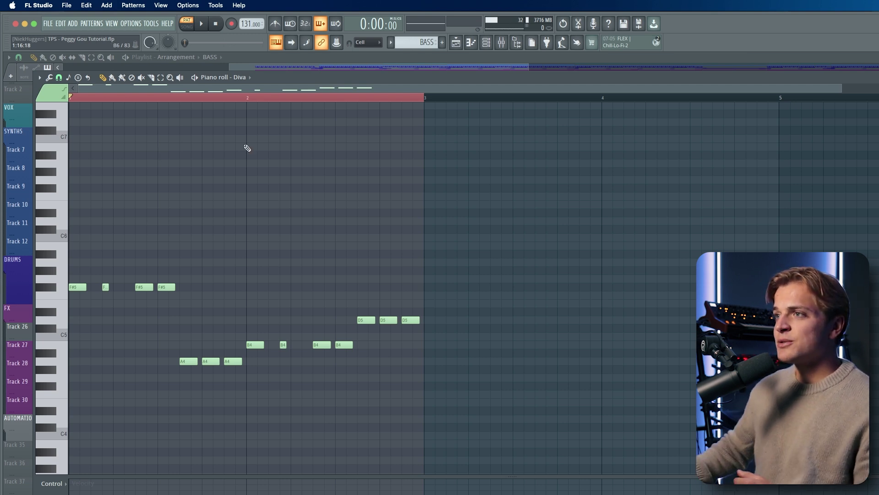
- Show the main synthesis page of the Diva bass synth with the BS - Levitate preset
drag(428, 99, 70, 99)
click(471, 43)
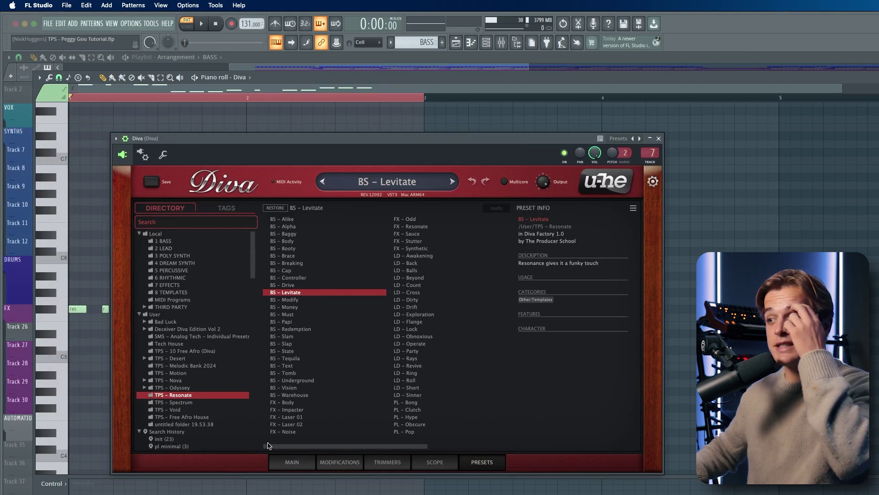
click(286, 463)
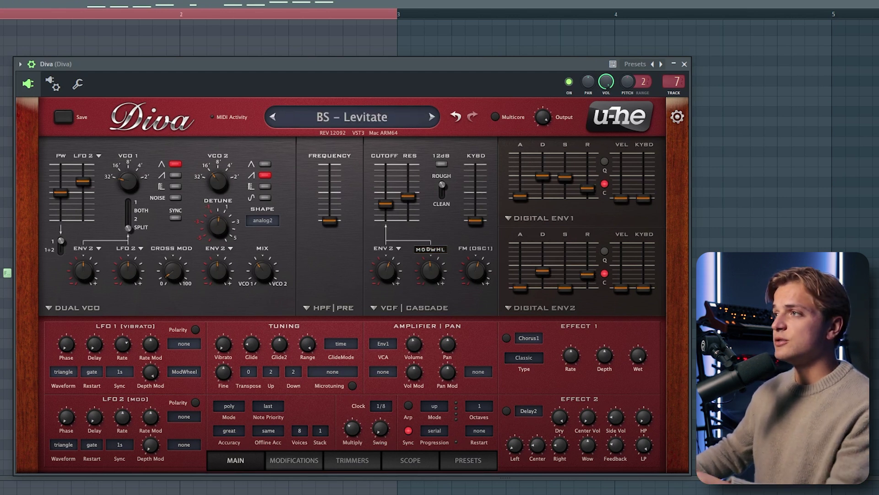
- Play the bass together with the kick in the playlist from bar 25
key(F6)
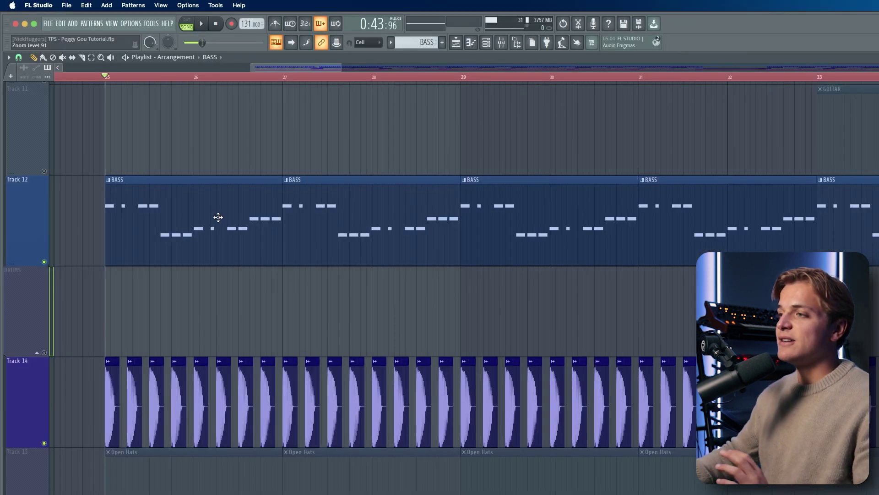
key(space)
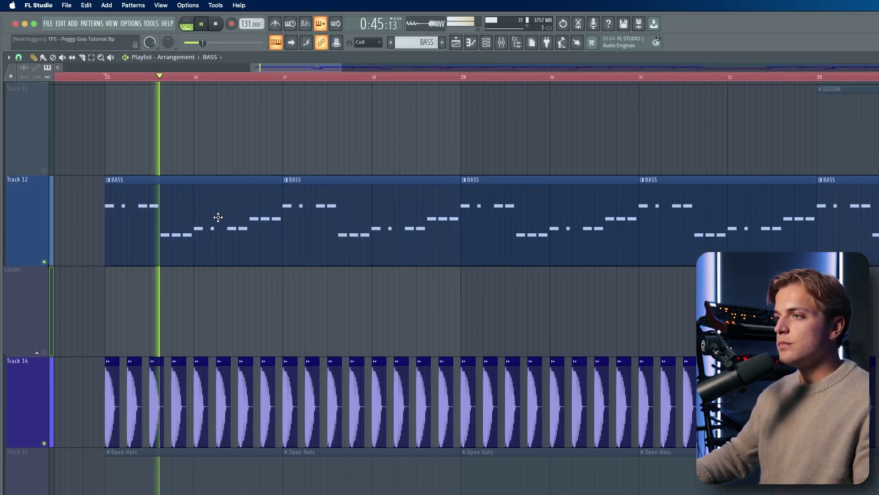
key(space)
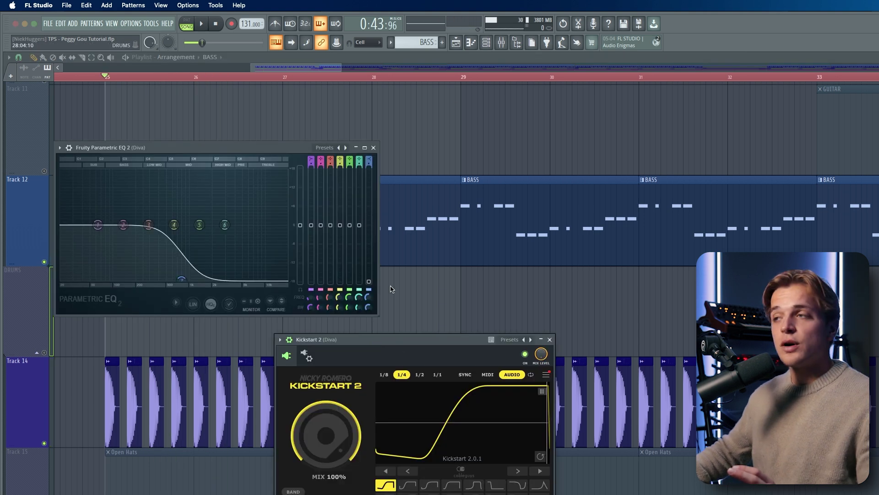
- Examine the Diva bass's Parametric EQ 2 and Kickstart 2 sidechain during playback, and close both plugins
click(267, 148)
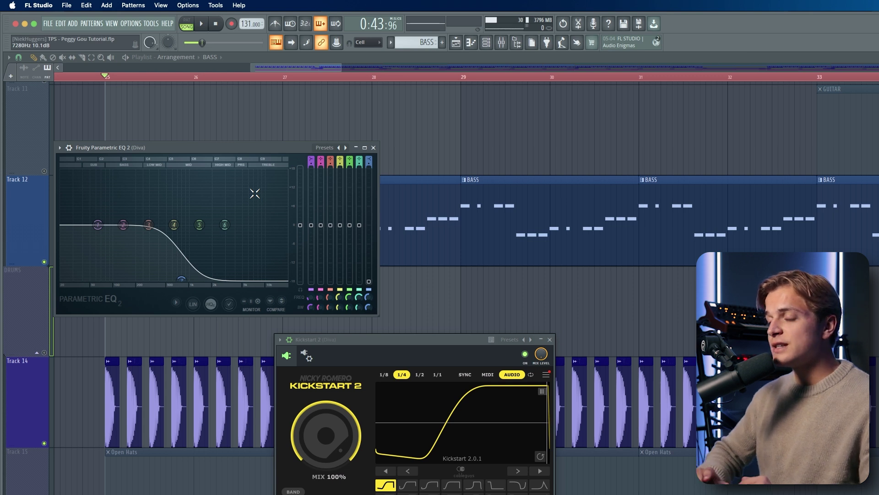
drag(373, 340, 367, 302)
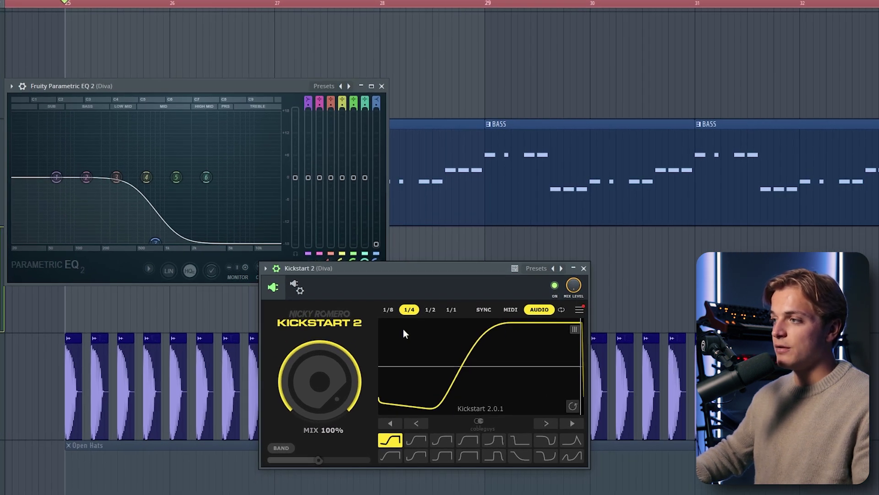
key(space)
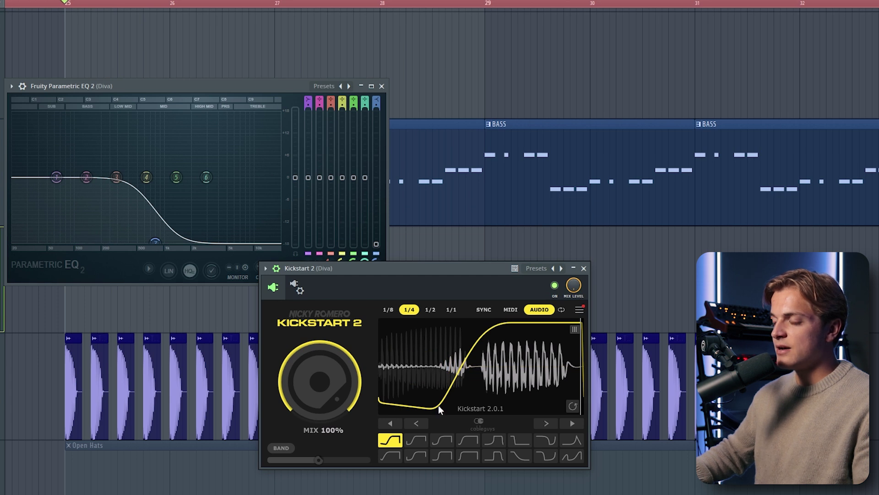
click(382, 86)
key(space)
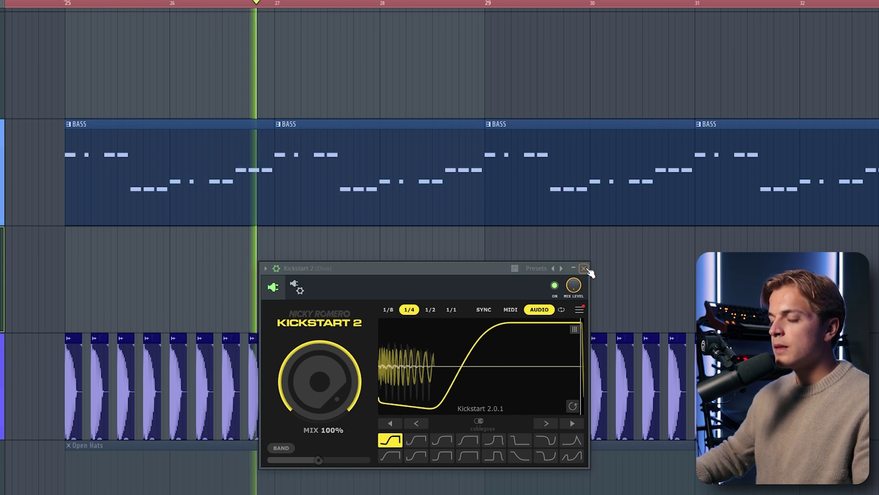
key(space)
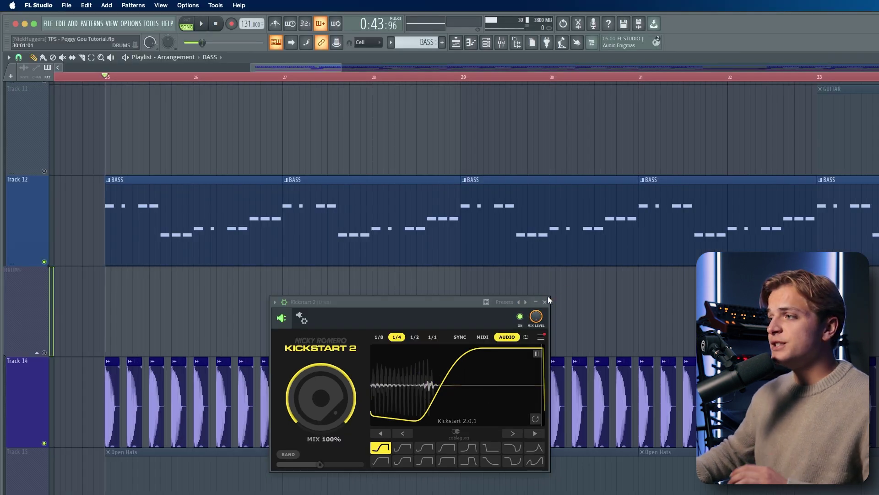
click(545, 302)
- Examine how the BASS clip's notes line up with the kicks from bar 25 and play that section
scroll(128, 350, up, 3)
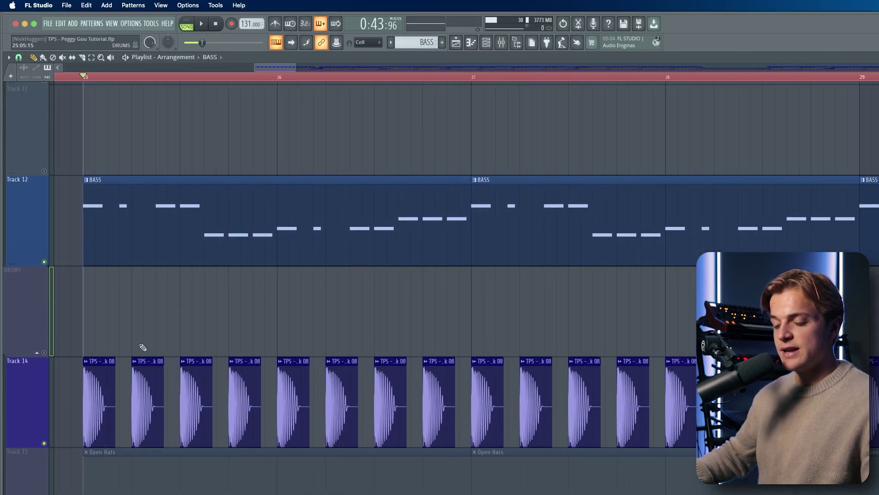
scroll(141, 346, up, 3)
scroll(159, 326, down, 3)
key(space)
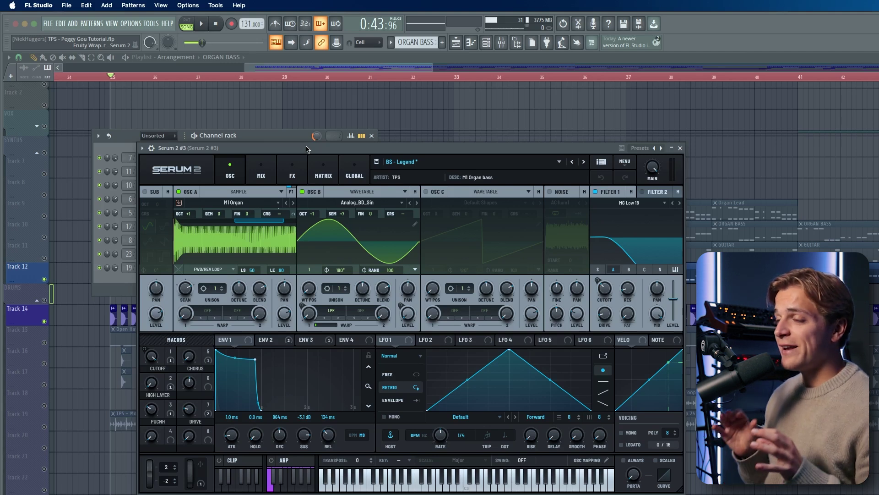
- Review the BS - Legend organ bass preset in Serum 2 #3 and close the synth
drag(306, 149, 305, 144)
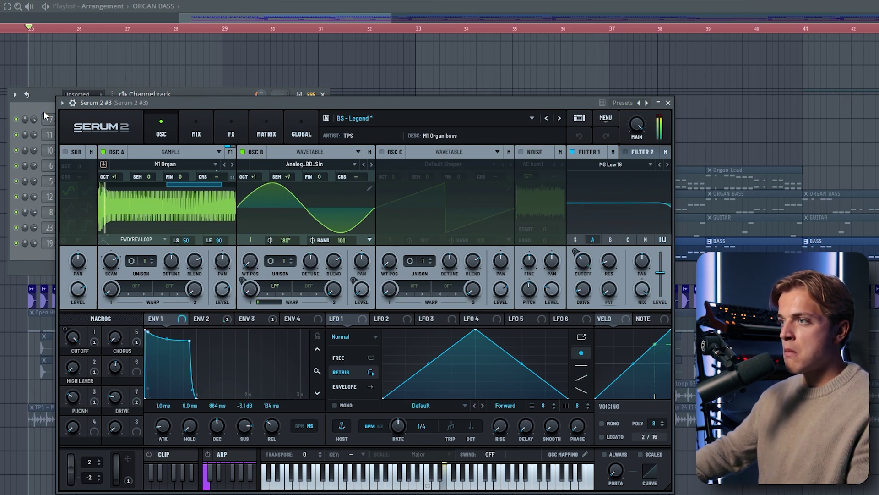
drag(126, 103, 125, 101)
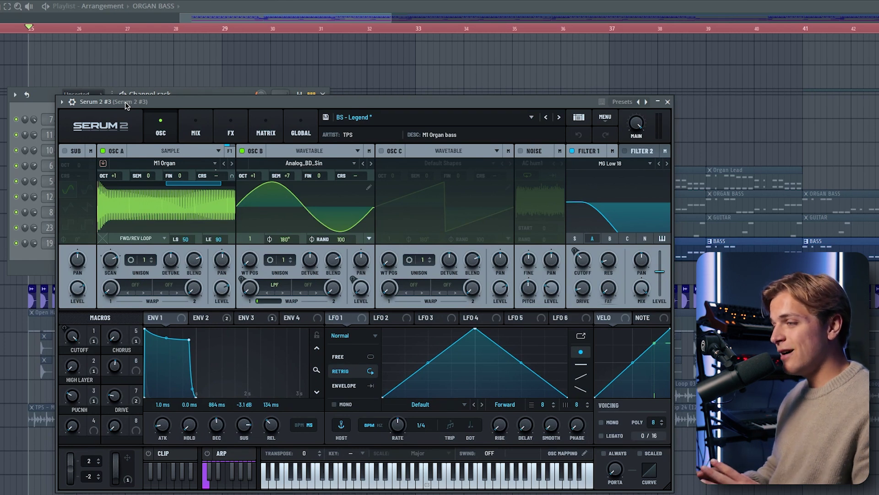
drag(125, 101, 111, 101)
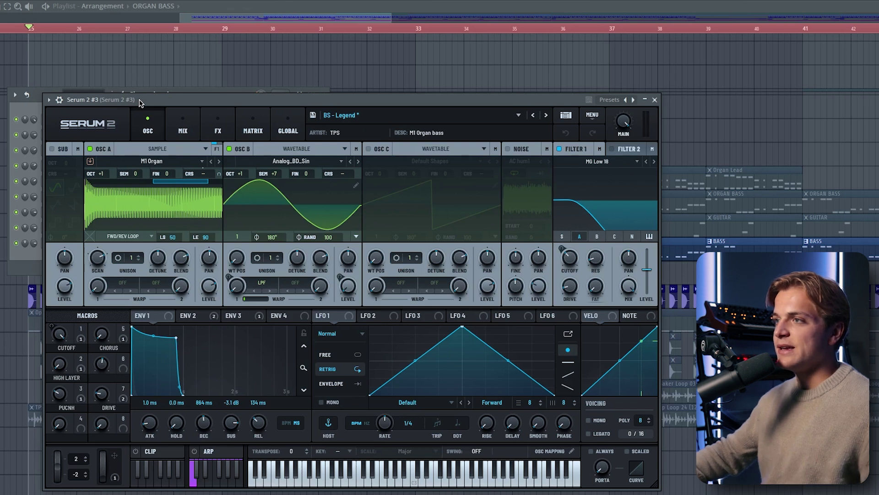
click(655, 100)
- Play the ORGAN BASS pattern on its own in the piano roll and with the bass and kick from bar 33
click(189, 22)
click(192, 25)
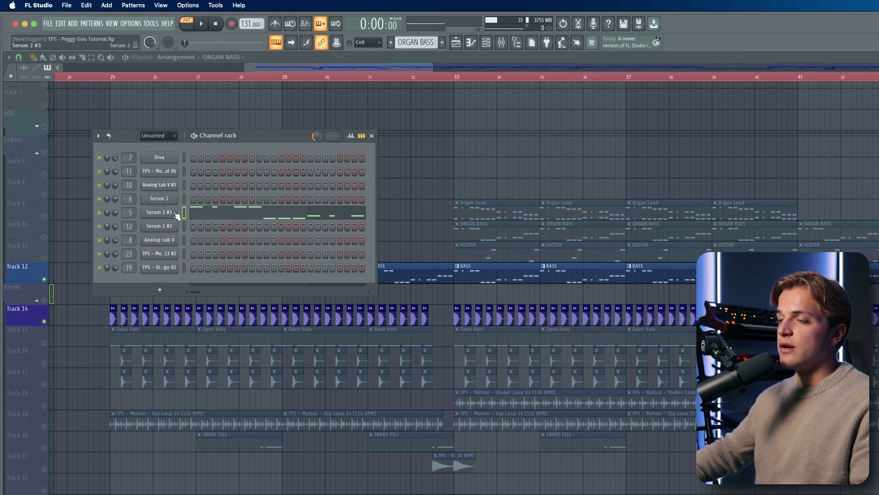
click(206, 217)
key(space)
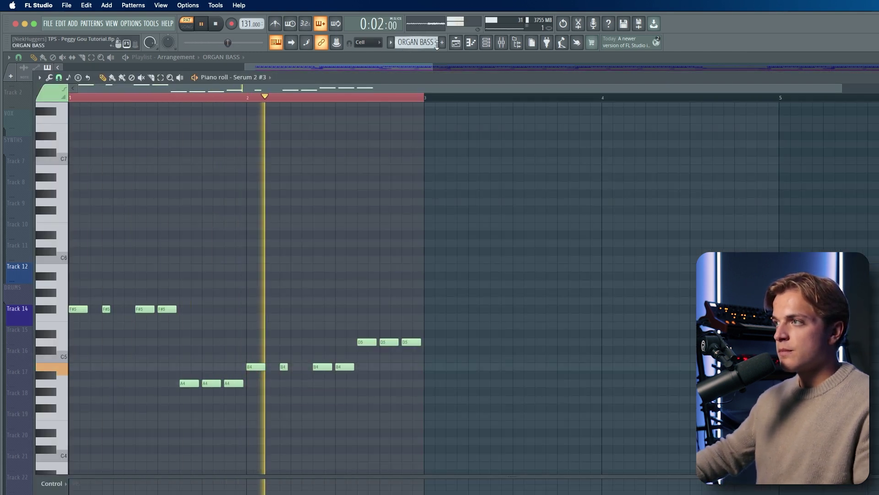
click(455, 42)
click(455, 76)
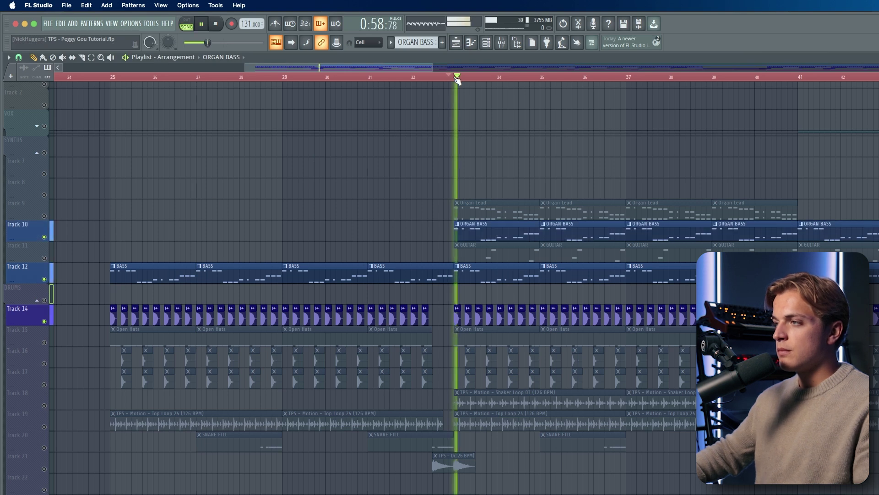
- Examine the organ bass's Parametric EQ 2, EchoBoy and Kickstart 2 effects, and close the plugins
click(503, 44)
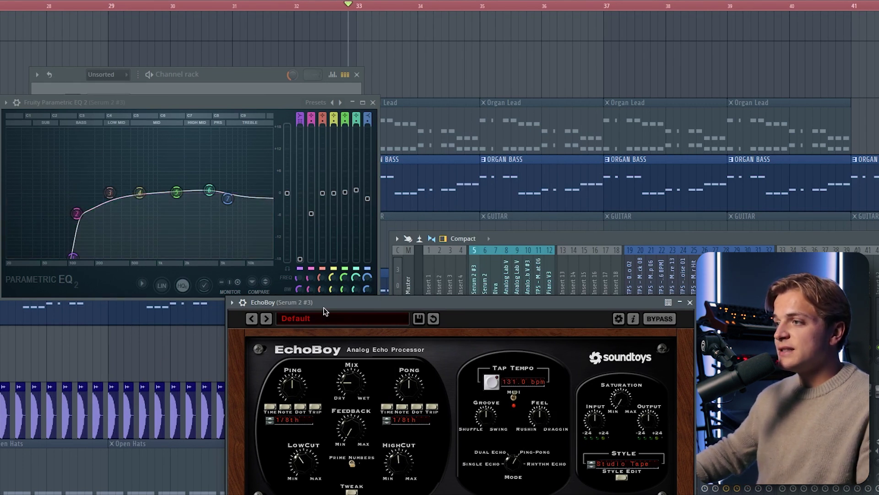
drag(324, 308, 324, 300)
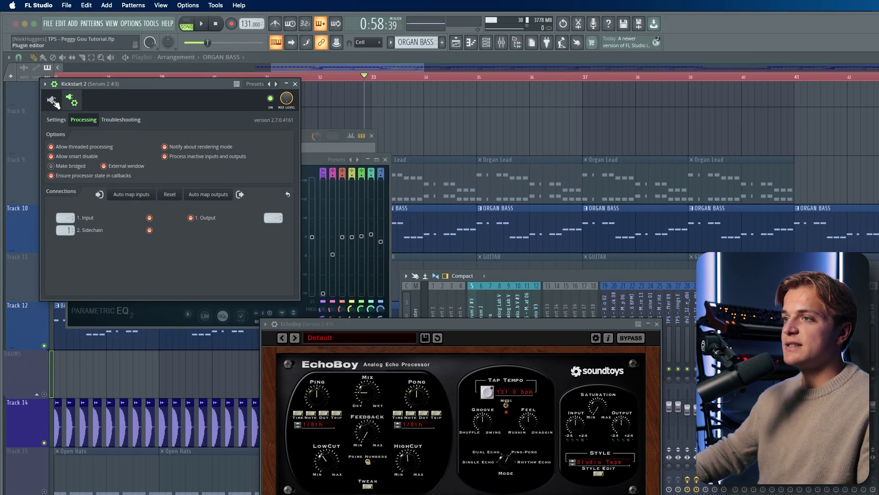
click(53, 102)
drag(160, 84, 491, 272)
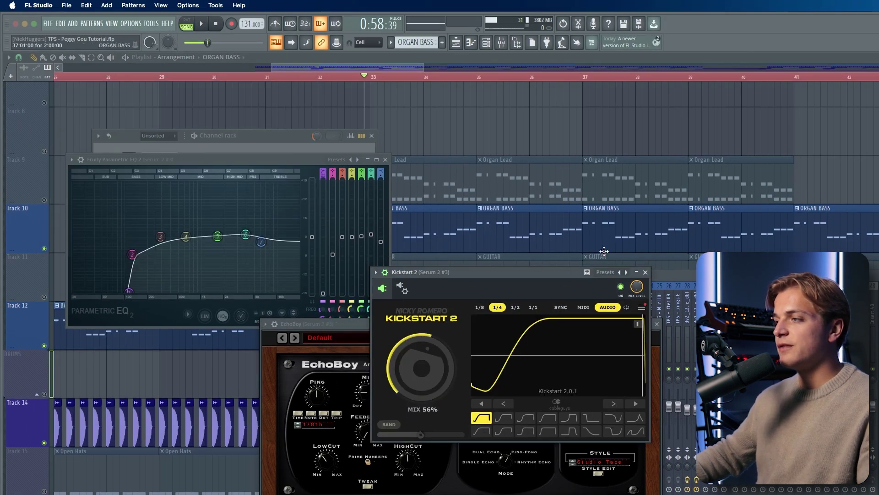
click(646, 272)
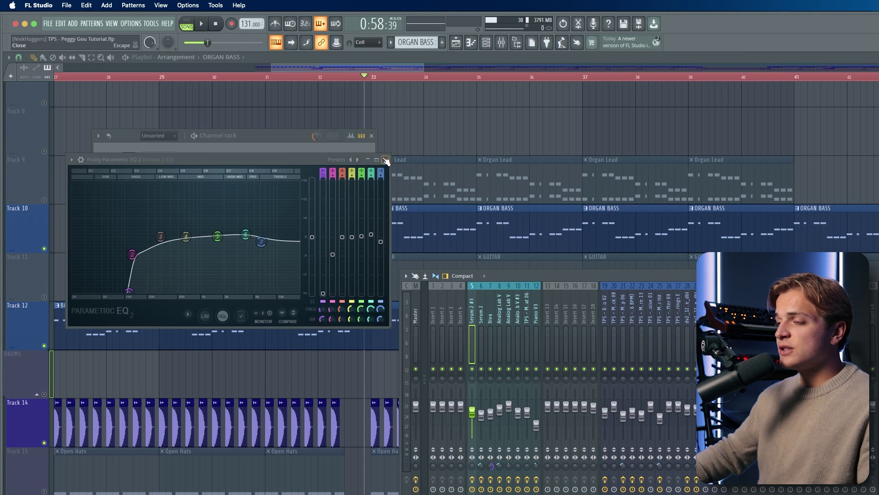
click(386, 160)
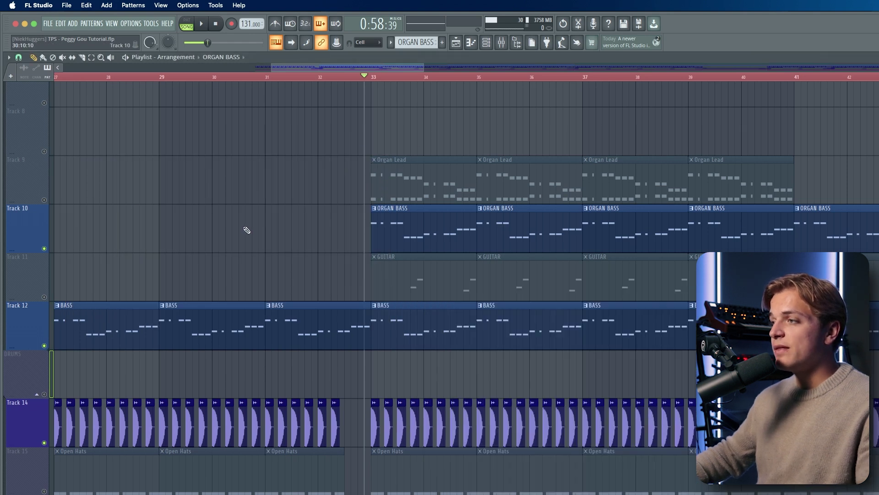
- Place the playhead at bar 33 and play the organ bass together with the bass and kick
scroll(244, 228, down, 1)
drag(365, 76, 377, 101)
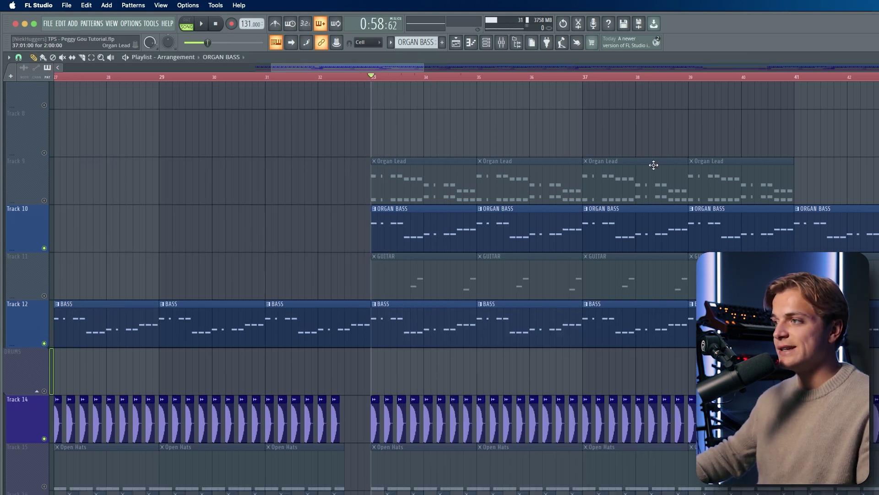
key(space)
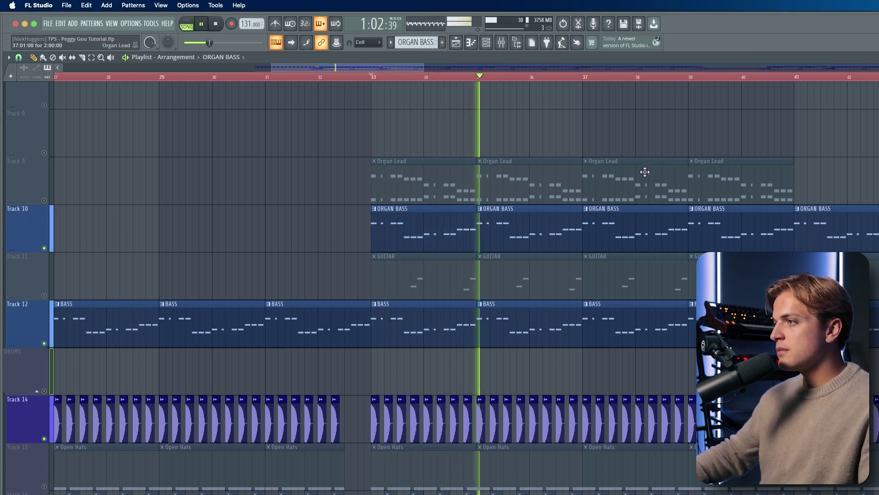
key(space)
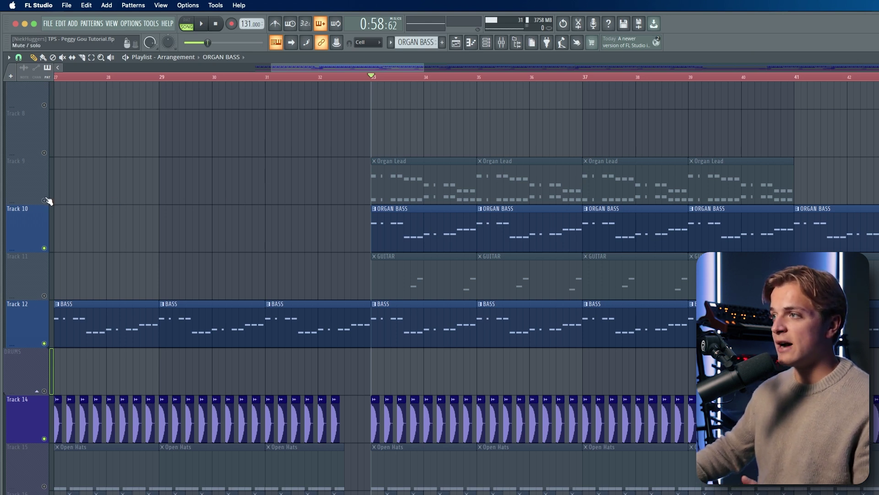
- Open the Organ Lead pattern and bring up its Serum 2 synth from the channel rack
double_click(412, 178)
click(489, 45)
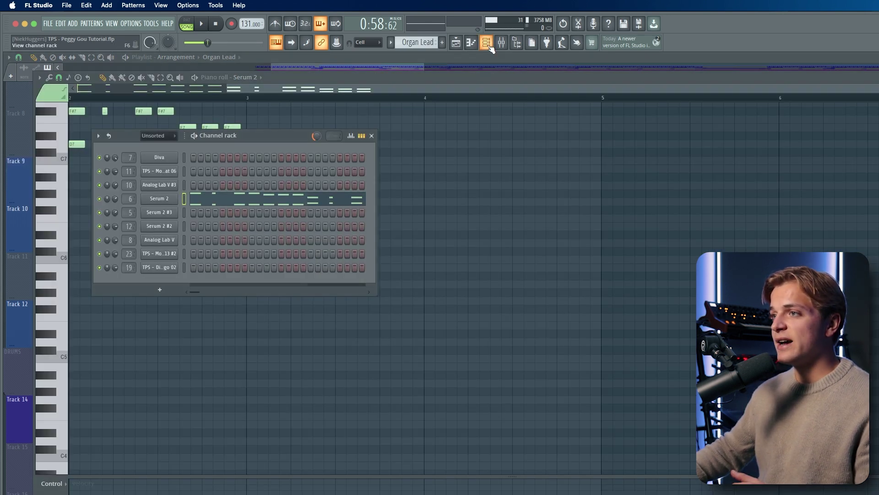
click(155, 201)
drag(188, 44, 309, 135)
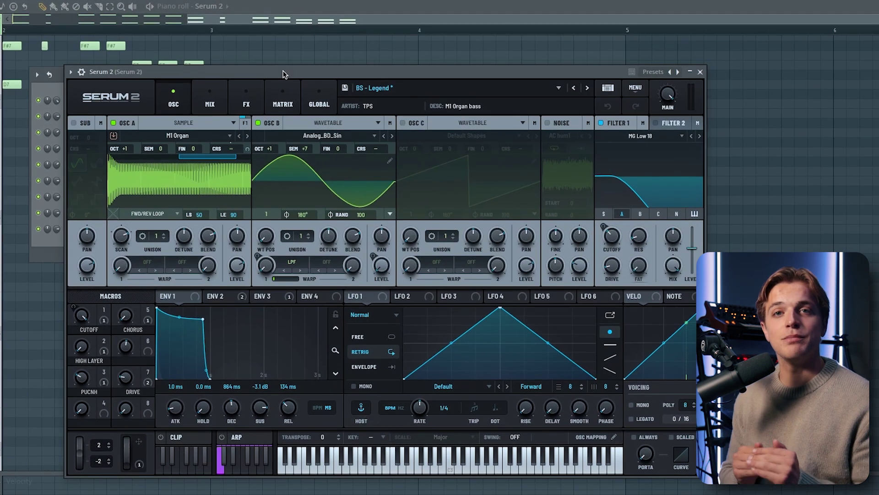
- Look over the organ lead's Serum 2 organ patch, close the synth and bring up the mixer
drag(283, 74, 258, 93)
click(249, 74)
click(359, 75)
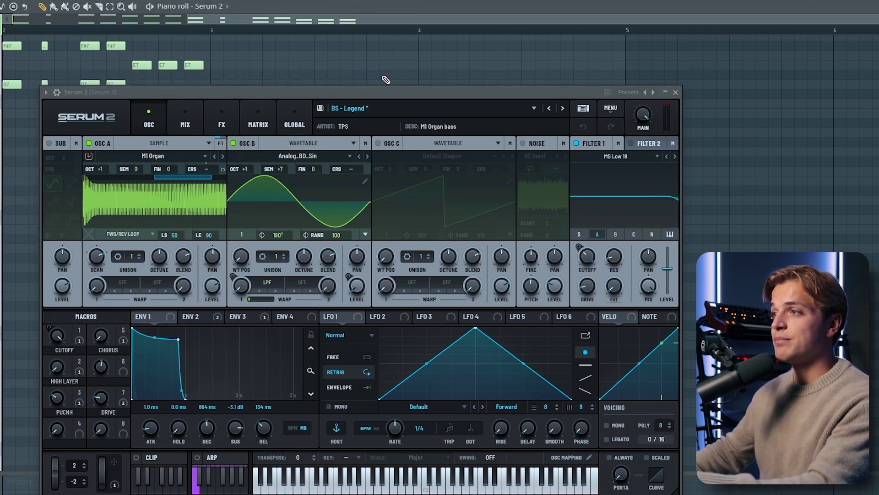
click(676, 92)
key(F9)
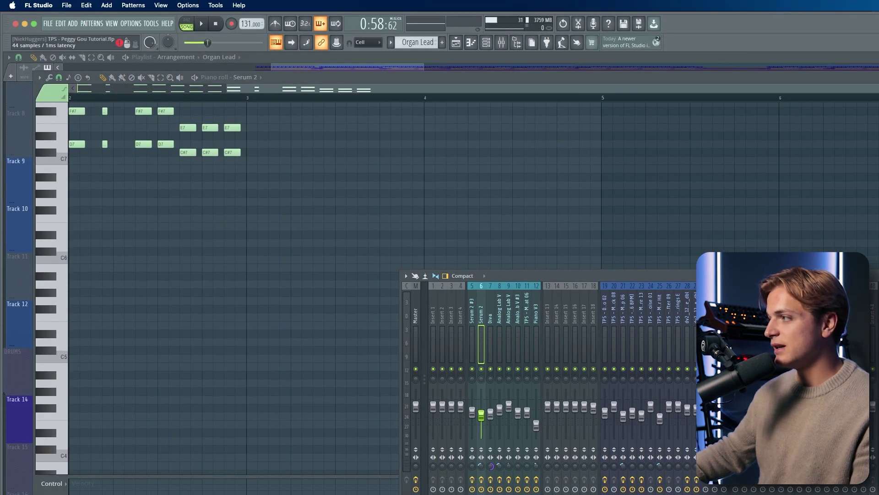
- Examine the organ lead's Parametric EQ 2, soothe2 and Sie-Q effects, closing the equalizer and soothe2
click(876, 311)
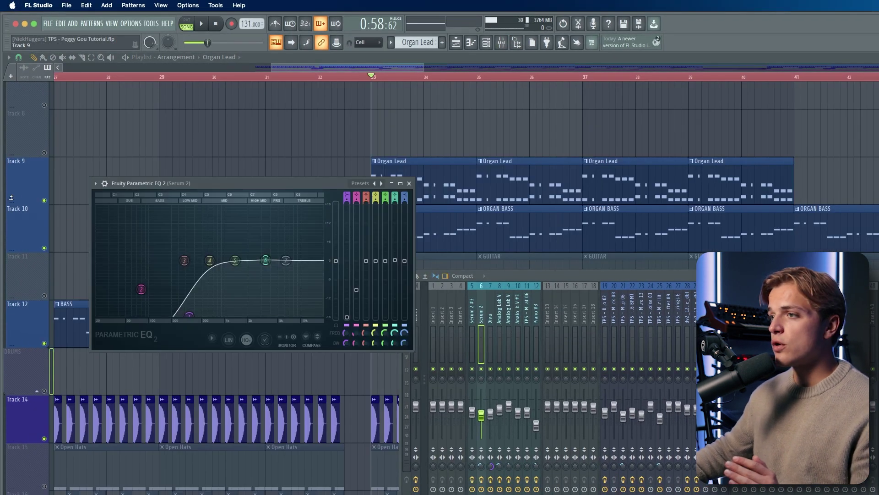
click(877, 324)
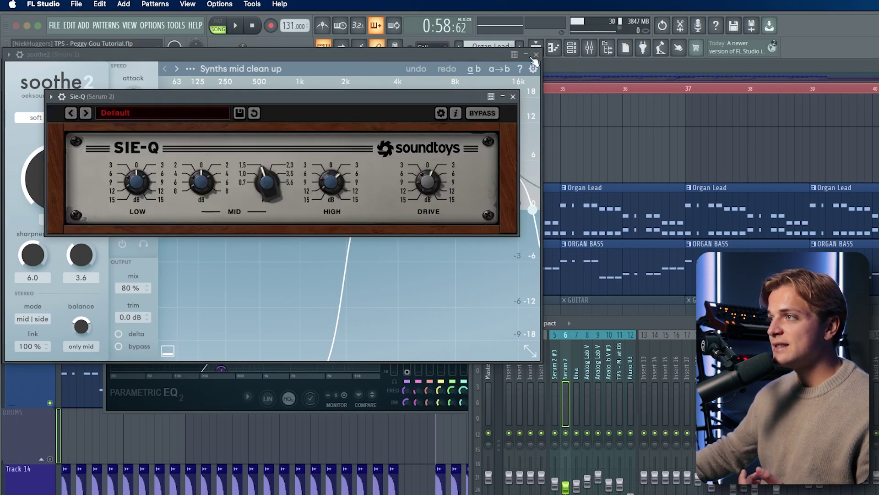
click(537, 54)
drag(451, 97, 487, 246)
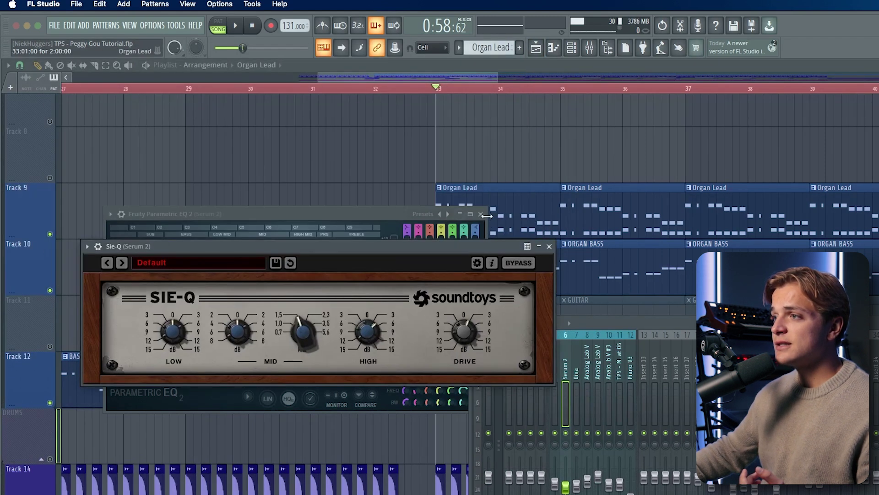
click(481, 214)
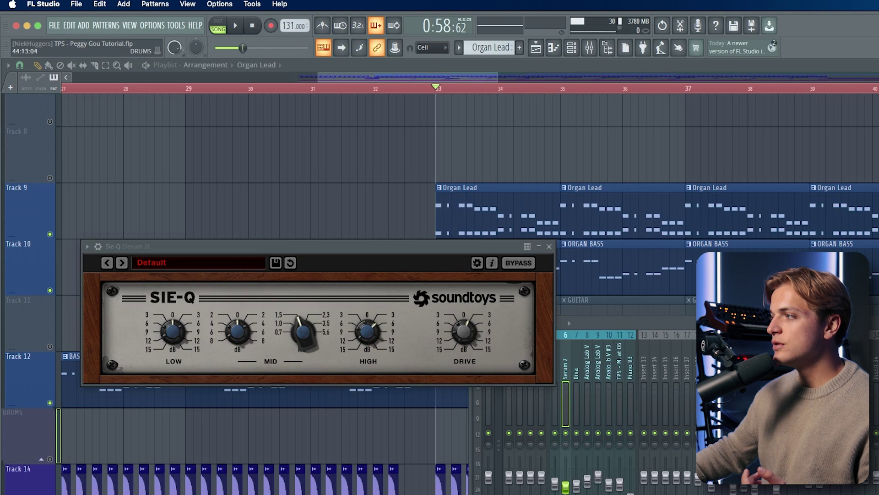
- Examine the organ lead's EchoBoy, ValhallaRoom and Kickstart 2 effects, and close all plugins and the mixer
drag(328, 69, 540, 302)
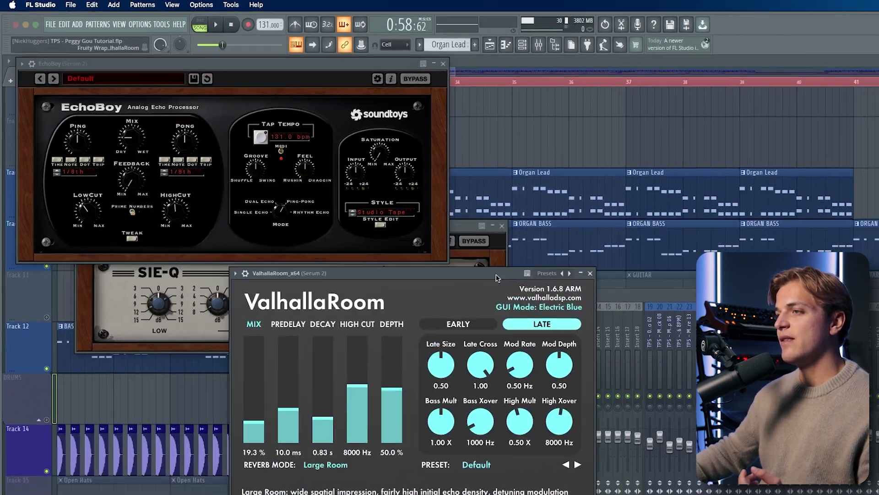
drag(497, 278, 499, 286)
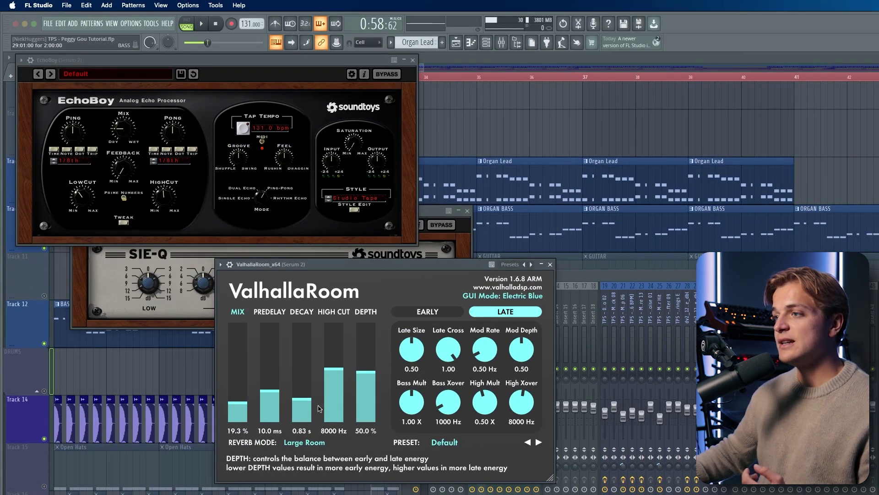
click(550, 265)
click(413, 60)
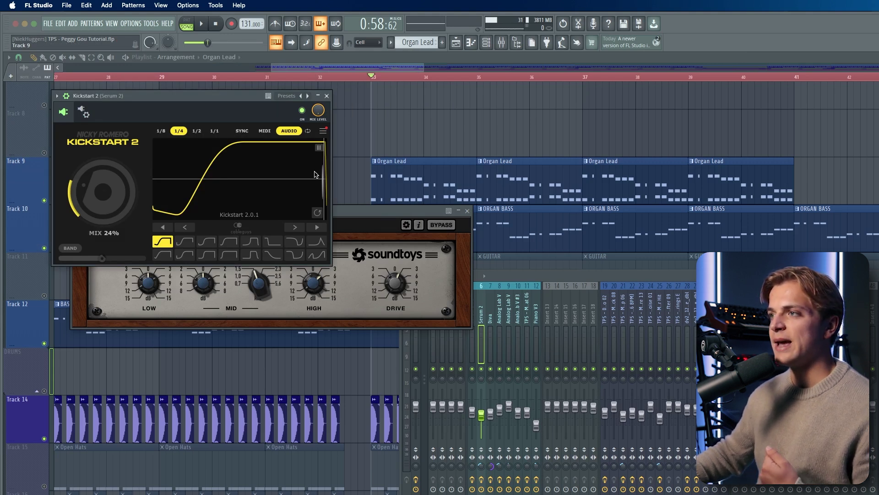
click(327, 97)
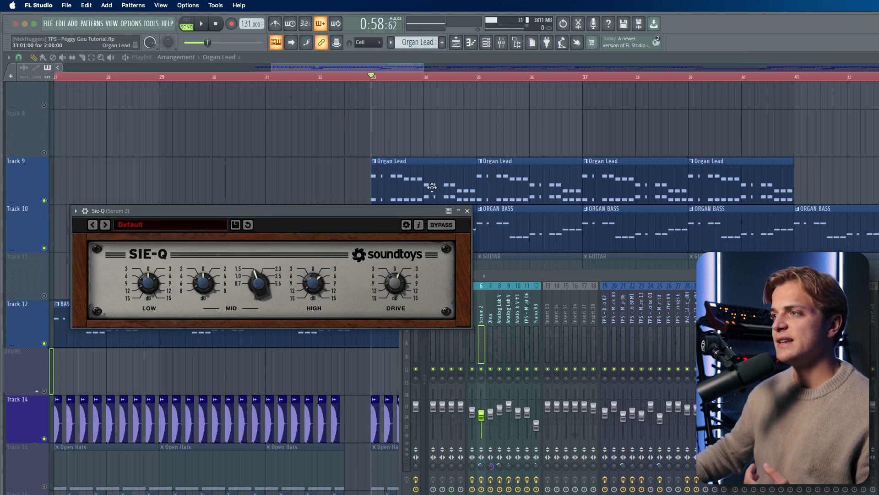
click(467, 210)
key(F9)
- Play the arrangement from bar 33 with the organ lead, and open the Organ Lead notes in the piano roll
scroll(415, 162, down, 1)
scroll(504, 179, up, 3)
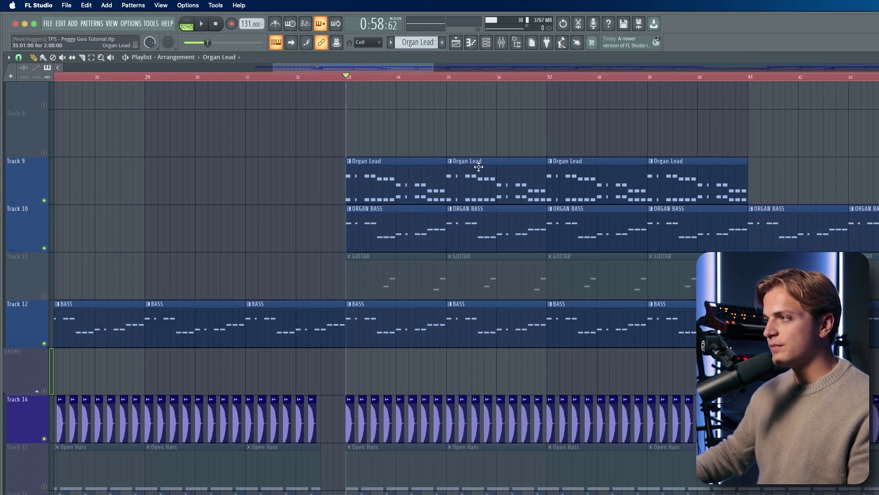
key(space)
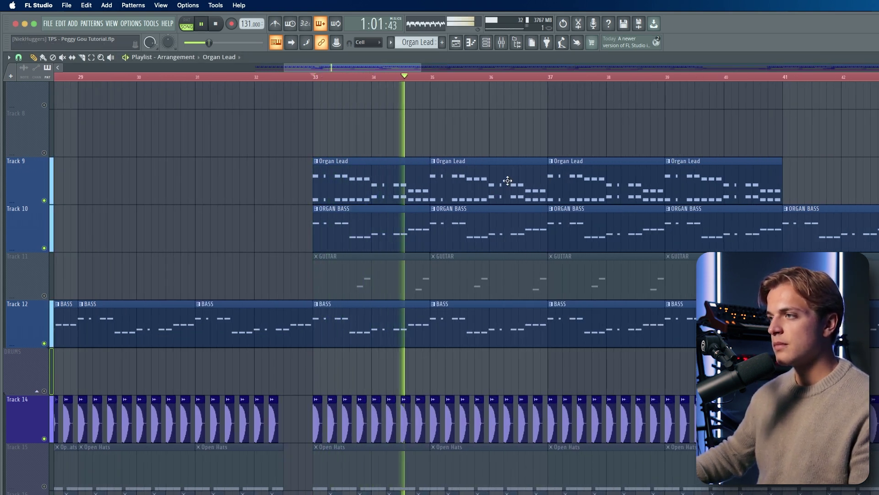
double_click(507, 181)
scroll(219, 186, up, 5)
key(space)
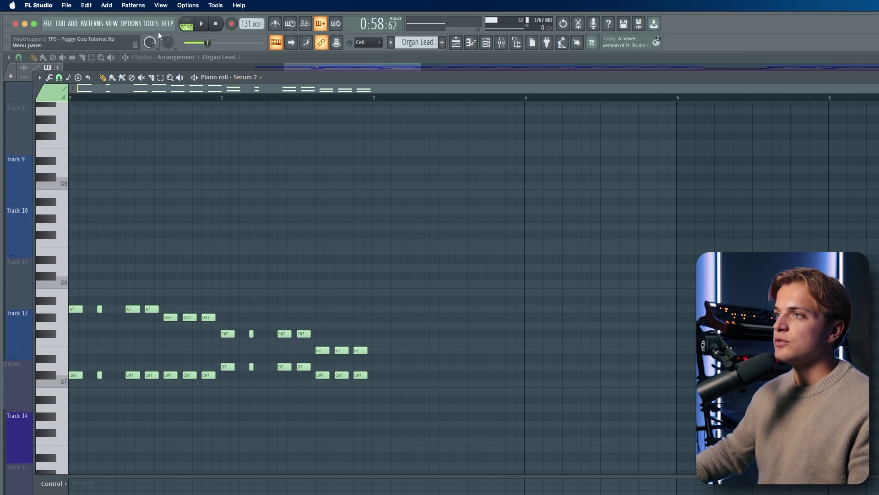
- Switch to pattern mode and copy the Organ Lead notes into the Serum 2 channel of the ORGAN BASS pattern
click(188, 22)
click(486, 42)
mouse_move(418, 42)
mouse_down()
mouse_move(417, 49)
mouse_move(418, 34)
mouse_move(418, 46)
mouse_up()
key(super+c)
key(super+v)
super+click(414, 282)
key(super+a)
scroll(414, 283, down, 5)
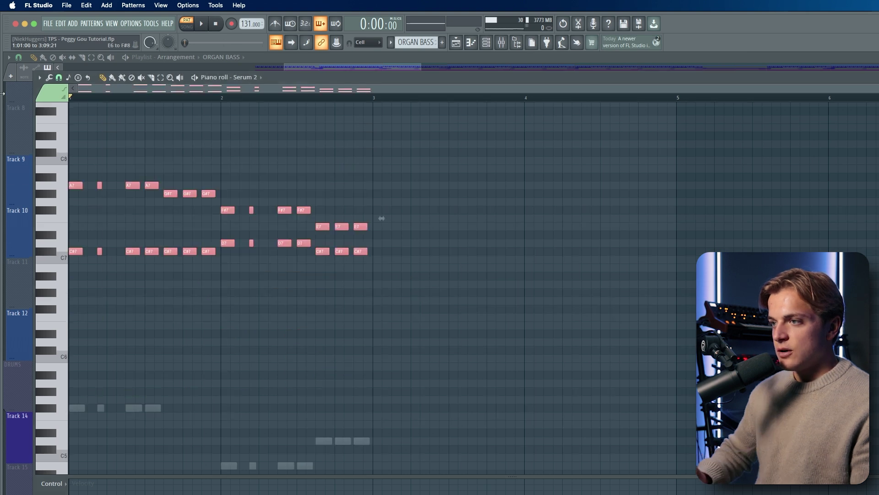
- Lower all the pasted notes by one octave, and the four upper A notes in bar 1 by another octave to A5
key(super+Down)
scroll(160, 213, down, 1)
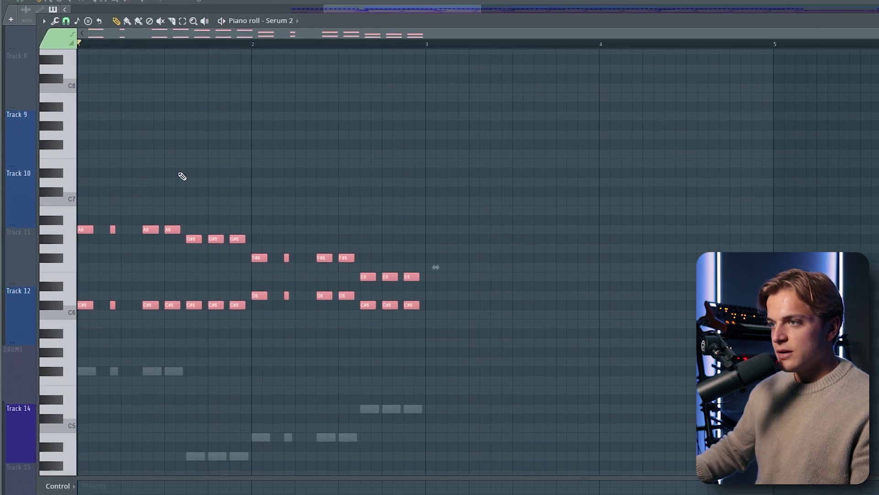
scroll(182, 177, down, 2)
drag(175, 140, 59, 183)
key(super+Down)
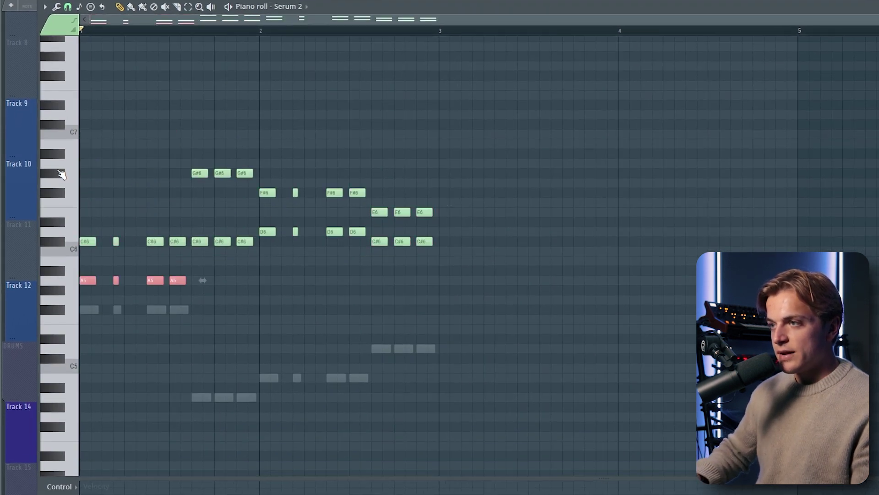
super+click(558, 93)
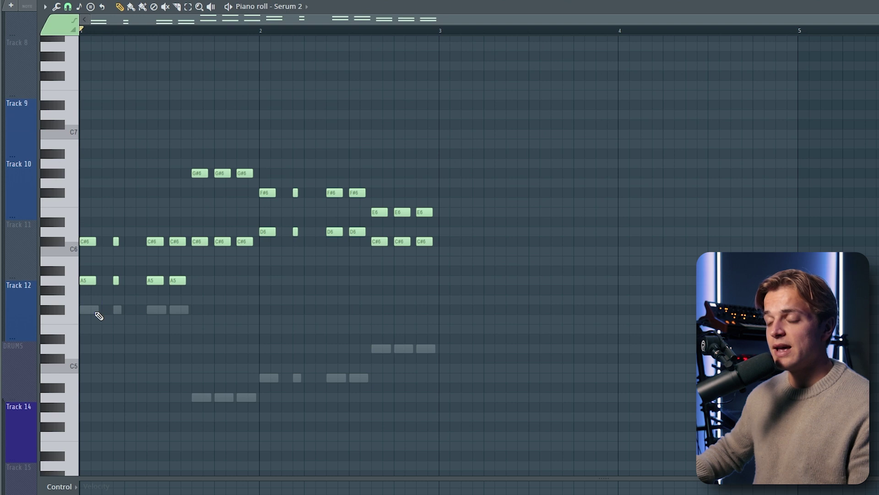
- Place an F#5 note at the start of bar 1, delete it, and raise the A5 notes by an octave
click(92, 310)
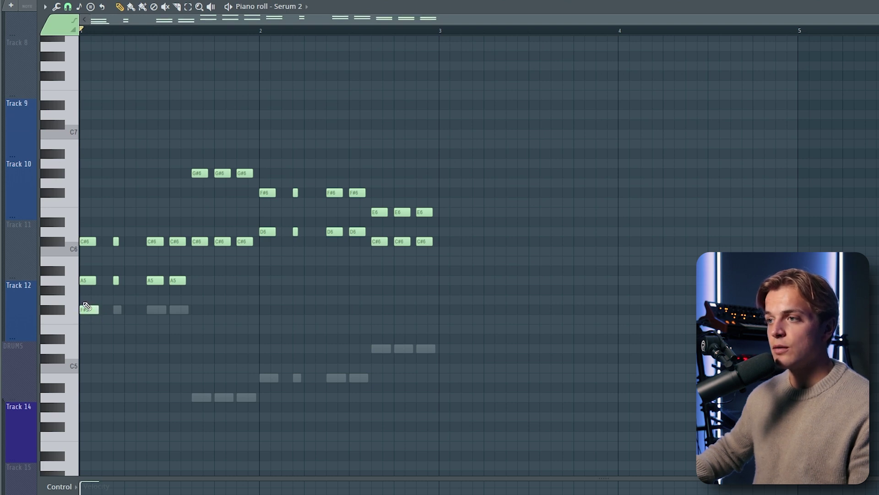
right_click(87, 310)
drag(207, 304, 81, 266)
key(ctrl+Up)
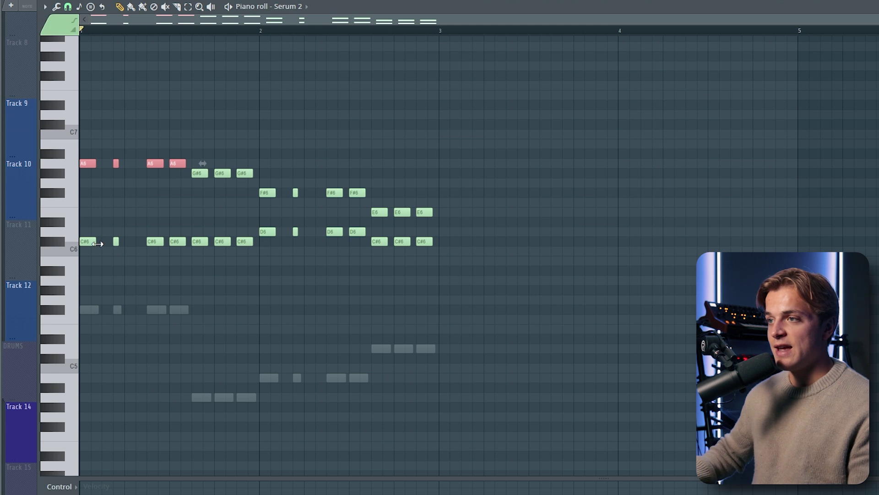
drag(185, 140, 73, 167)
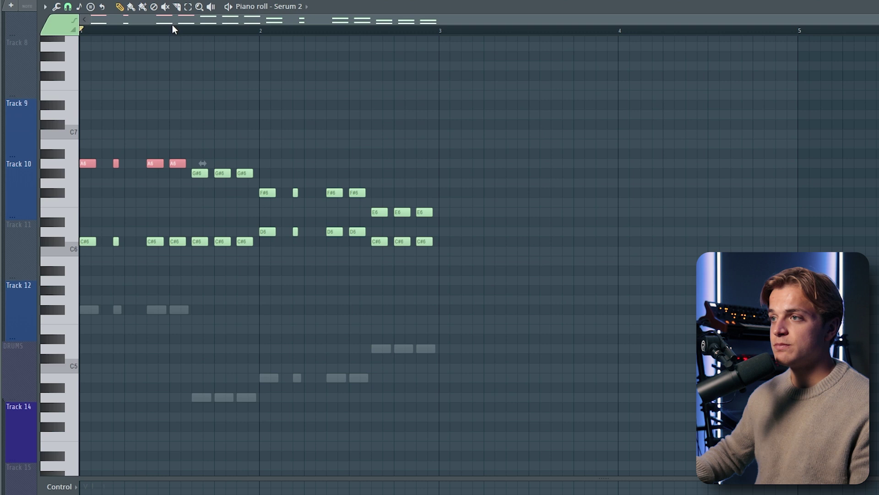
- Move all the lead notes up one octave and play the pattern
key(space)
key(space)
key(space)
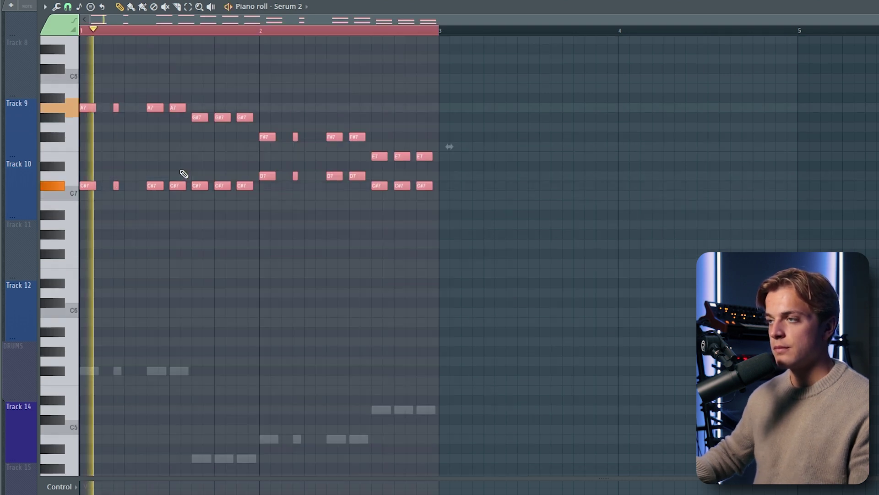
ctrl+click(186, 172)
key(space)
- Lower the G#7 and C#7 notes at the end of bar 1 by two octaves, to G#5 and C#5
drag(259, 150, 192, 115)
key(ctrl+Down)
drag(199, 153, 251, 265)
key(ctrl+Down)
key(ctrl+Down)
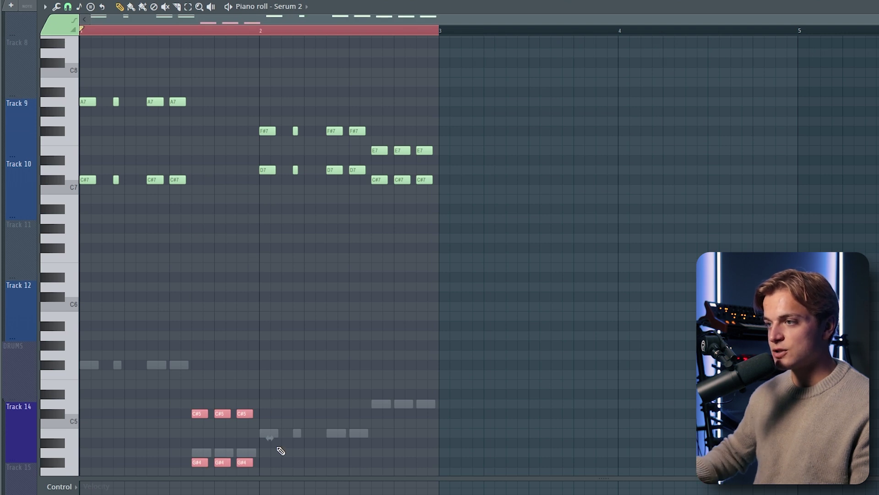
ctrl+click(303, 441)
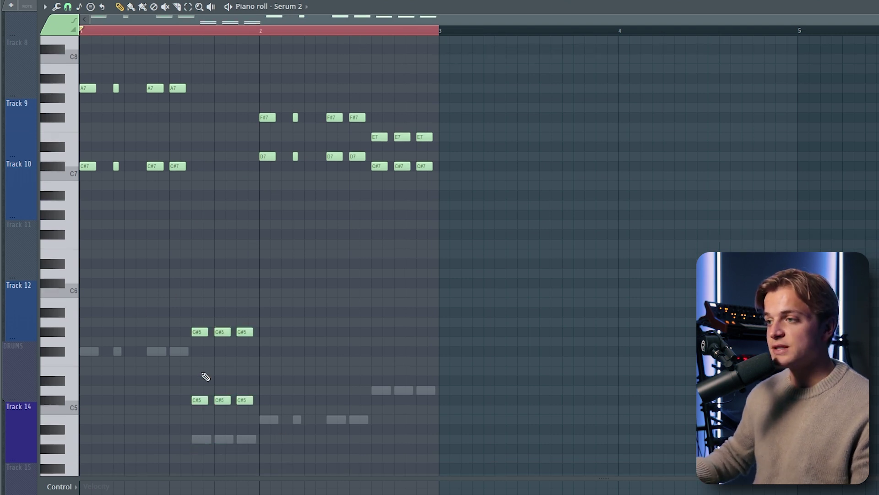
scroll(201, 393, down, 1)
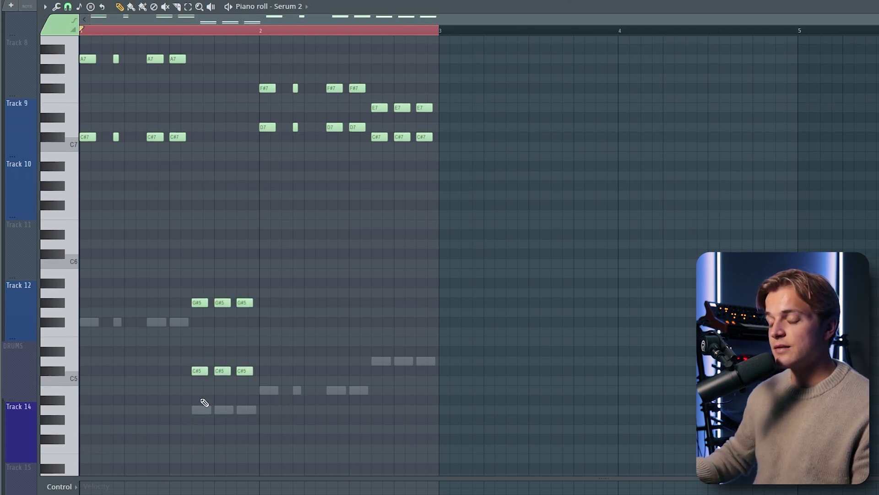
- Lower the three G#5 notes to G#4, and bring both rows at the end of bar 1 back to G#7 and C#7
drag(178, 357, 251, 384)
drag(273, 336, 199, 302)
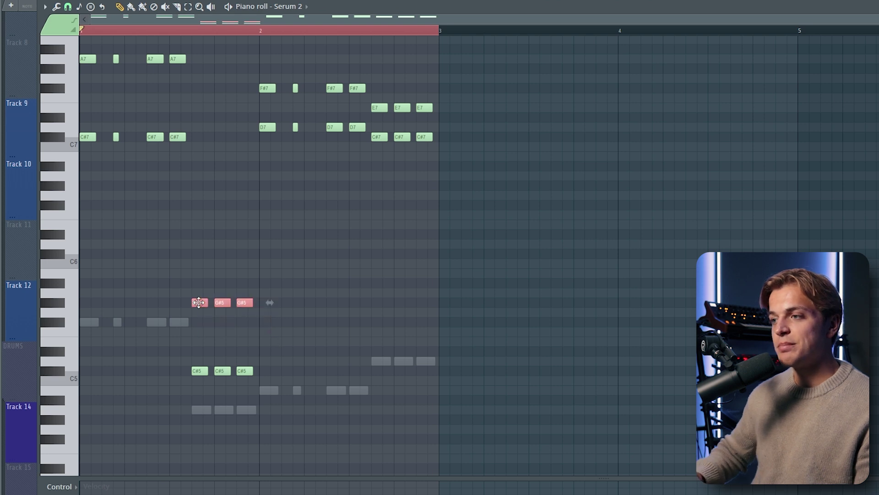
key(ctrl+Down)
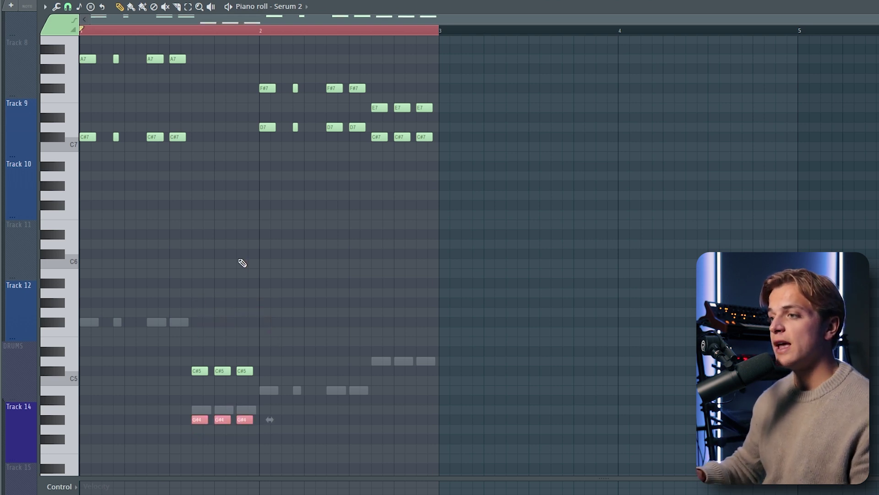
key(ctrl+Up)
drag(295, 321, 152, 446)
drag(190, 277, 270, 389)
key(ctrl+Up)
key(ctrl+Up)
- Play the pattern and select the F#7 and D7 notes in bar 2
key(space)
drag(260, 75, 367, 149)
key(super+space)
key(space)
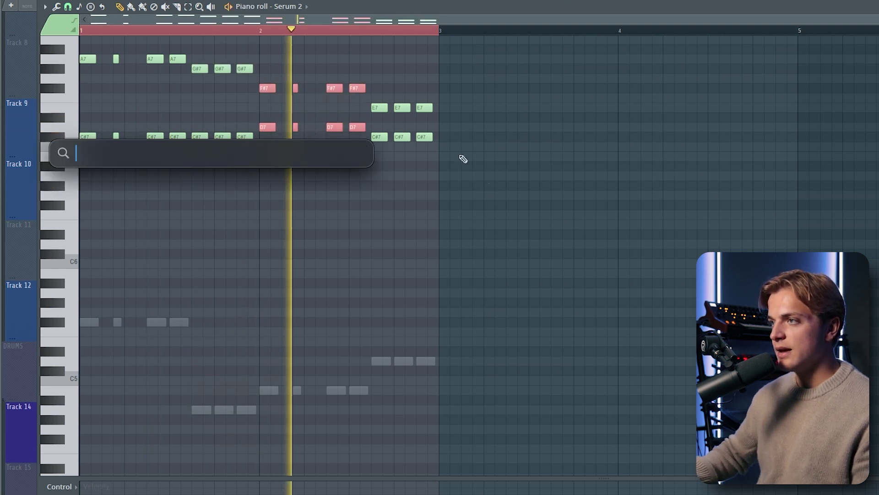
super+click(494, 191)
key(space)
- Place a test note beside the first bass note in bar 2, and remove it
click(270, 400)
drag(269, 400, 270, 391)
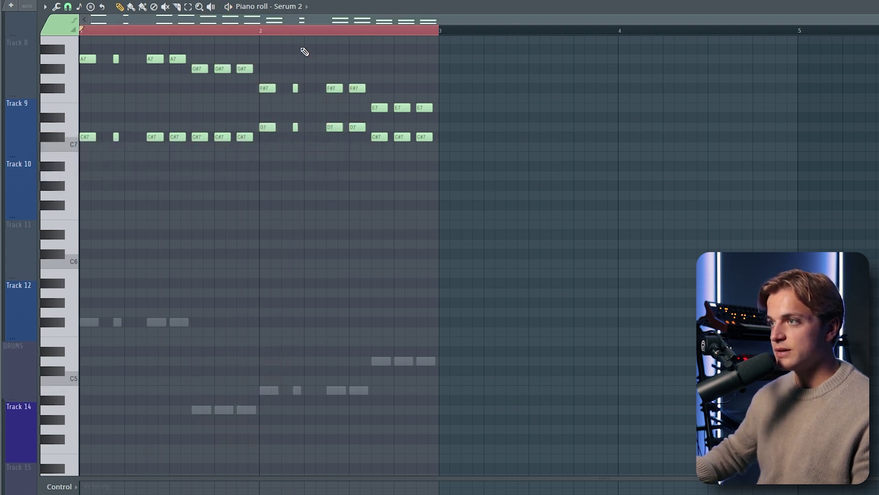
key(ctrl+z)
- Lower the F#7 and D7 notes in bar 2 by two octaves, and raise them by two octaves again
drag(257, 68, 393, 171)
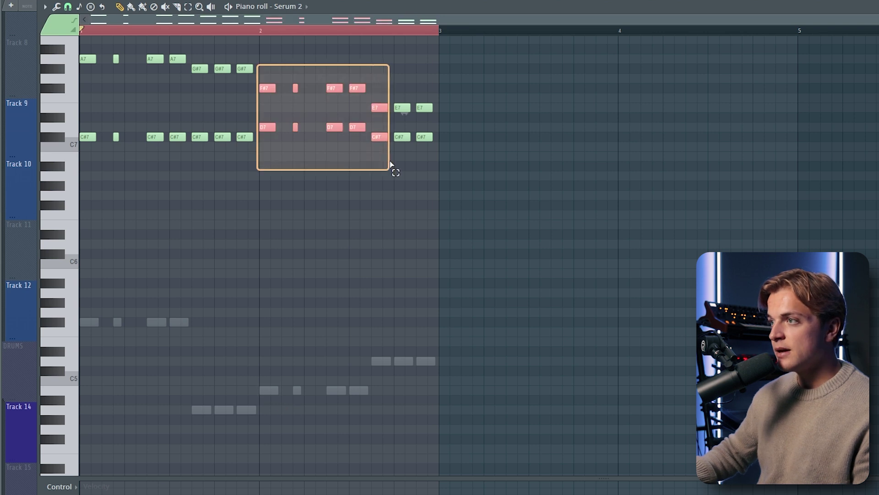
key(ctrl+Down)
key(ctrl+Down)
drag(235, 278, 408, 416)
key(ctrl+Up)
key(ctrl+Up)
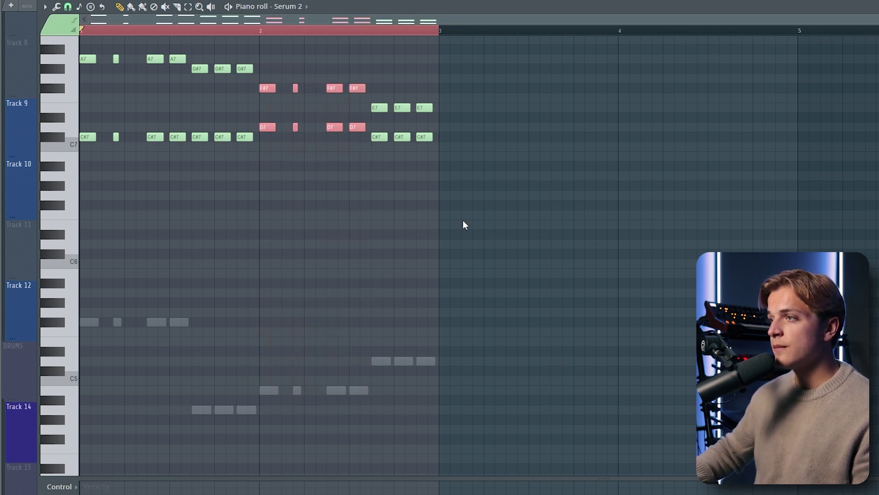
- Place an F#5 note and a second note above it between the final E5 and C#6 notes, and delete both
click(378, 324)
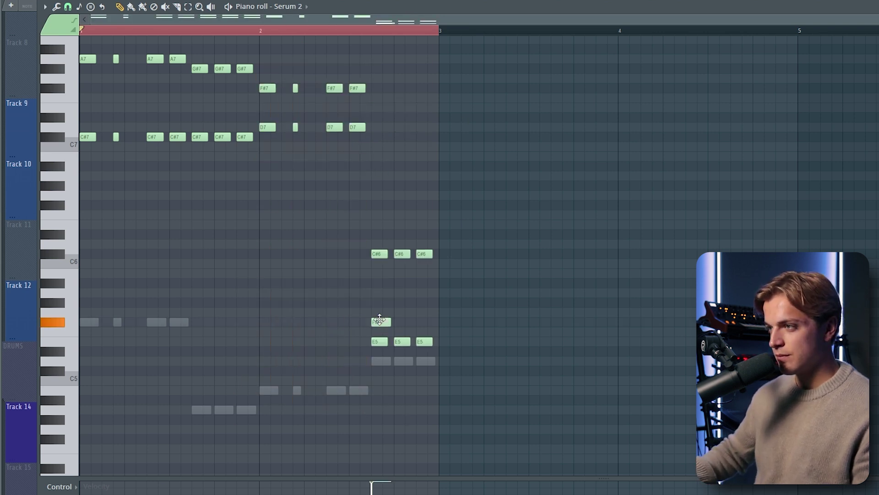
drag(379, 319, 376, 281)
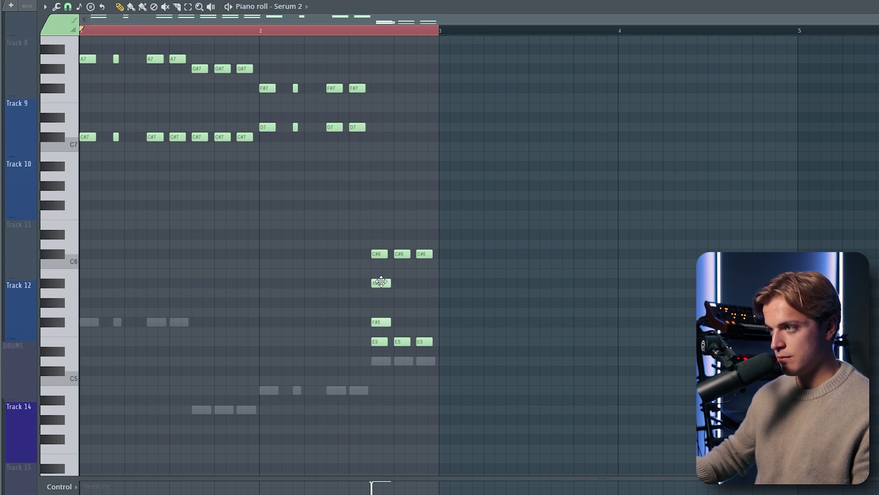
right_click(380, 322)
right_click(379, 283)
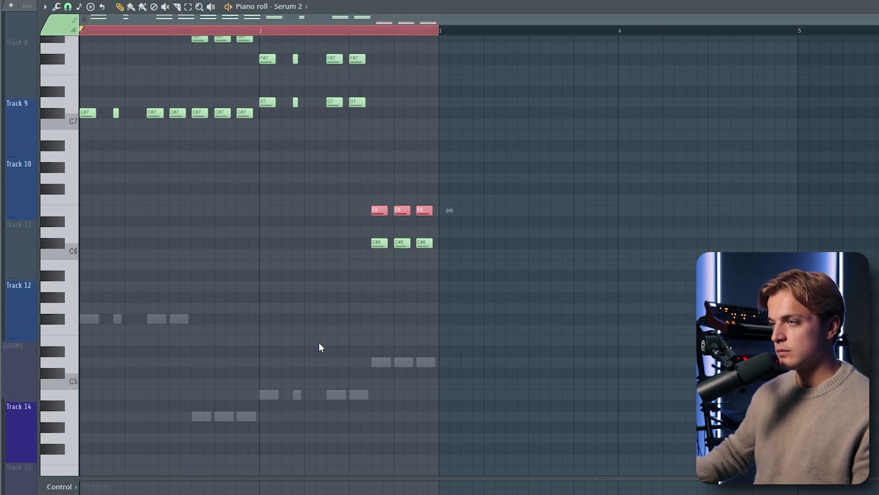
- Play the pattern and raise the last three pairs of notes in bar 2 to E7 and C#7
key(space)
scroll(316, 334, up, 3)
drag(306, 303, 497, 343)
key(ctrl+Up)
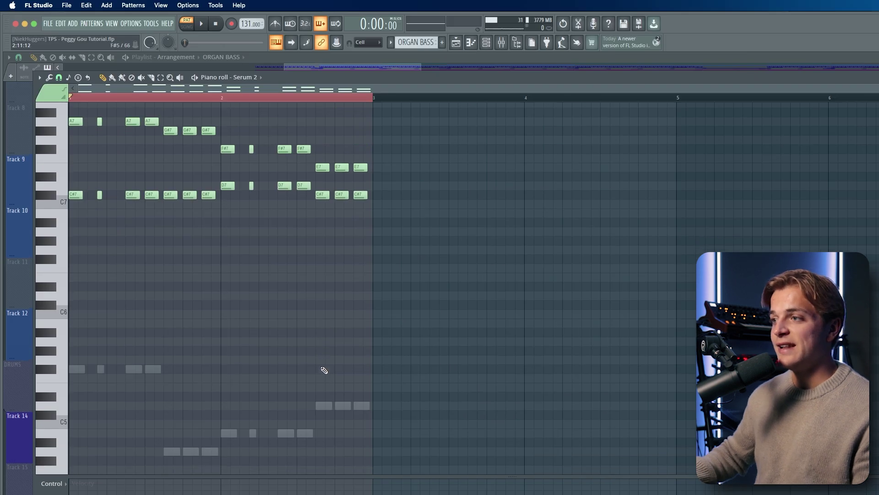
- Lower the last three pairs of notes in bar 2 by two octaves to E5 and C#5, and raise them by two octaves again
drag(418, 263, 321, 146)
key(ctrl+Down)
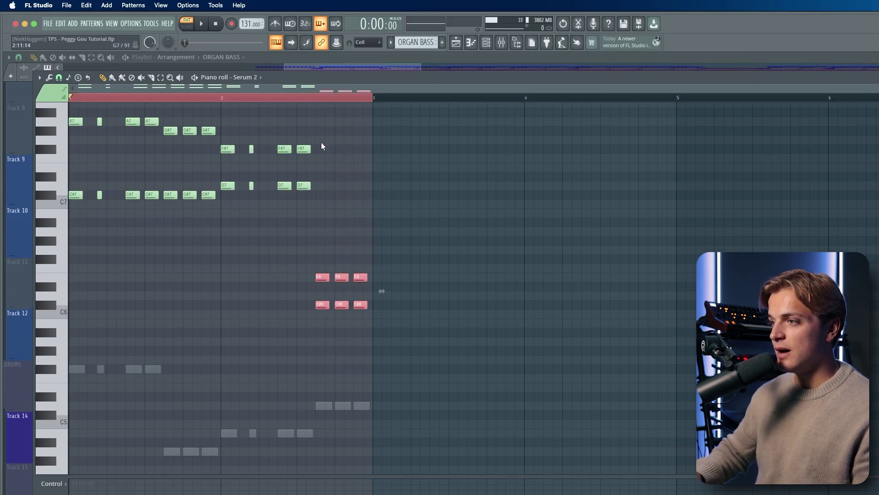
key(ctrl+Down)
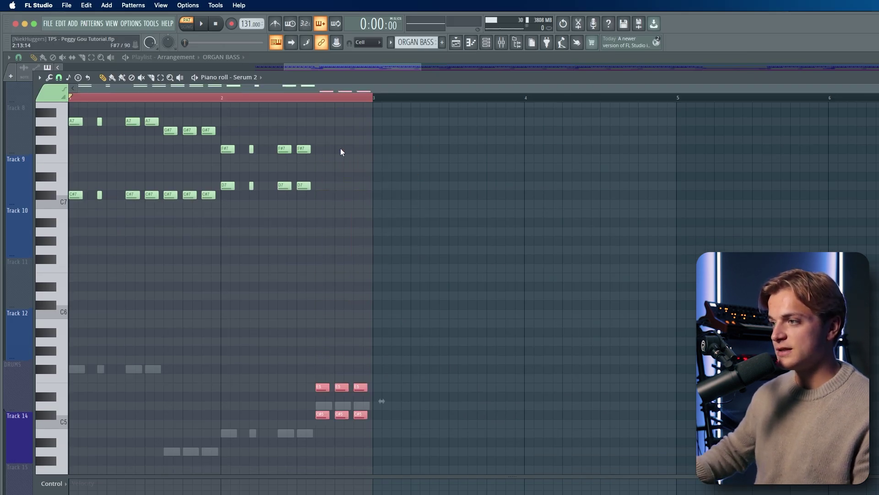
key(ctrl+Up)
key(ctrl+Up)
scroll(255, 434, up, 2)
scroll(273, 290, down, 8)
scroll(274, 290, up, 8)
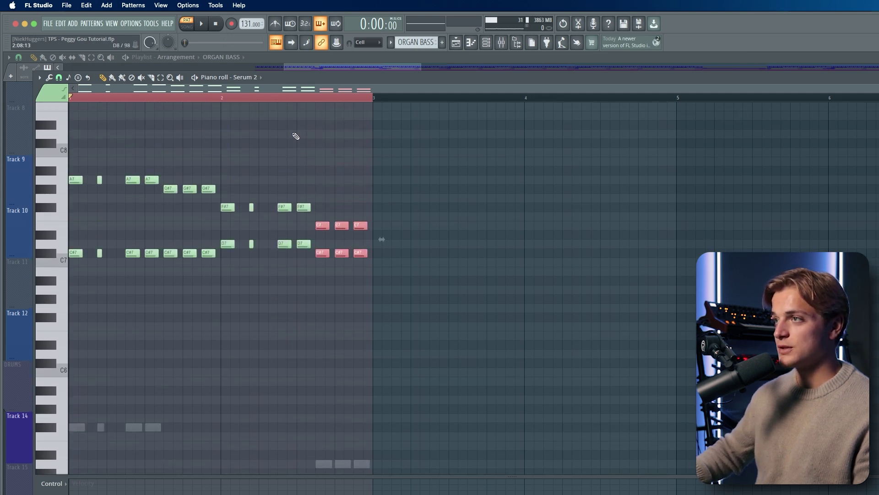
- Move the playback position back to the start, deselect the notes, and play the two-bar pattern
drag(245, 98, 322, 107)
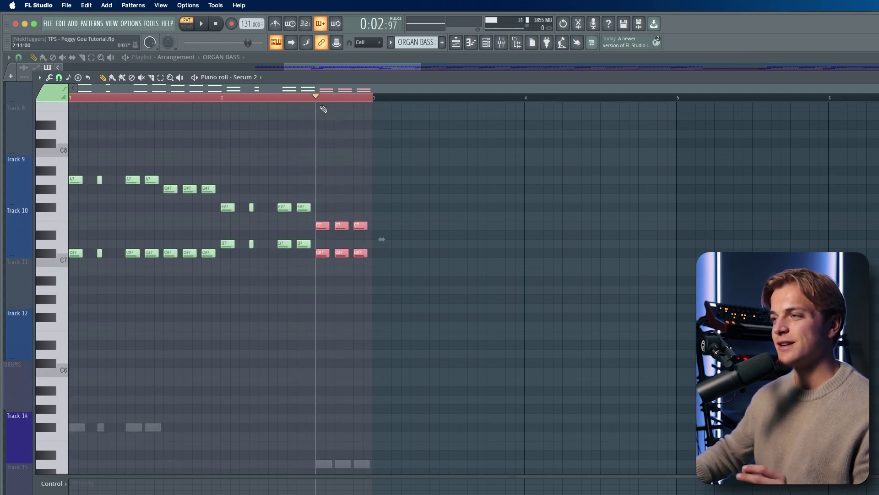
drag(322, 101, 58, 95)
super+click(220, 147)
key(space)
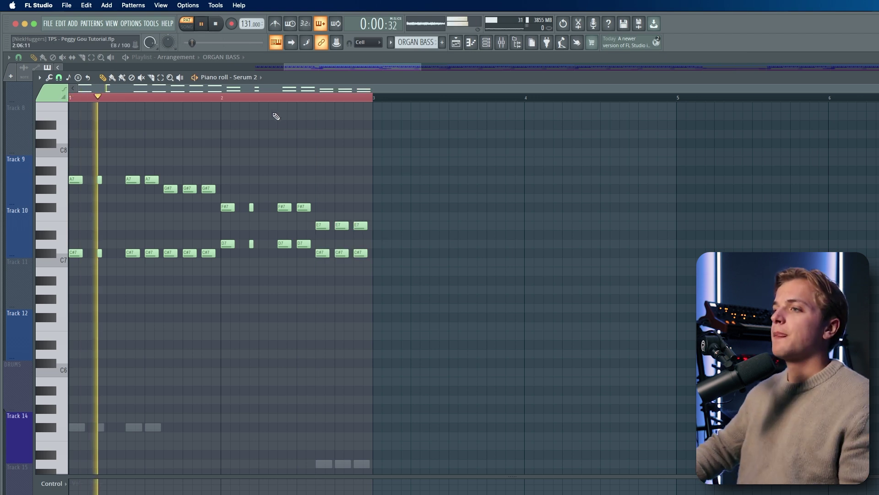
scroll(275, 119, up, 1)
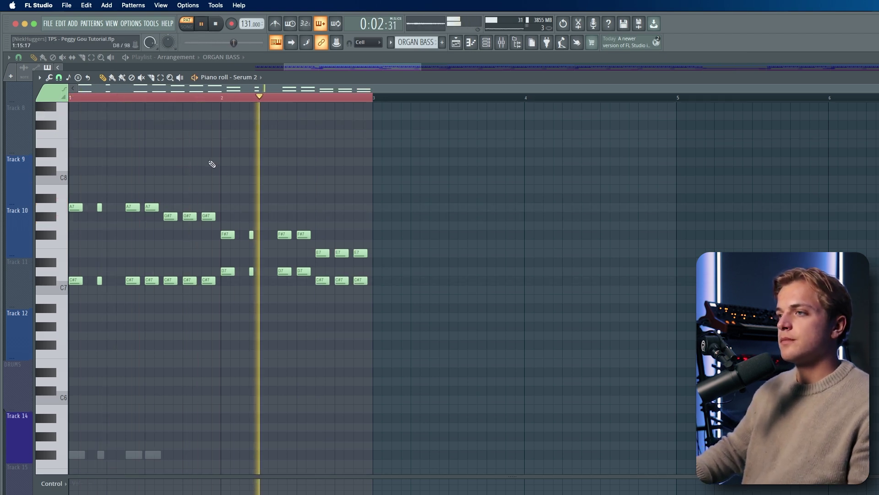
key(space)
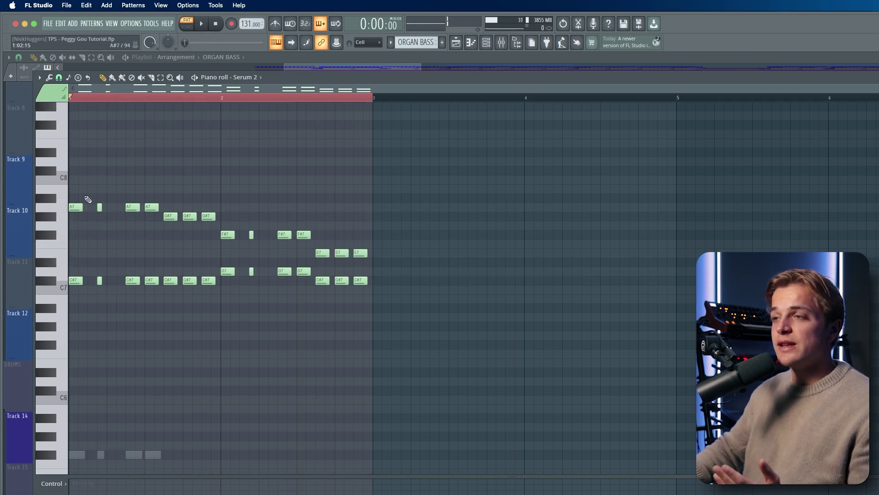
- Place test notes above the first A7 and C#7 pair, move one below the C#7, and delete them
click(77, 171)
right_click(76, 171)
click(77, 153)
drag(77, 152, 76, 308)
right_click(76, 308)
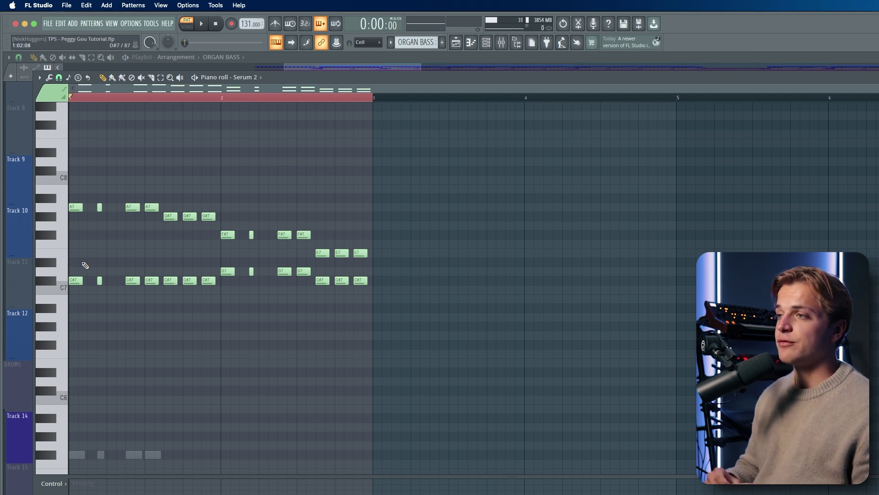
- Cut the Serum 2 notes from the ORGAN BASS pattern, and play the arrangement from just before bar 33
drag(375, 95, 0, 2)
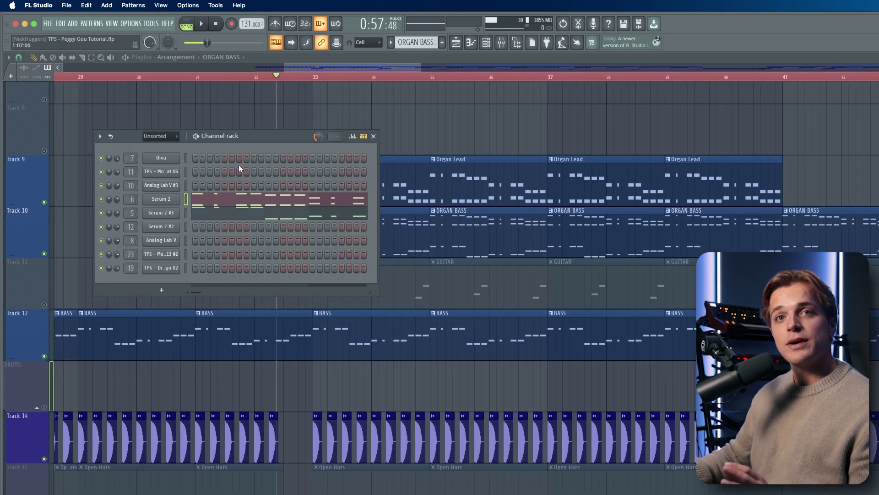
key(super+x)
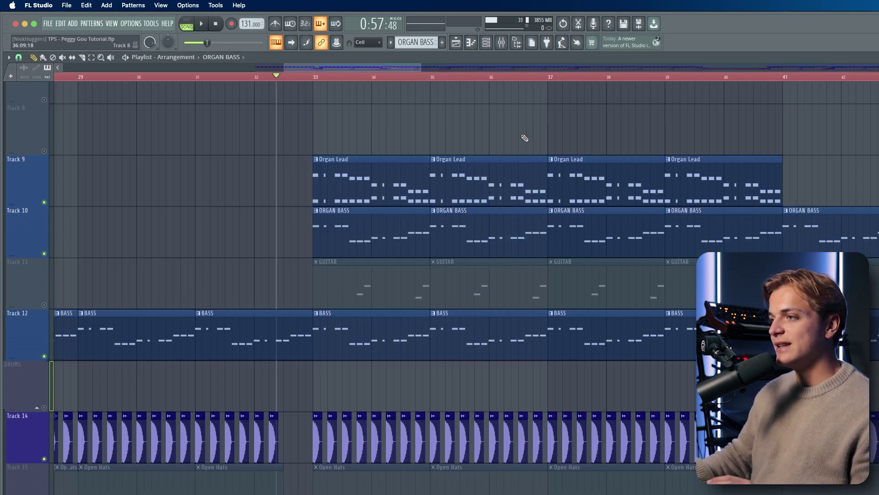
key(space)
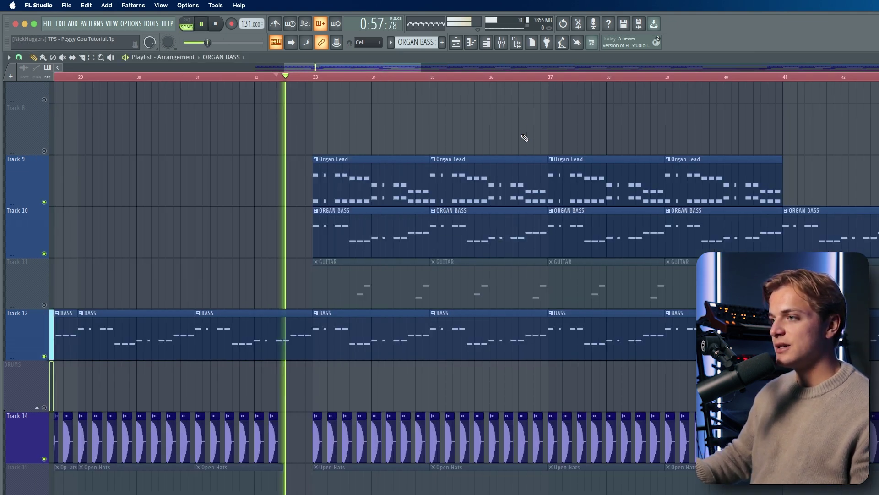
scroll(522, 138, down, 5)
scroll(261, 212, up, 5)
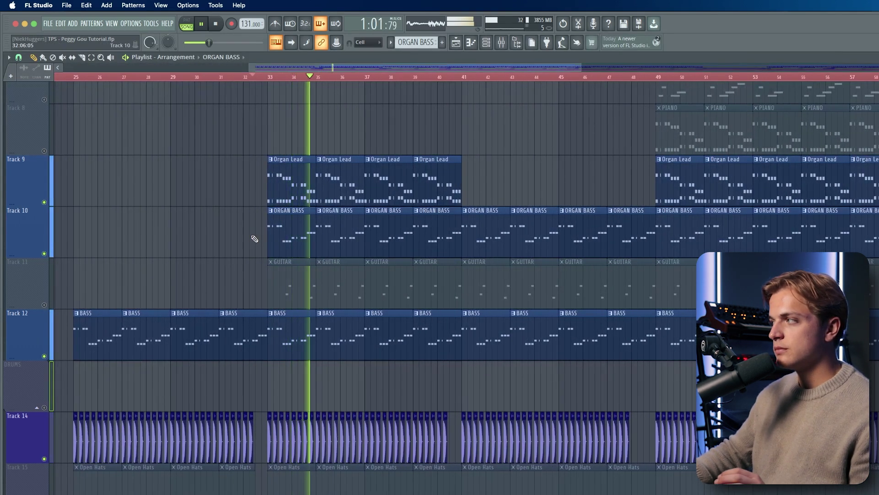
key(space)
- Unmute the guitar on Track 11 and open the Analog Lab V #3 instrument of the GUITAR pattern
scroll(168, 246, up, 2)
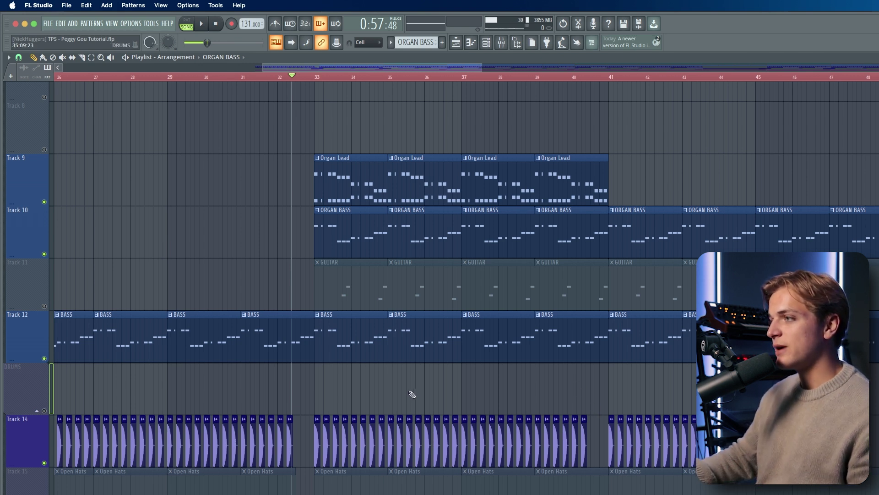
scroll(415, 391, down, 2)
click(44, 302)
scroll(273, 274, up, 4)
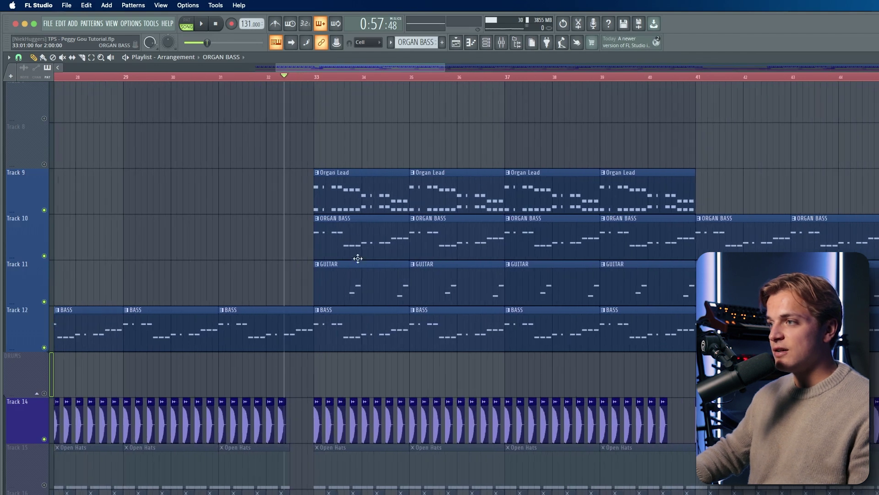
double_click(359, 270)
click(486, 42)
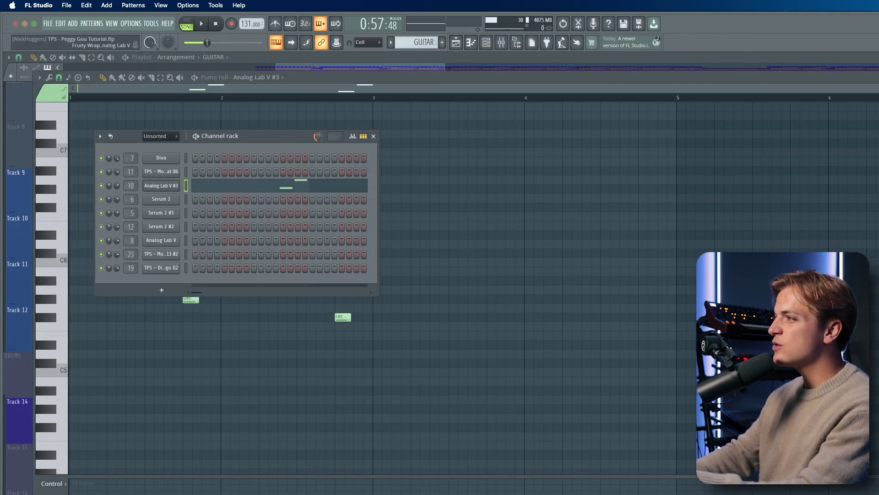
click(160, 185)
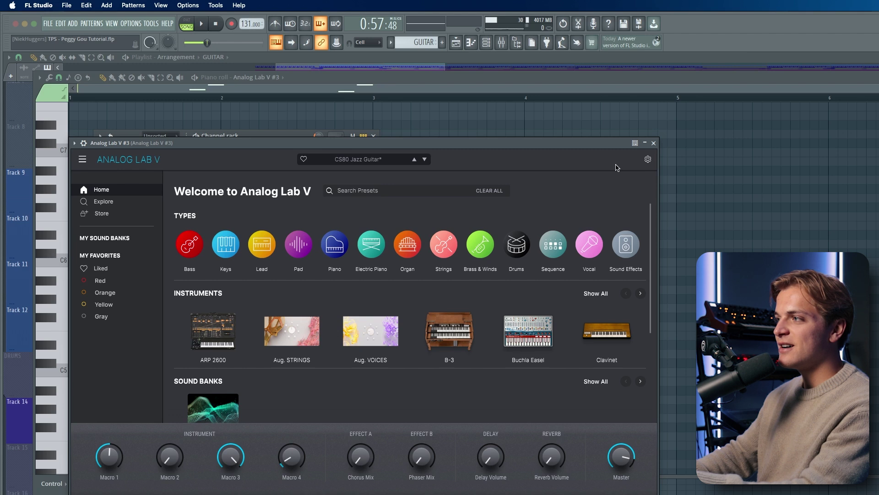
- Audition the CS80 Jazz Guitar preset by playing a run of alternating test notes
key(c)
key(n)
key(c)
key(n)
key(c)
key(m)
key(c)
key(n)
key(c)
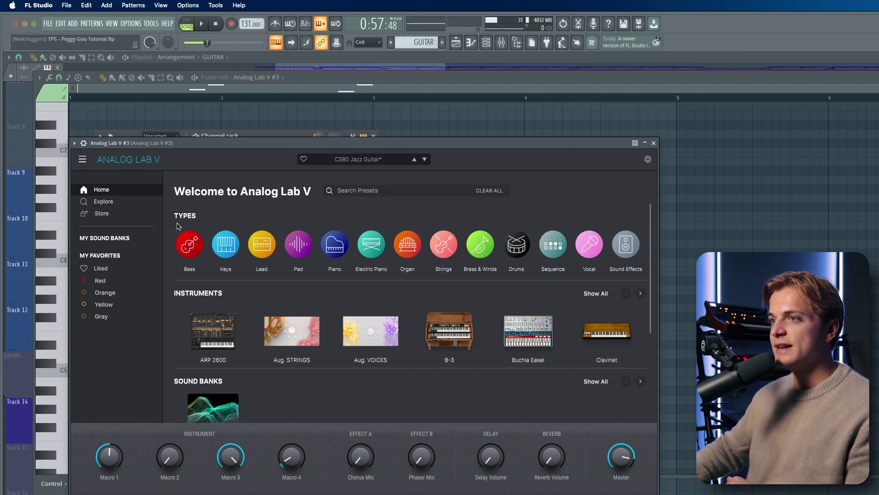
- Show the preset's CS-80 V synth interface and examine its portamento setting
click(115, 193)
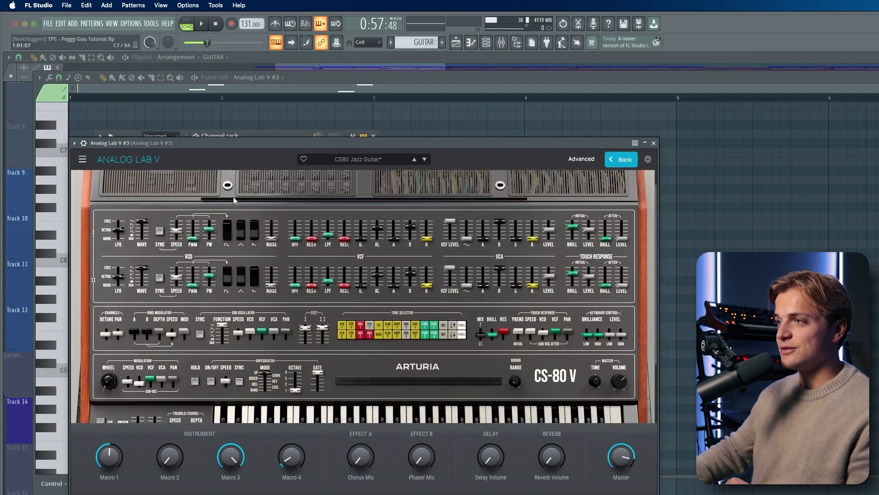
scroll(165, 336, down, 3)
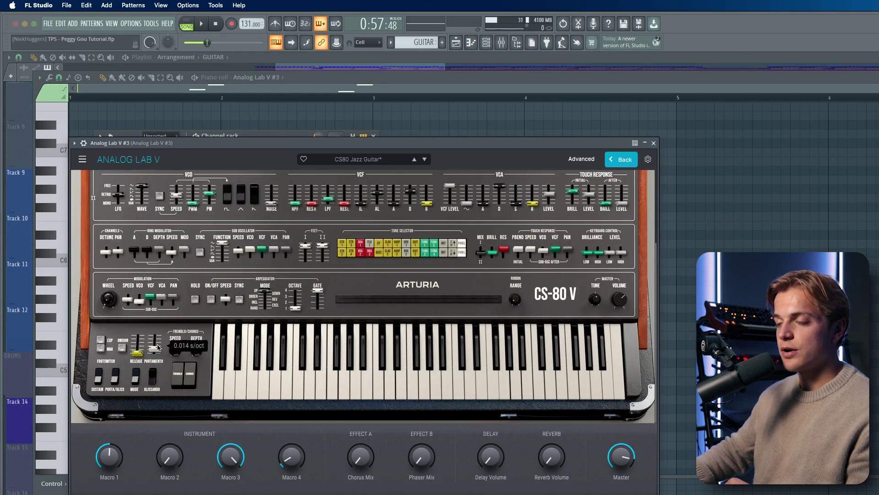
mouse_move(156, 353)
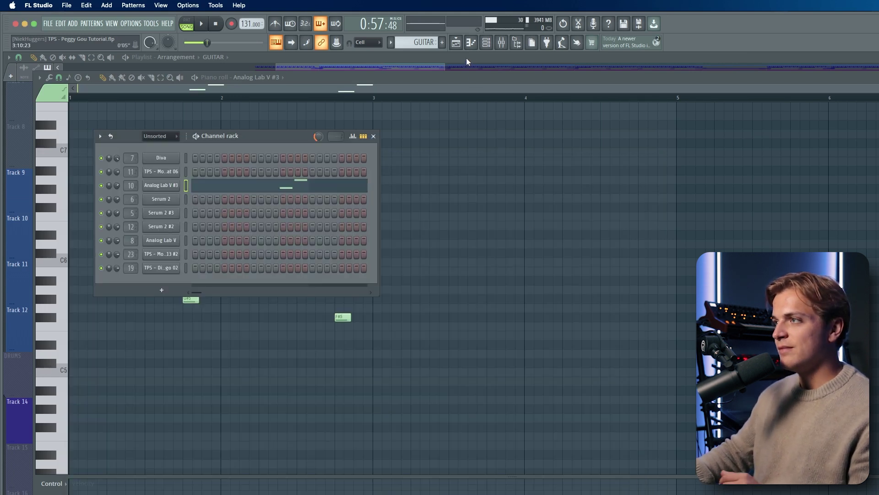
- Return to the arrangement and play it from bar 33 with the guitar included
click(457, 42)
scroll(345, 76, up, 2)
drag(290, 77, 301, 76)
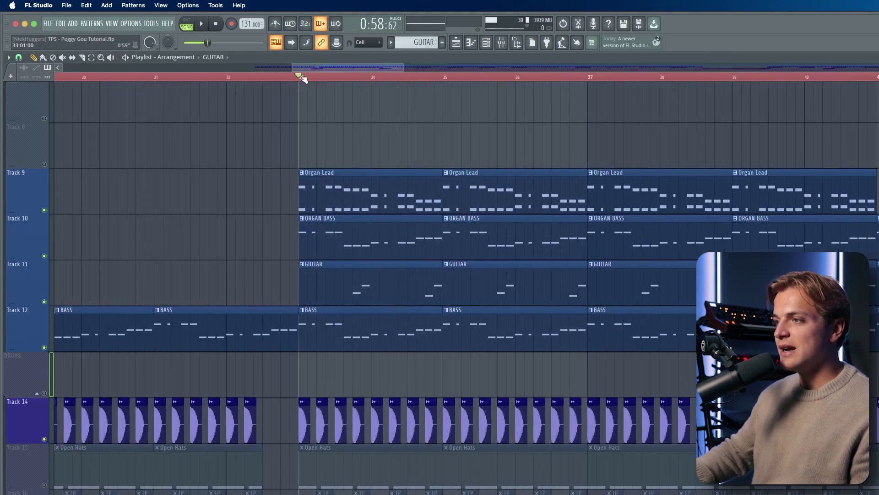
key(space)
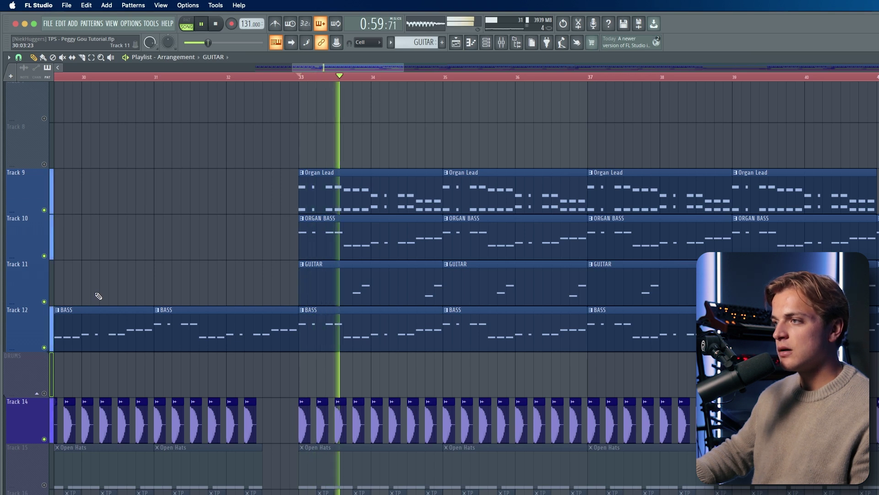
- Review the guitar's Fruity Parametric EQ 2, OTT and Fruity Balance effects, close them, and play the arrangement
click(19, 282)
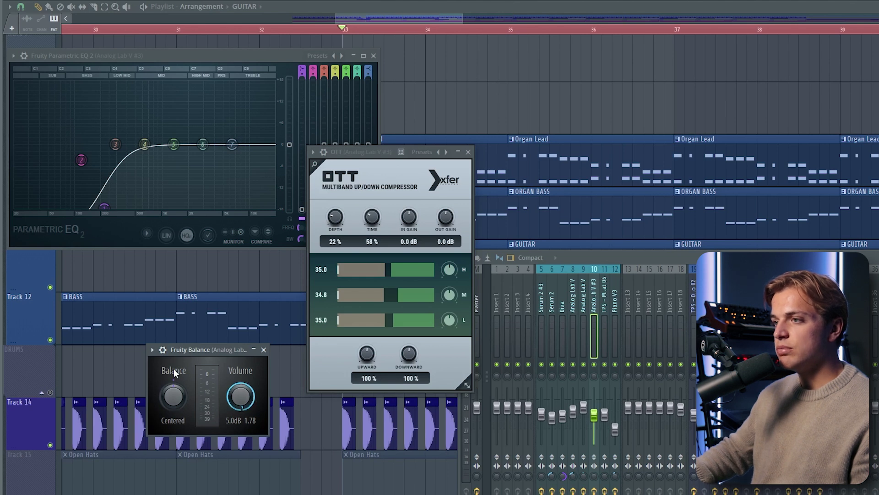
click(263, 350)
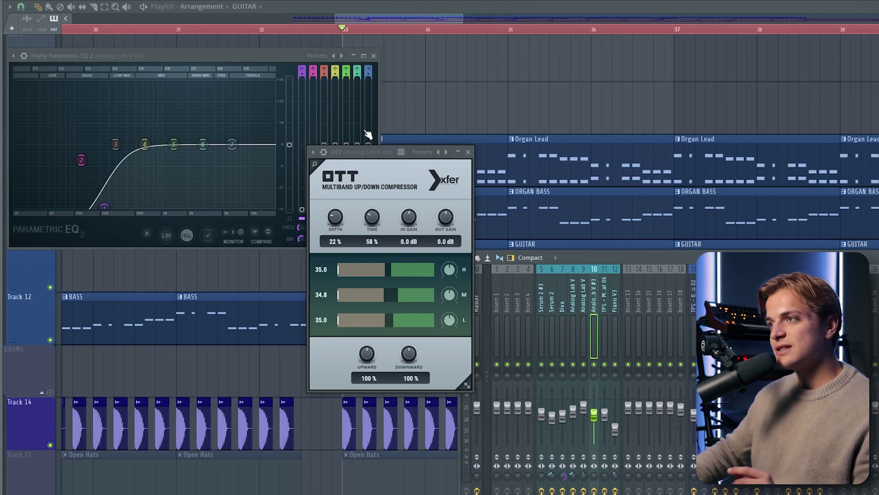
click(373, 55)
click(467, 154)
key(space)
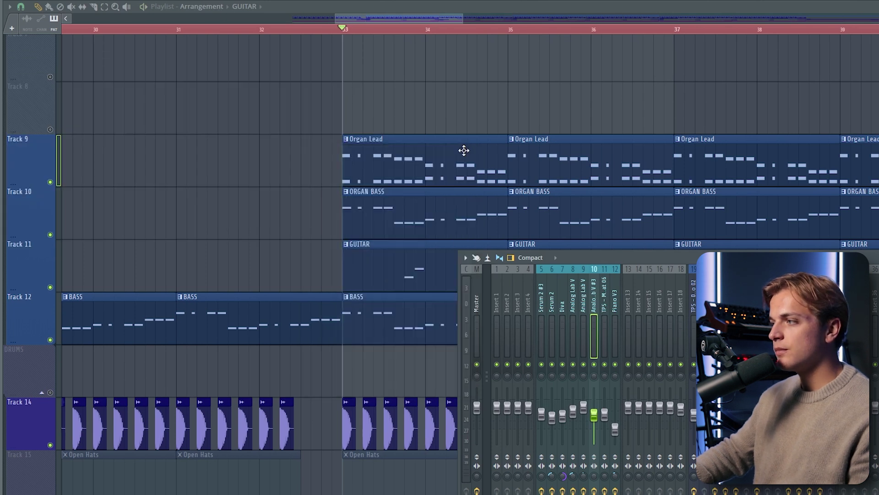
key(F9)
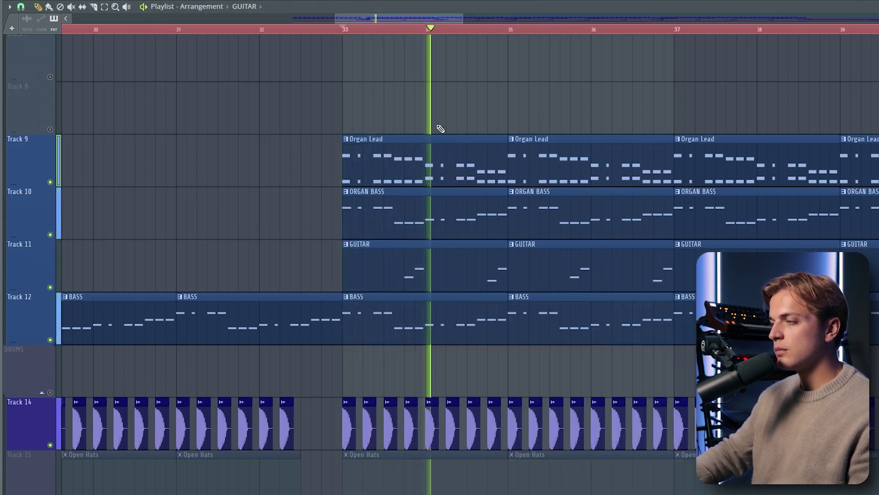
- Unmute the piano on Track 8 and open the notes of the PIANO pattern at bar 49
scroll(443, 130, down, 5)
scroll(731, 198, up, 3)
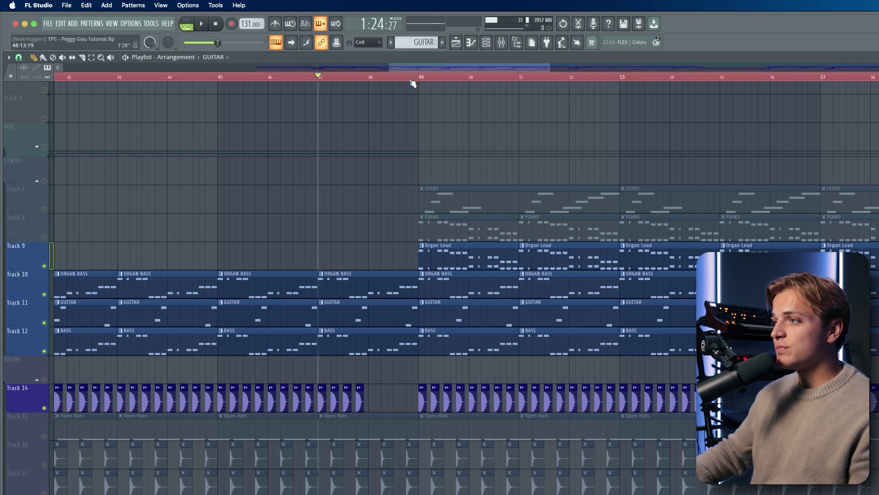
click(44, 238)
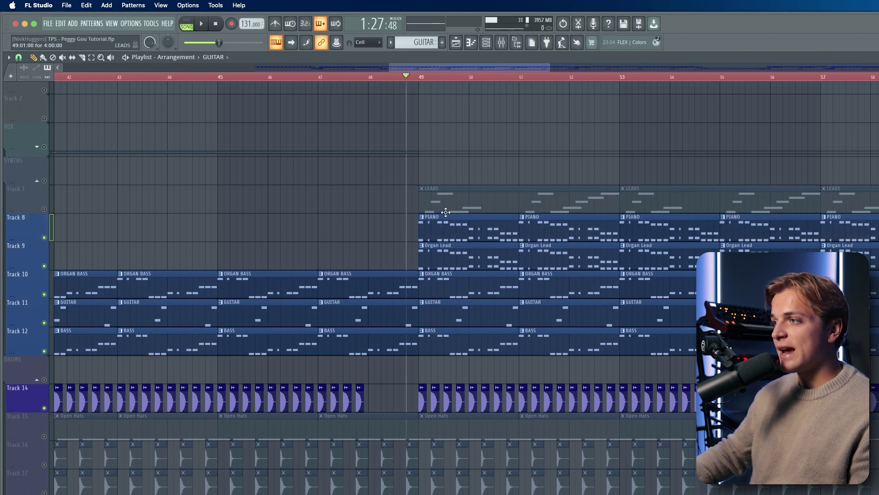
double_click(427, 224)
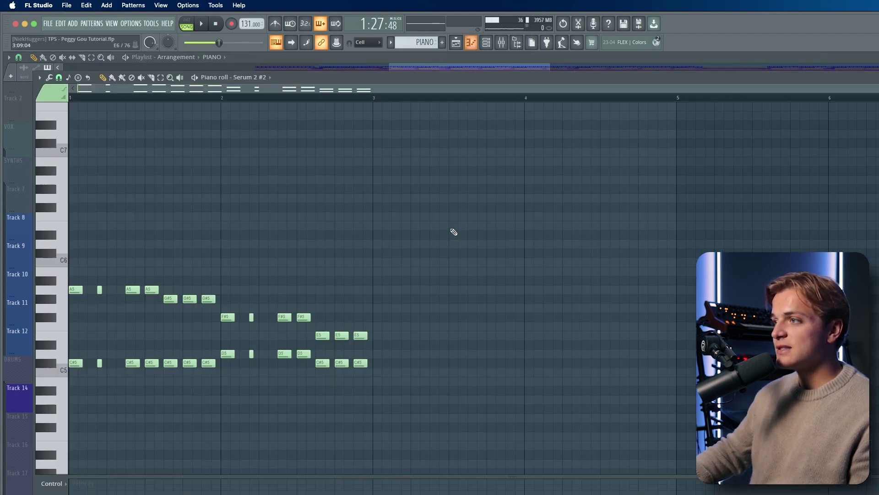
- Play the PIANO pattern and examine the Fruity Parametric EQ 2 on the piano's mixer track
key(space)
click(486, 43)
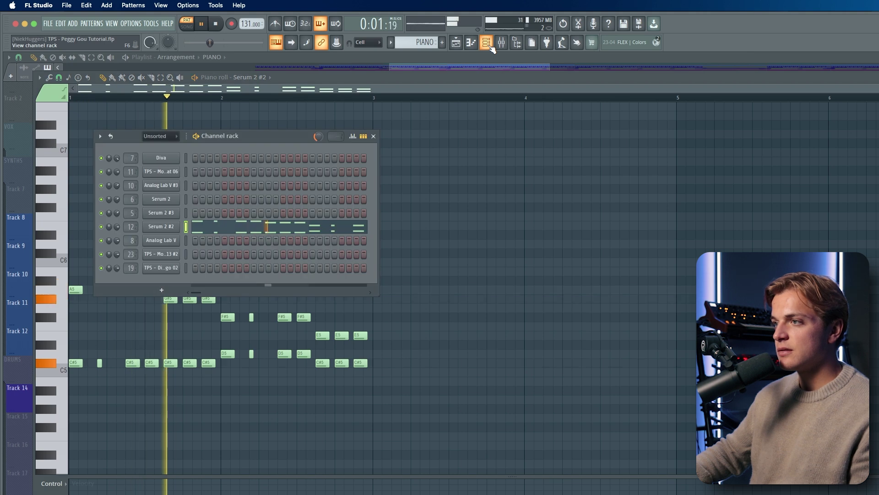
key(F9)
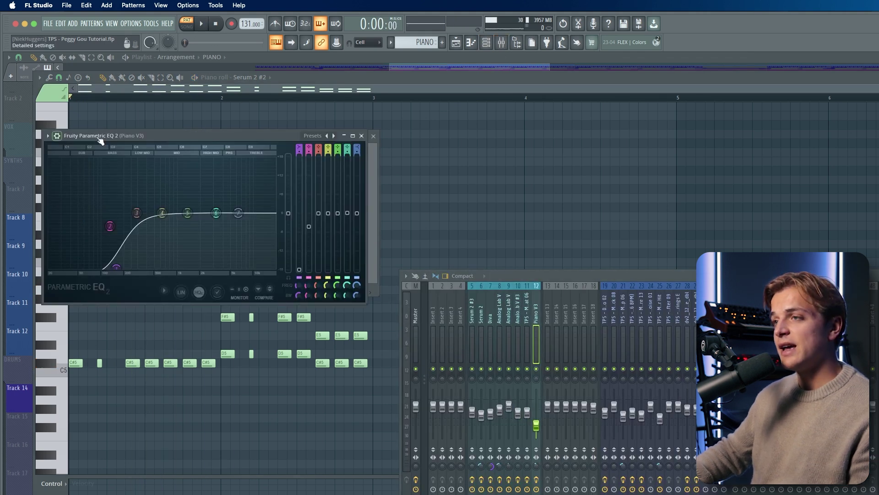
click(374, 136)
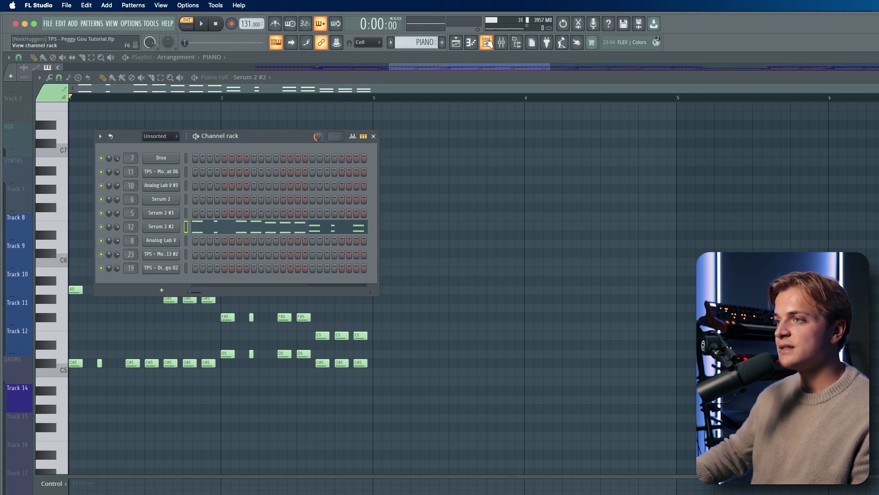
- Examine the SY - Pianos preset in Serum 2 #2, close it, and return to the arrangement
click(161, 226)
drag(362, 152, 184, 135)
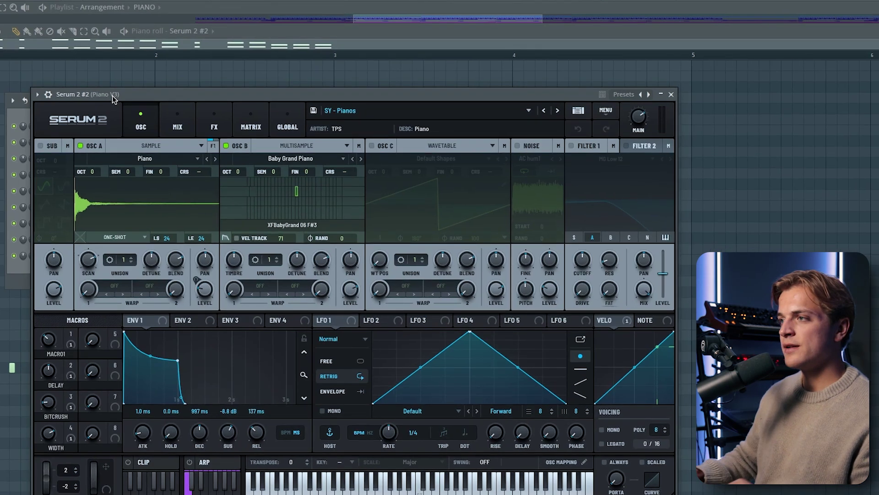
right_click(785, 95)
click(673, 95)
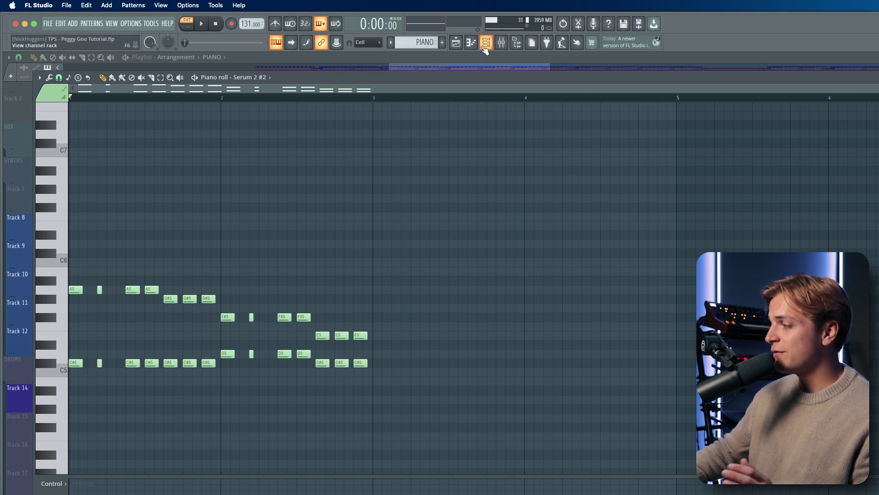
click(457, 43)
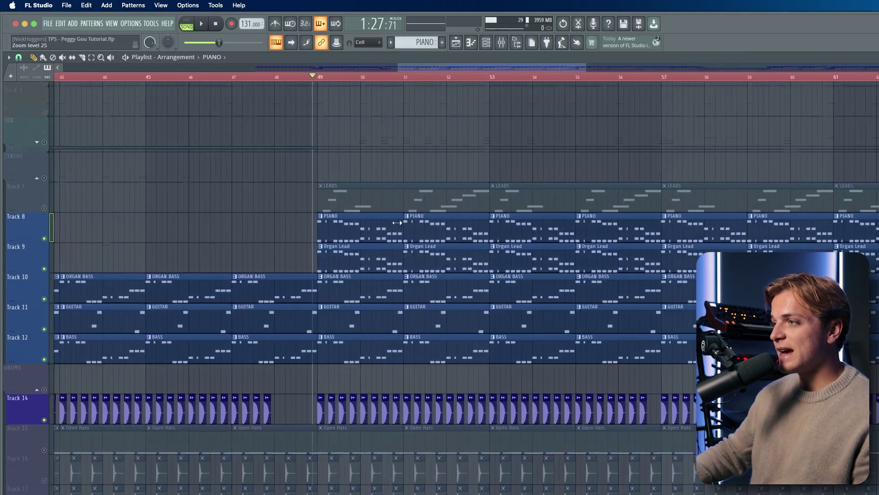
- Play the arrangement from just before bar 49 to hear the piano with the other layers, and stop playback
scroll(397, 223, up, 2)
scroll(397, 222, up, 2)
key(space)
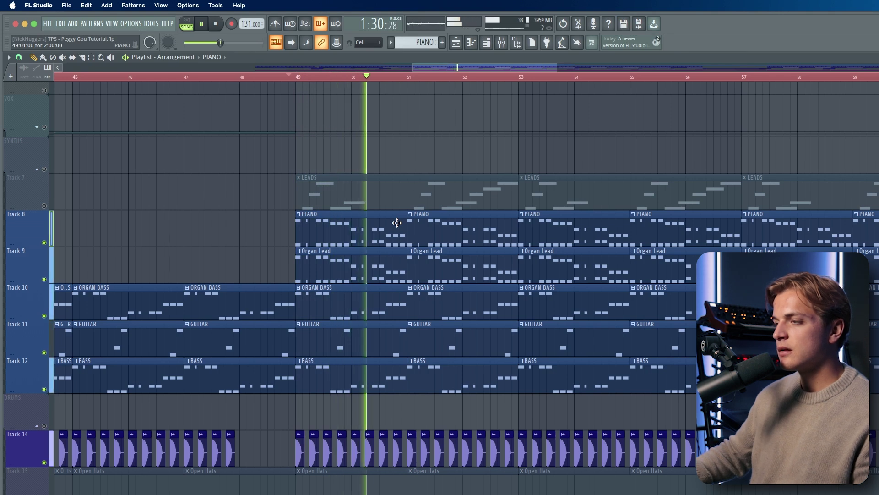
key(space)
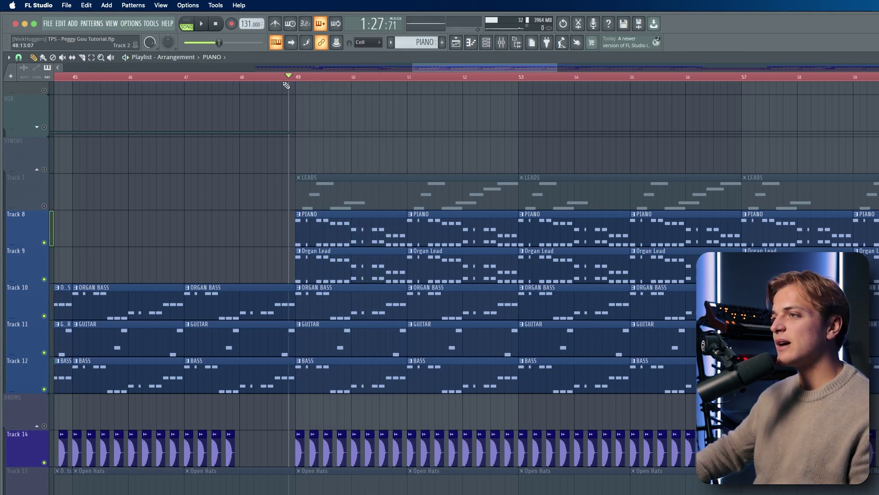
- Unmute the leads on Track 7, solo that track with the playhead at bar 49, and choose the LEADS pattern
click(44, 206)
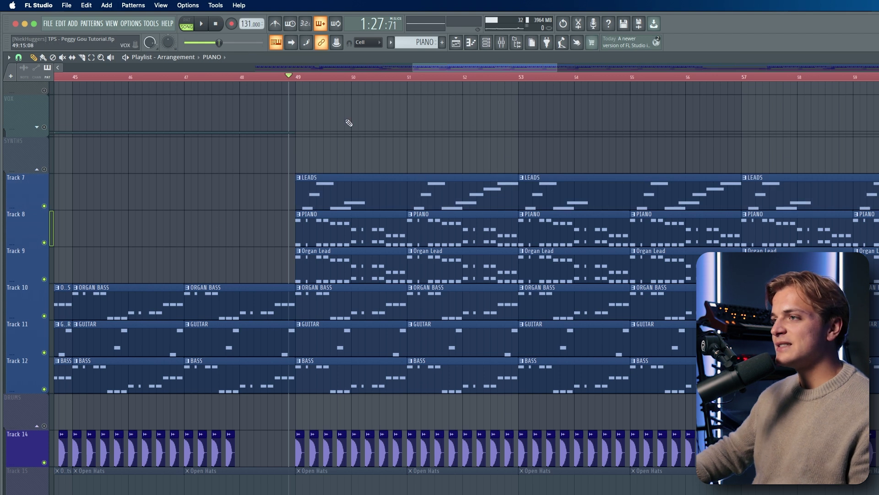
click(299, 83)
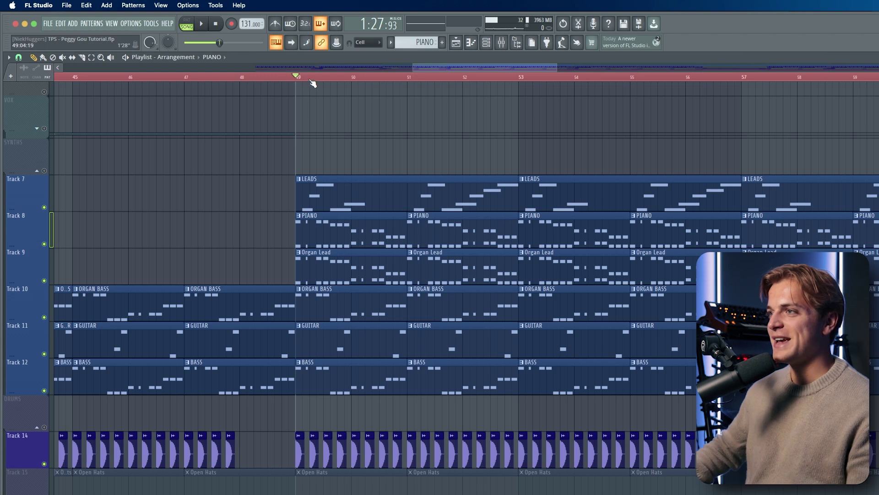
right_click(45, 207)
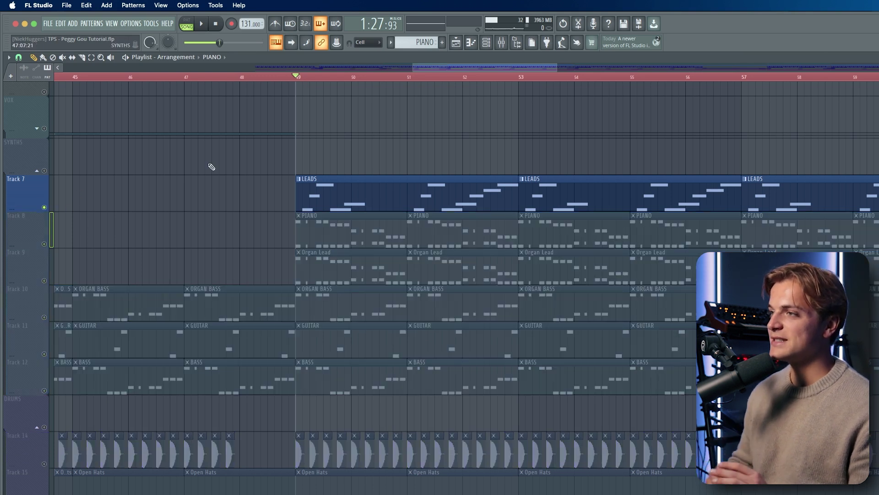
click(486, 42)
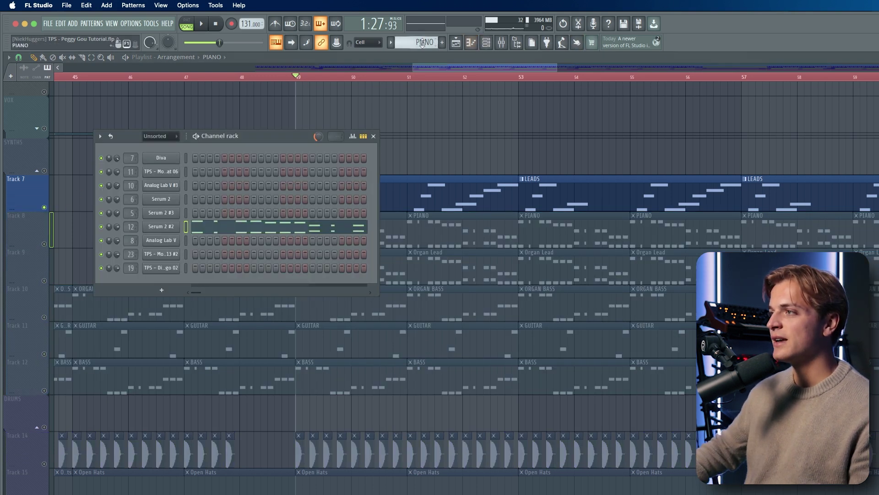
scroll(423, 42, down, 3)
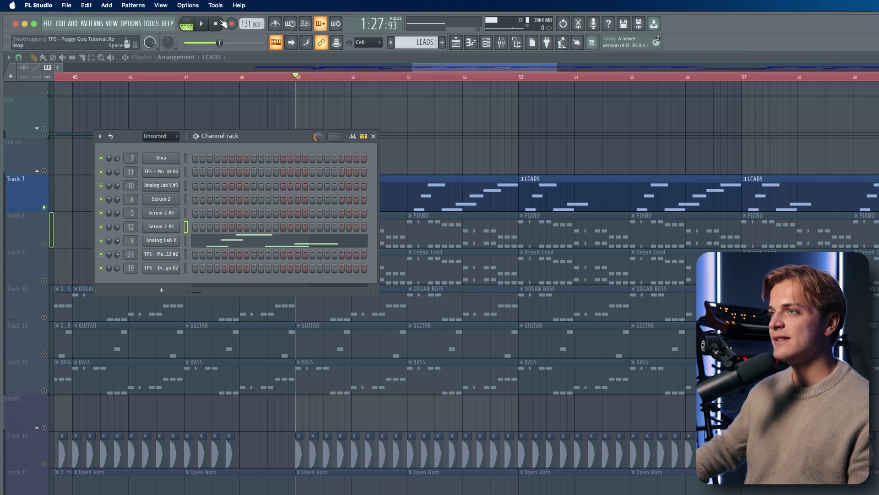
- Examine the LEADS pattern's notes in the Analog Lab V piano roll, play the pattern, and return to the arrangement
double_click(356, 191)
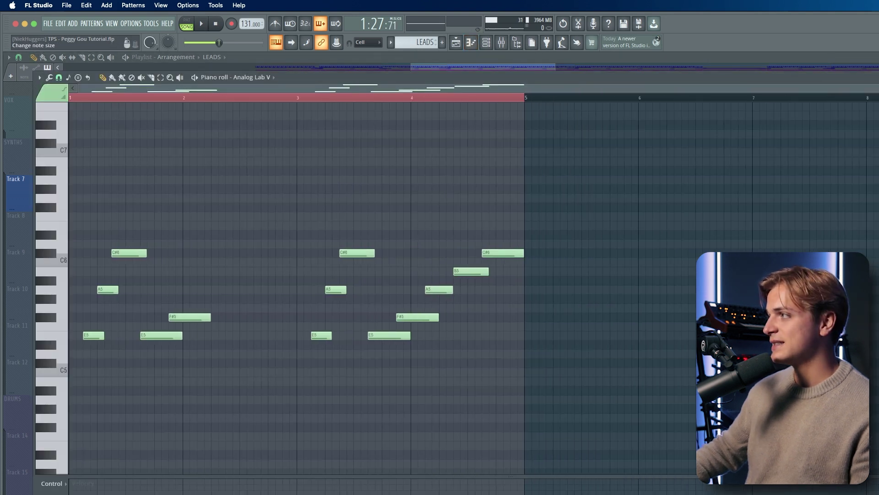
scroll(474, 289, down, 3)
scroll(85, 288, up, 5)
drag(109, 240, 602, 396)
scroll(551, 377, down, 3)
click(564, 372)
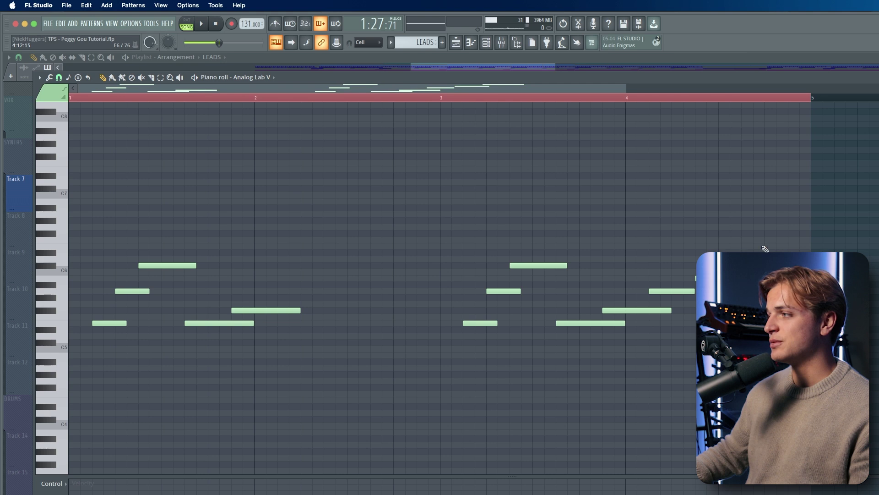
click(197, 23)
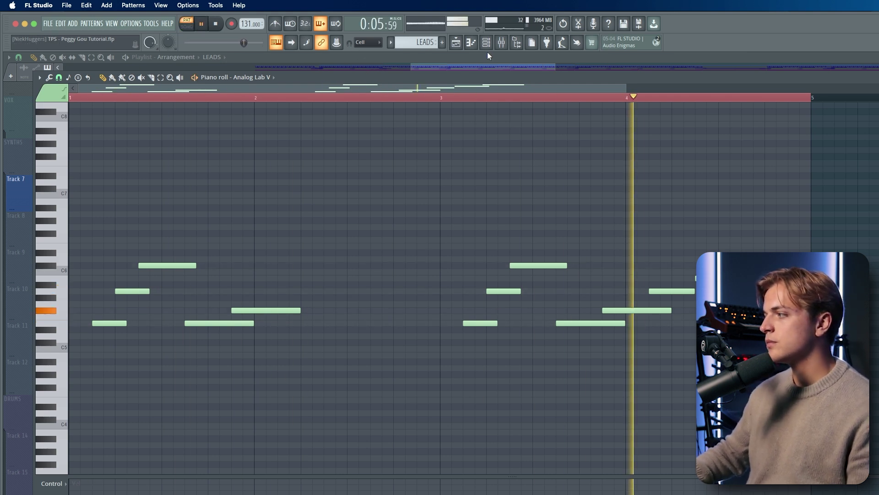
click(456, 43)
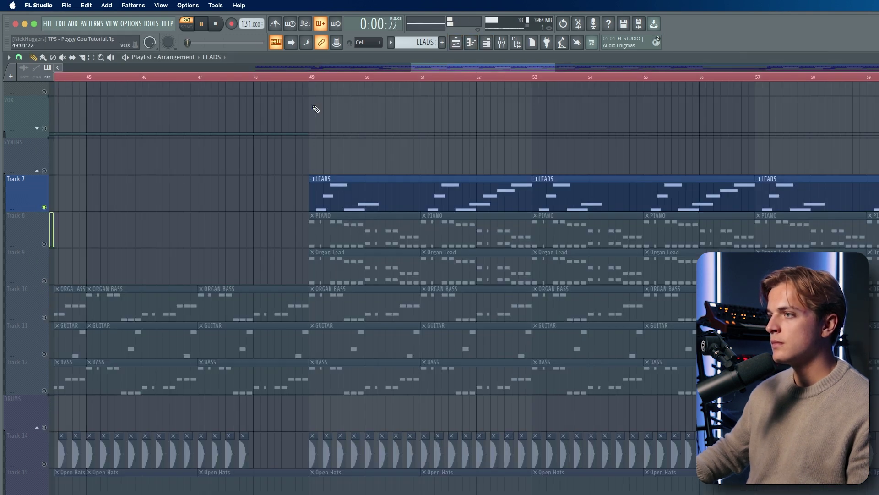
- Bring back the other synth layers and the Track 14 drums, and play the song from just before bar 49
click(302, 76)
drag(48, 433, 220, 277)
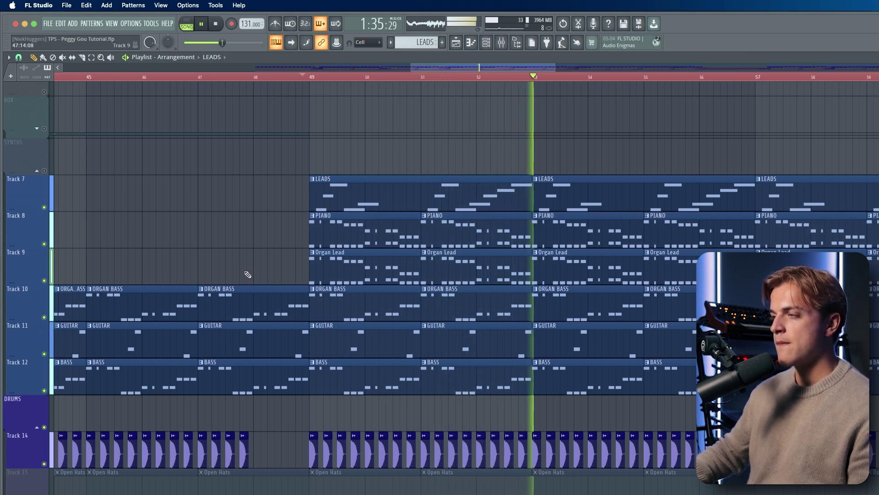
key(space)
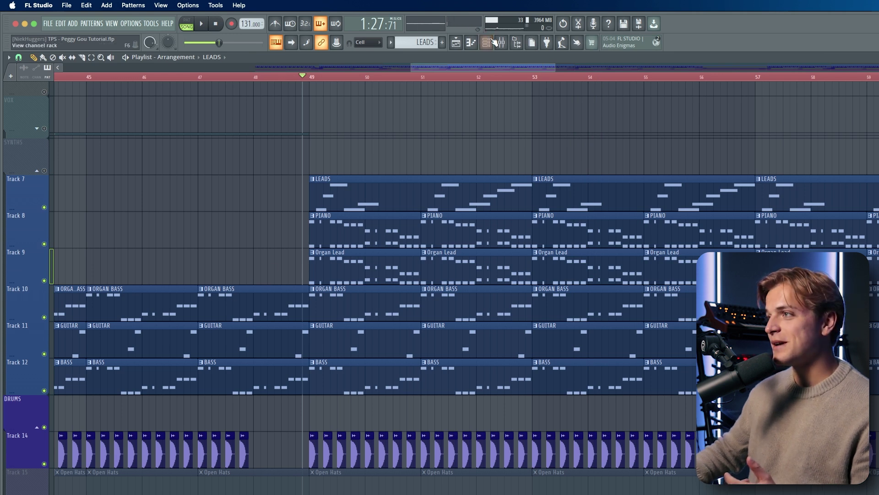
- Open the lead's Analog Lab V instrument and examine the Beware Of The Wheel preset and its SEM synth
click(488, 41)
click(161, 239)
drag(833, 136, 210, 121)
click(180, 179)
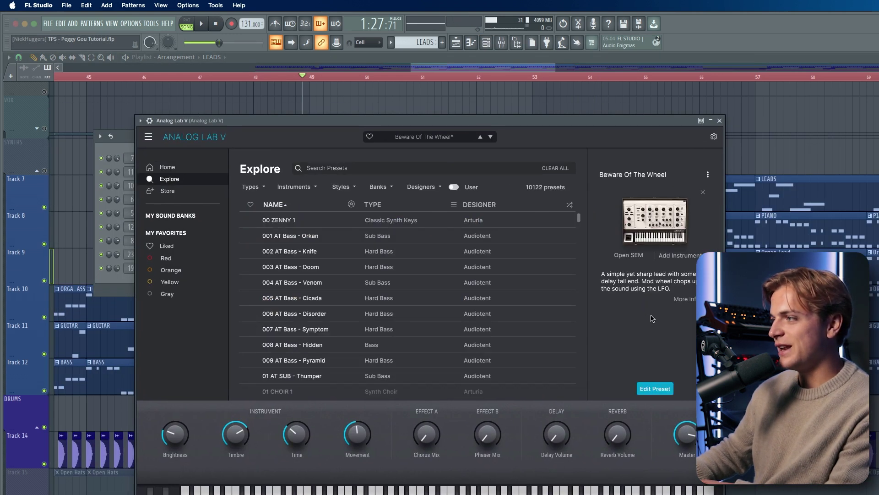
click(629, 255)
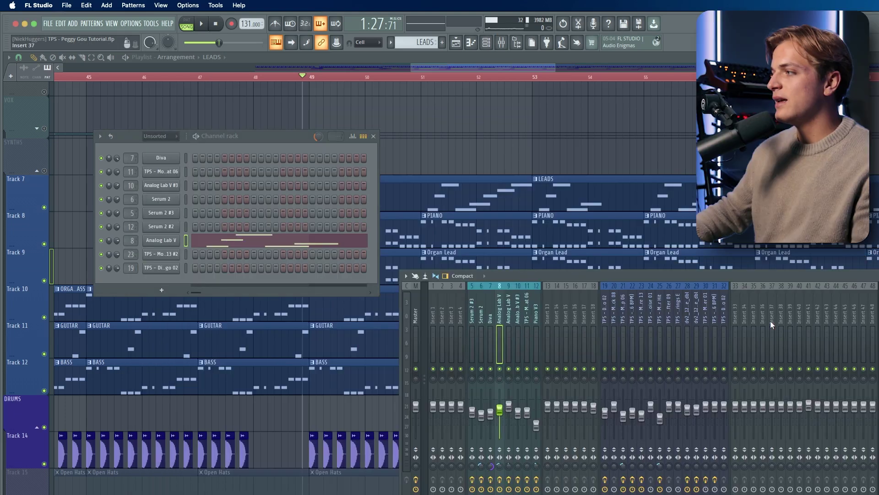
- Review the Decapitator and Fruity Parametric EQ 2 effects on the lead's mixer track, and close them
drag(719, 265, 555, 196)
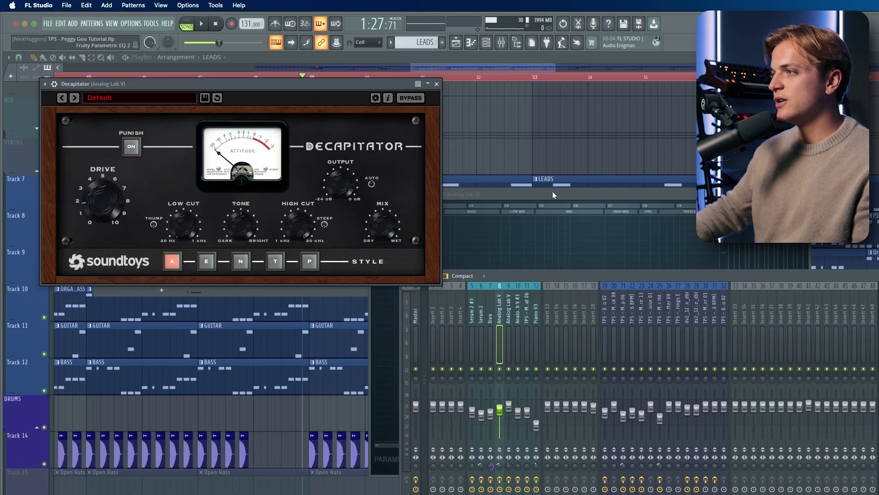
drag(553, 195, 558, 243)
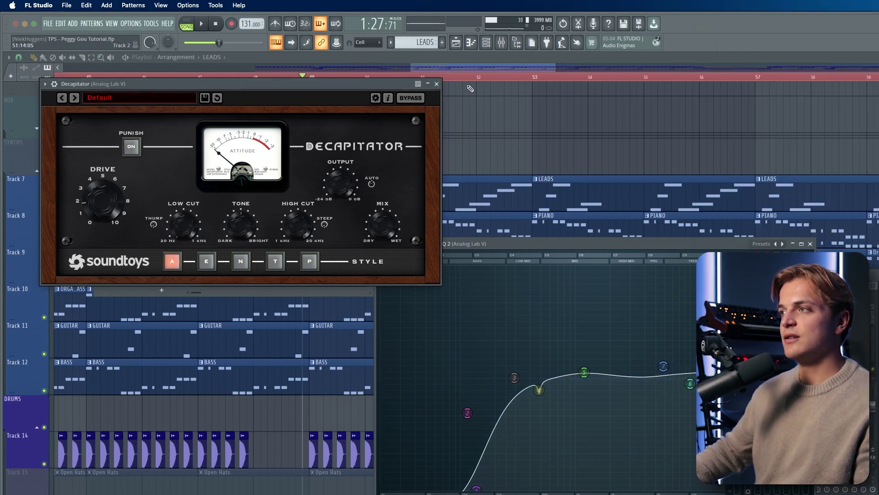
click(437, 85)
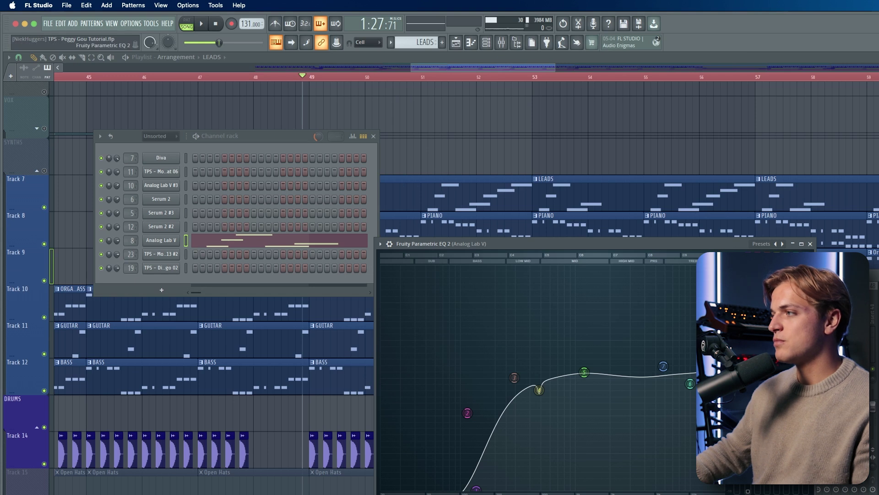
click(810, 244)
- Select the time range from bar 33 to 49, and mark the Organ Lead and ORGAN BASS clips in bars 33 to 41
scroll(448, 169, down, 5)
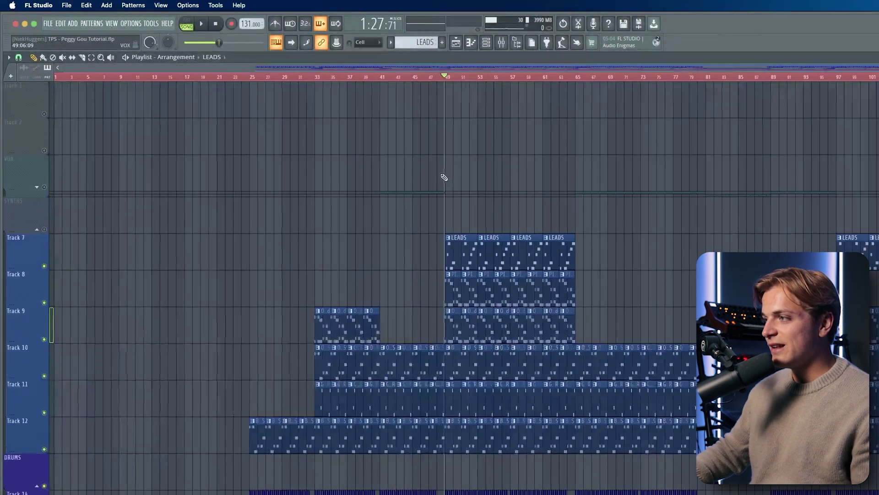
scroll(461, 209, down, 3)
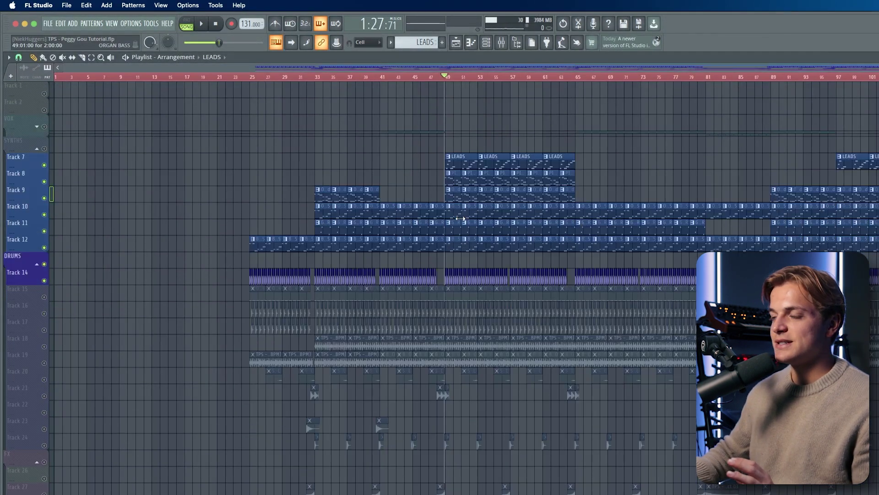
scroll(439, 215, up, 5)
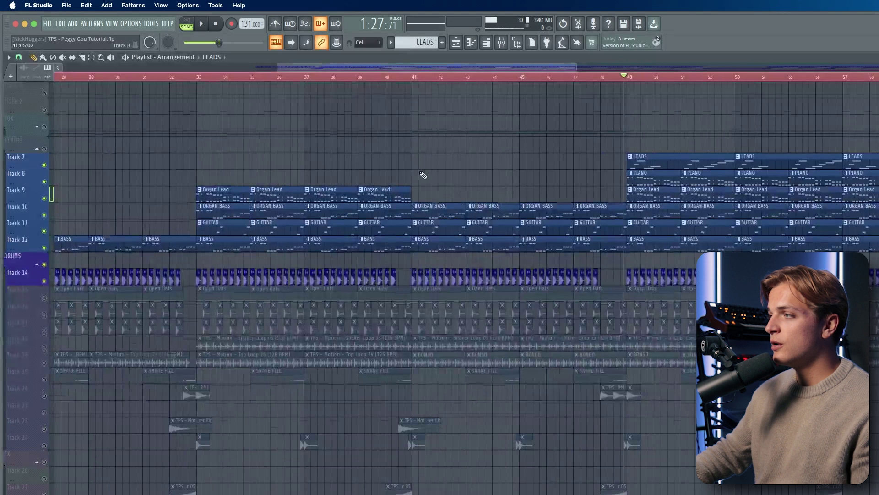
scroll(422, 172, up, 3)
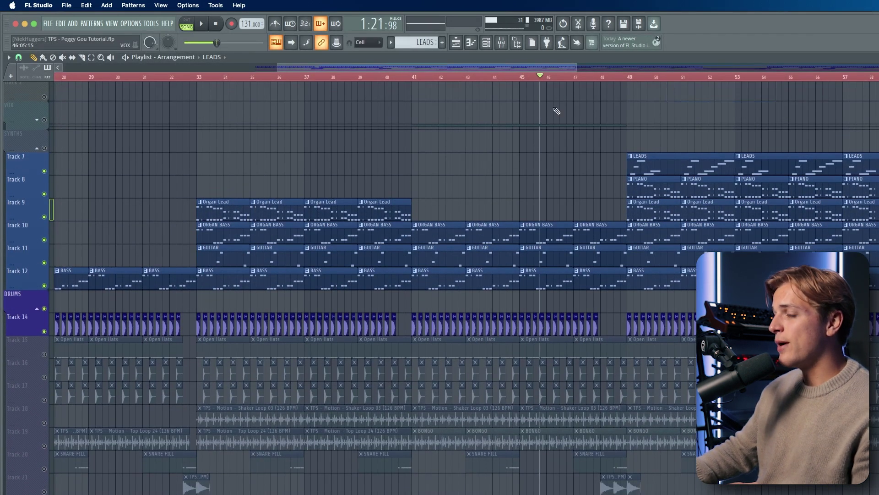
scroll(557, 111, up, 1)
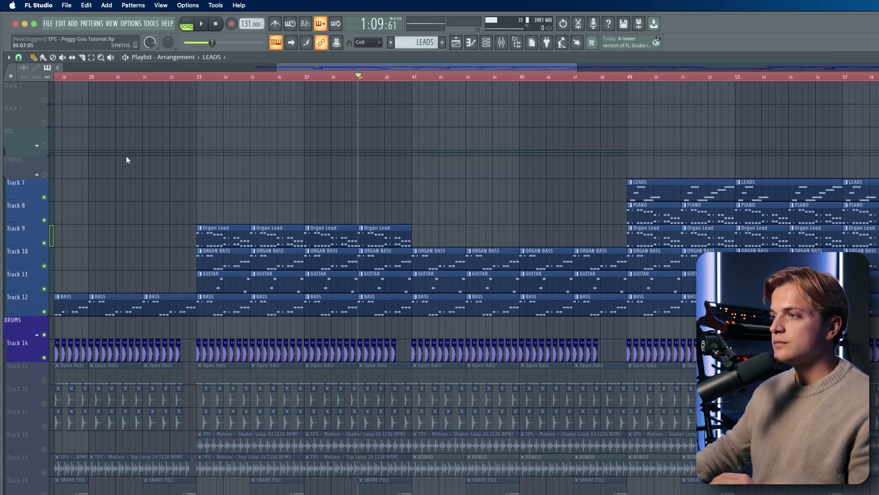
drag(204, 79, 632, 157)
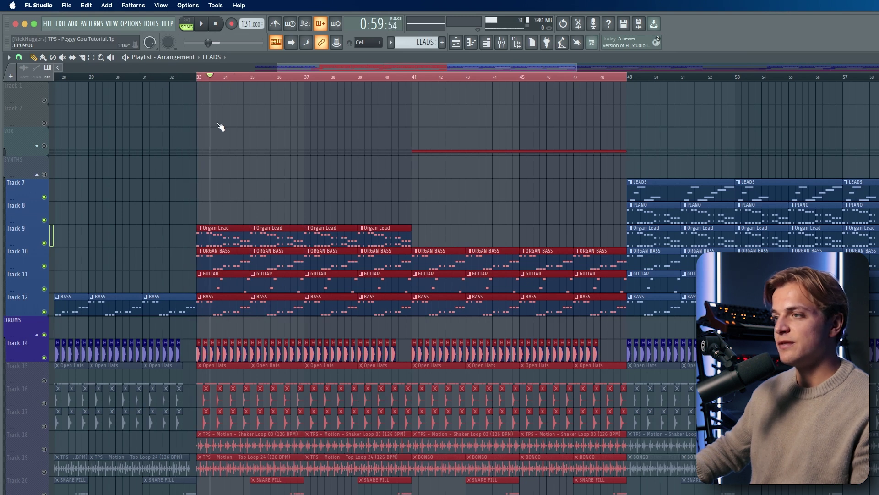
drag(183, 232, 372, 239)
drag(147, 258, 366, 255)
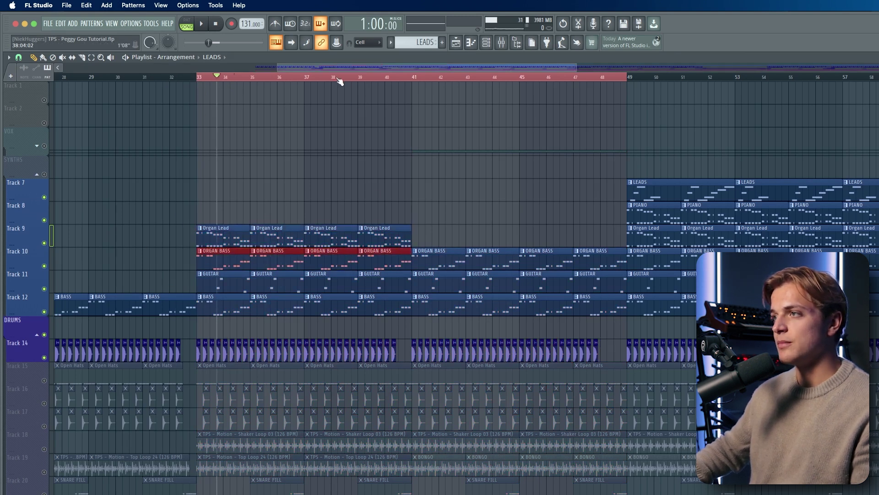
- Play the arrangement from about bar 38 past bar 41, clear the clip selection, and stop playback
click(332, 77)
key(space)
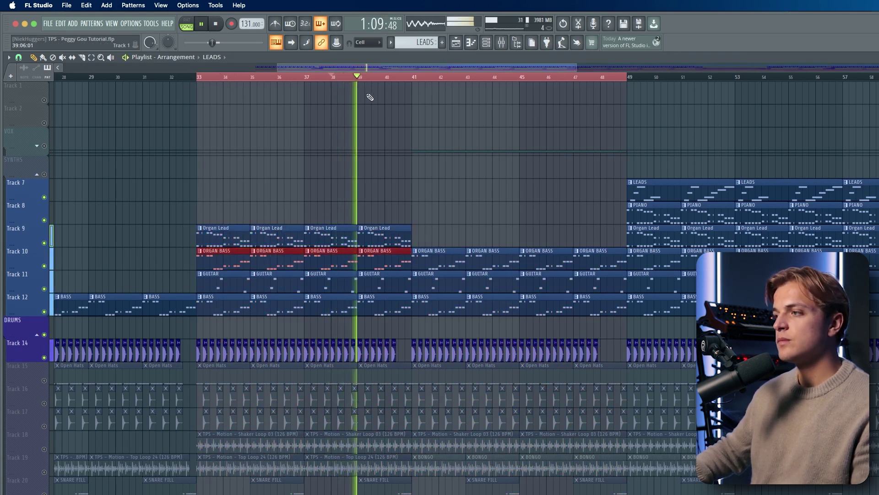
super+click(432, 164)
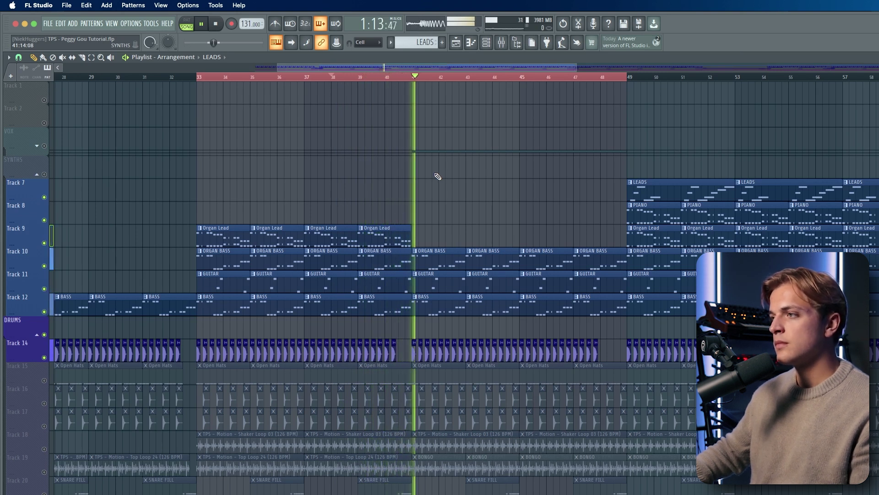
key(space)
- Unmute the VOX group and expand it to show the vocal tracks, Track 4 and Track 5
drag(422, 222, 177, 197)
click(36, 146)
click(44, 169)
click(44, 191)
click(37, 145)
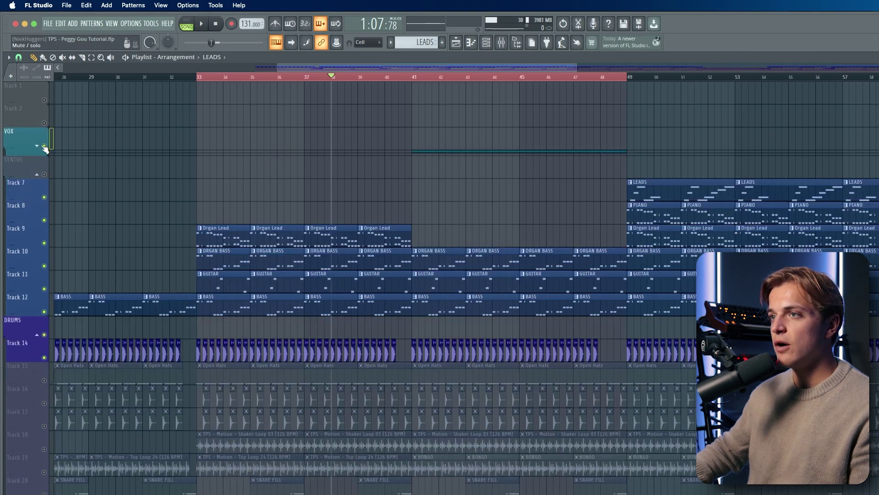
click(43, 146)
- Play the arrangement from about bar 40 through the vocal clip on Track 4 to the leads section, and stop playback
scroll(267, 138, down, 3)
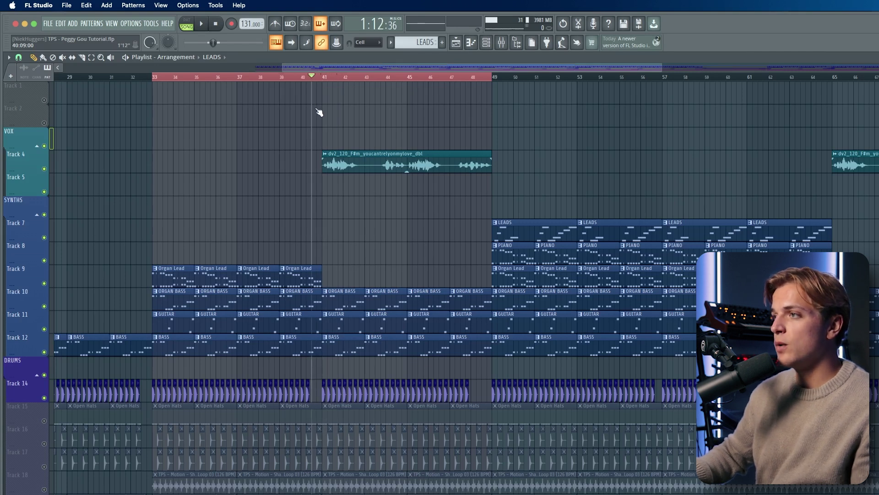
scroll(322, 151, up, 5)
key(space)
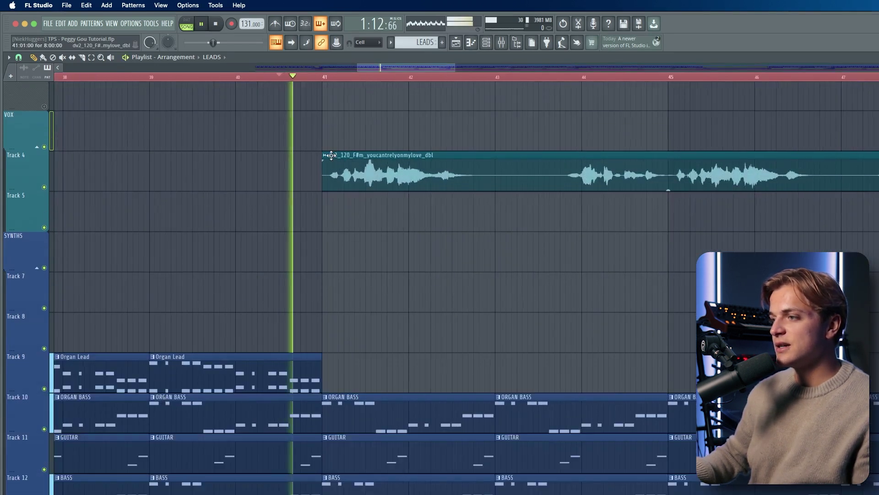
scroll(336, 156, down, 8)
scroll(338, 159, up, 4)
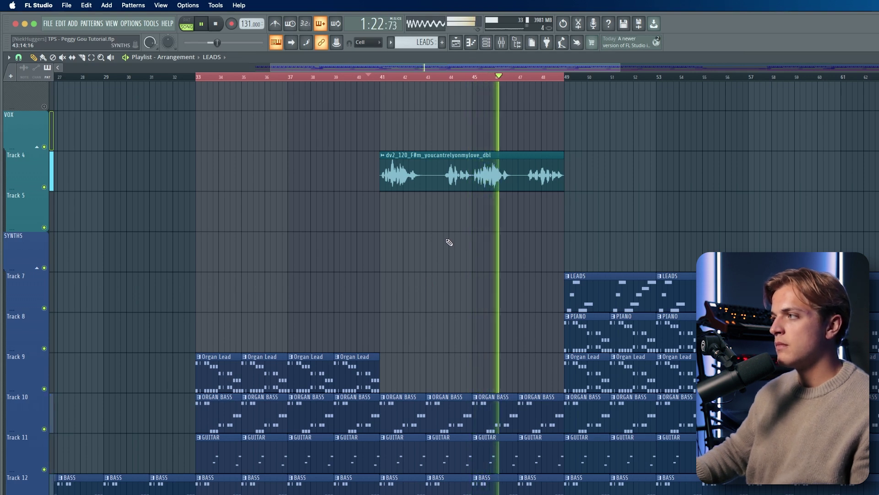
scroll(450, 242, down, 1)
scroll(449, 242, down, 3)
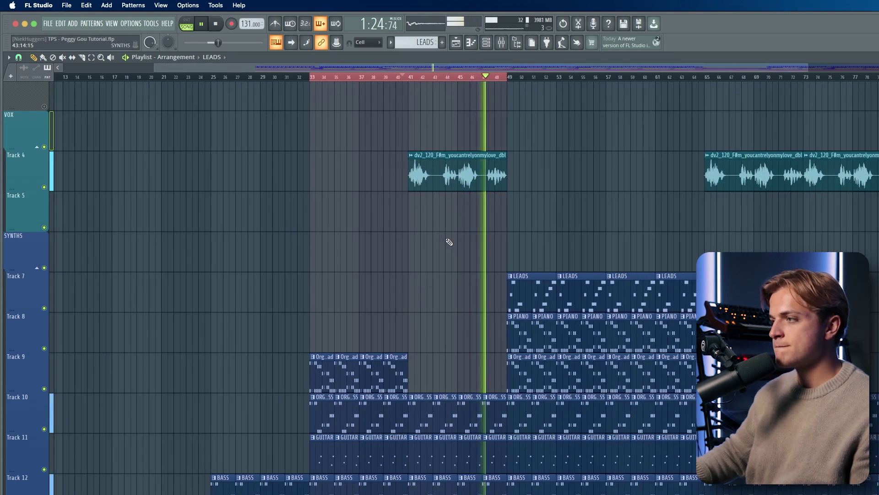
scroll(530, 269, down, 5)
scroll(524, 265, up, 5)
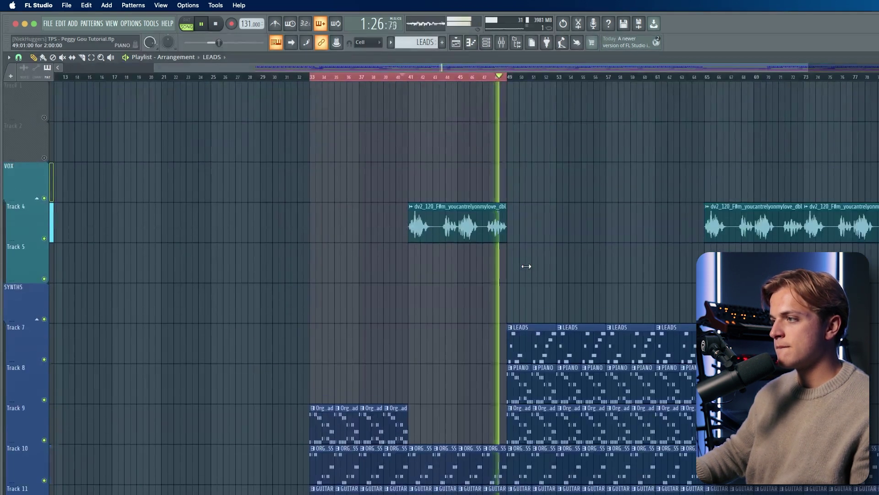
scroll(526, 266, down, 5)
scroll(526, 266, up, 3)
key(space)
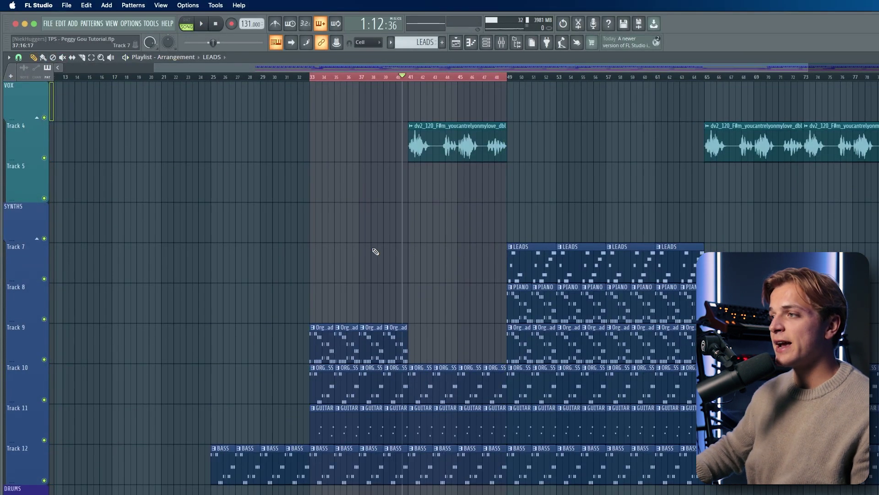
- Select the four Organ Lead clips on Track 9 between bars 33 and 41
drag(254, 327, 438, 342)
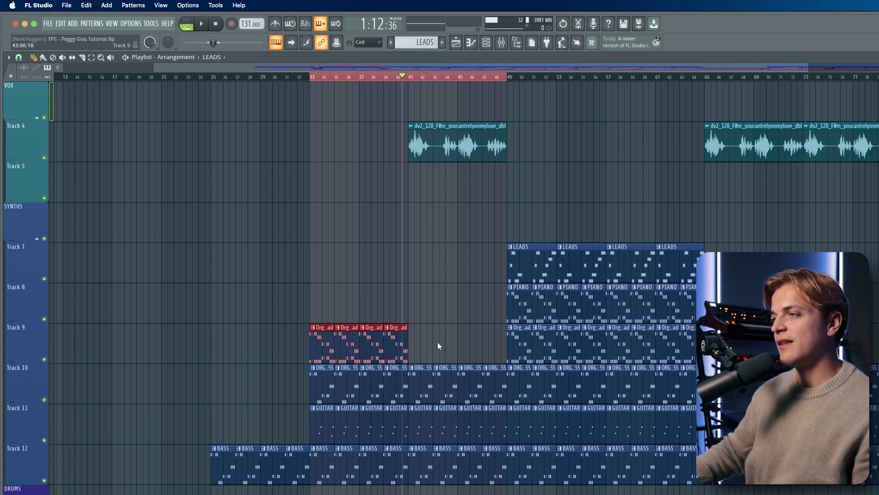
- Go to the DRUMS tracks in the arrangement and place the playhead at bar 41
scroll(392, 175, down, 3)
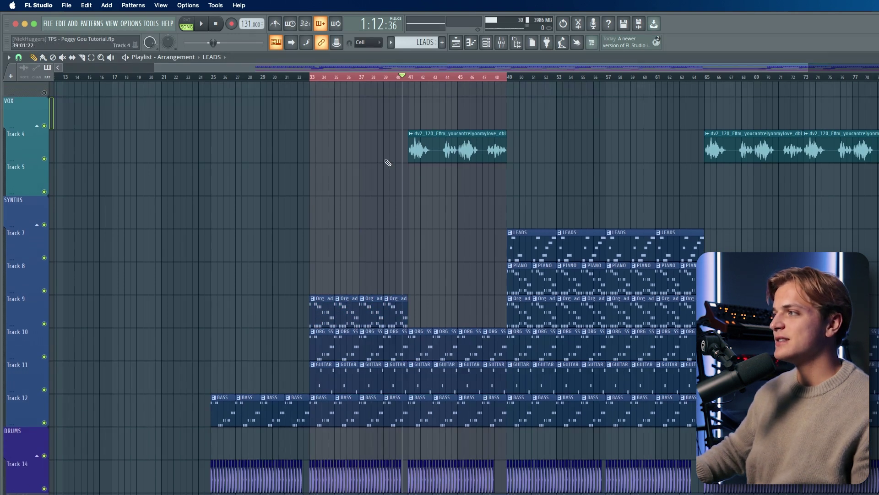
scroll(388, 163, down, 3)
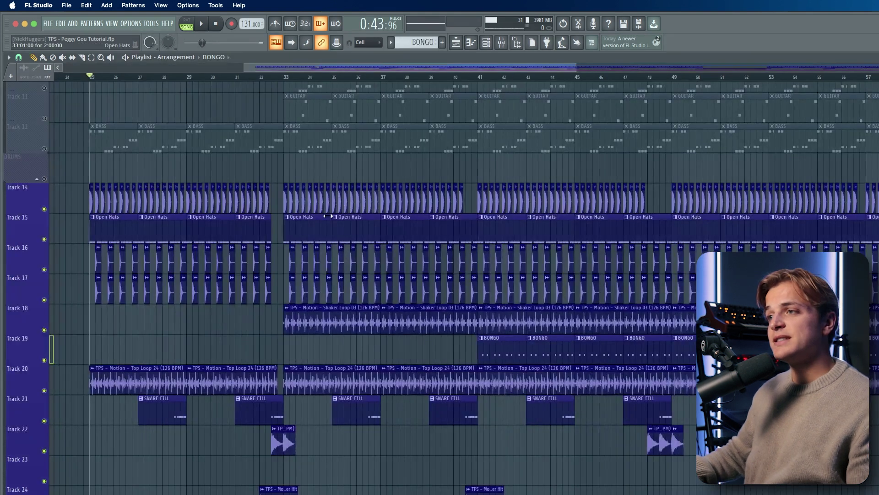
scroll(328, 216, down, 1)
scroll(81, 209, up, 1)
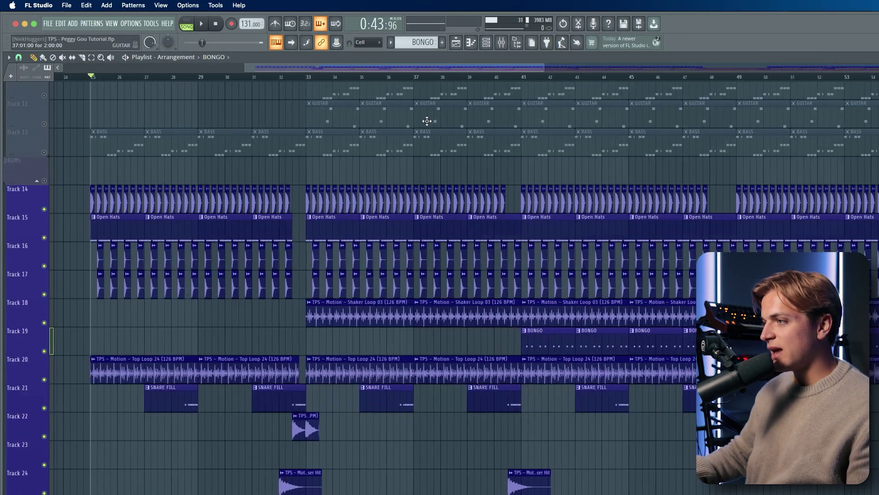
scroll(567, 130, down, 2)
click(476, 83)
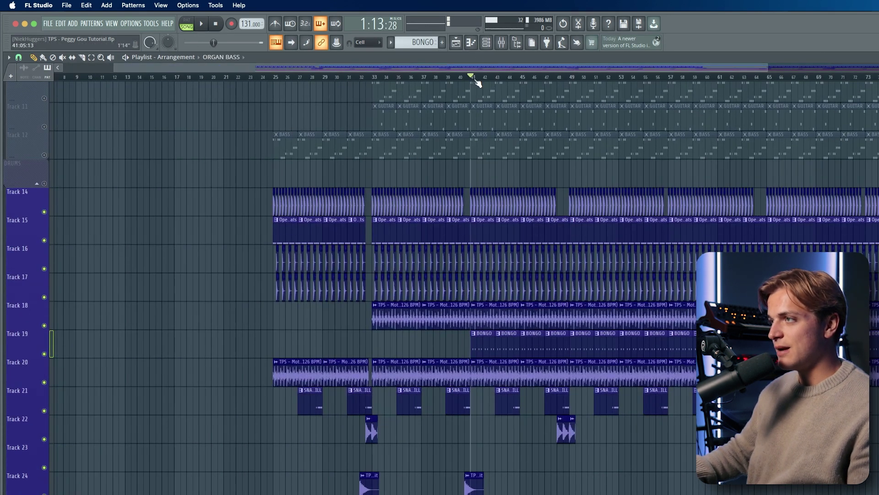
- Play the drums from bar 41, unmute the bass on Track 12 during playback, and stop
scroll(503, 151, up, 6)
scroll(452, 191, down, 1)
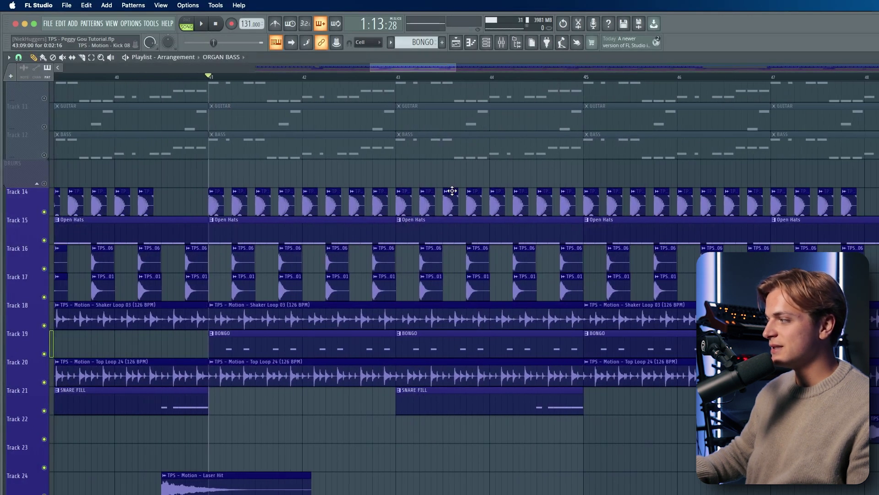
key(space)
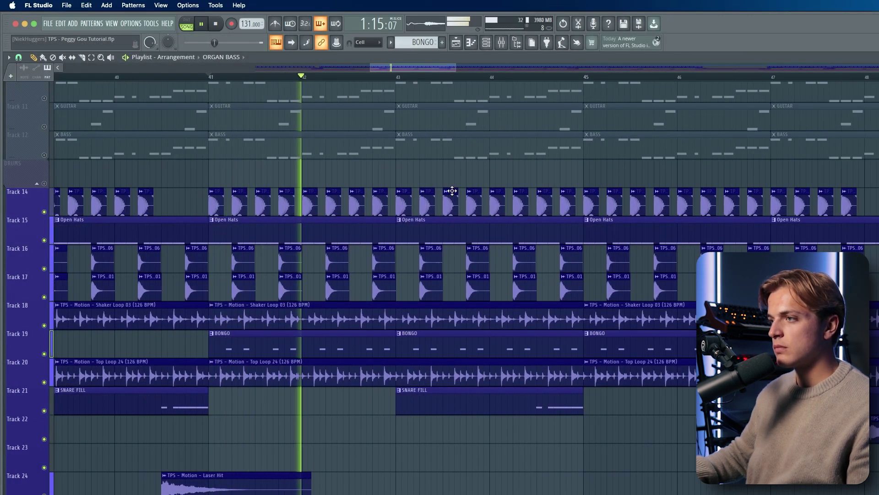
click(44, 155)
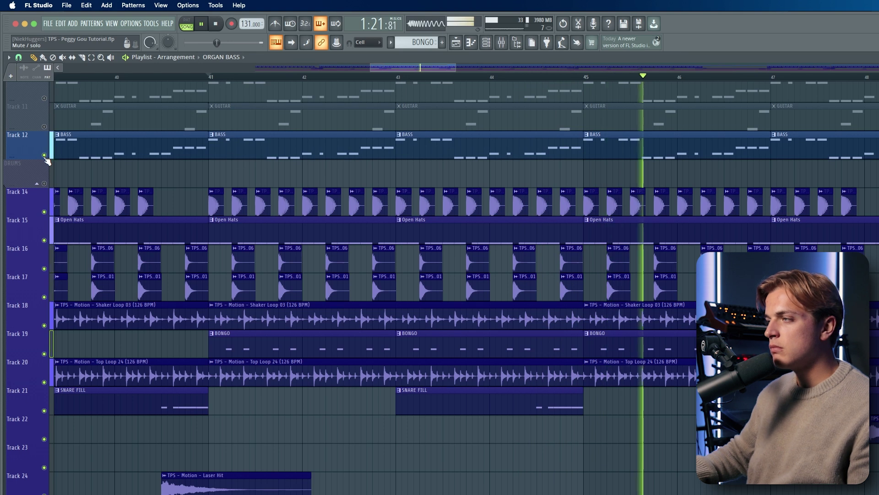
key(space)
- Solo the kick on Track 14, unmute the open hats on Track 15, and play the two together
right_click(44, 212)
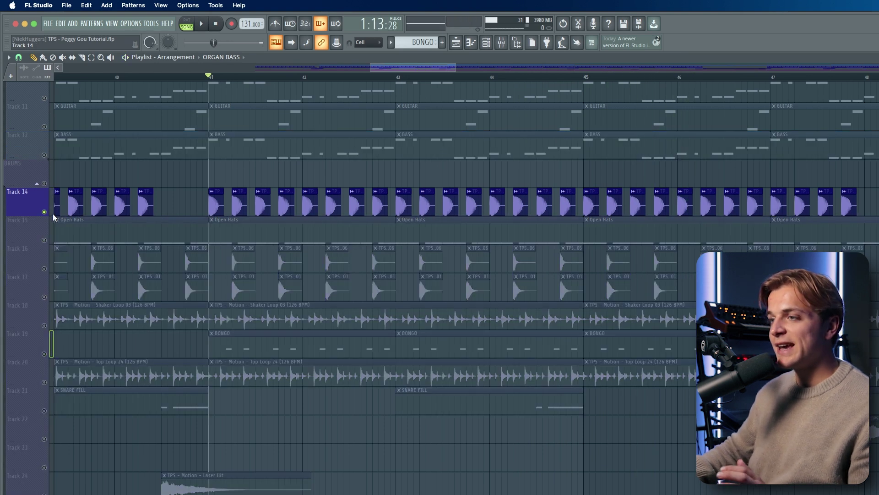
click(44, 240)
key(space)
key(space)
- Bring up the Open Hats pattern in the piano roll and examine its note pattern and velocities
double_click(298, 225)
click(487, 42)
click(487, 45)
drag(77, 329, 426, 442)
click(425, 439)
drag(434, 319, 87, 426)
right_click(169, 438)
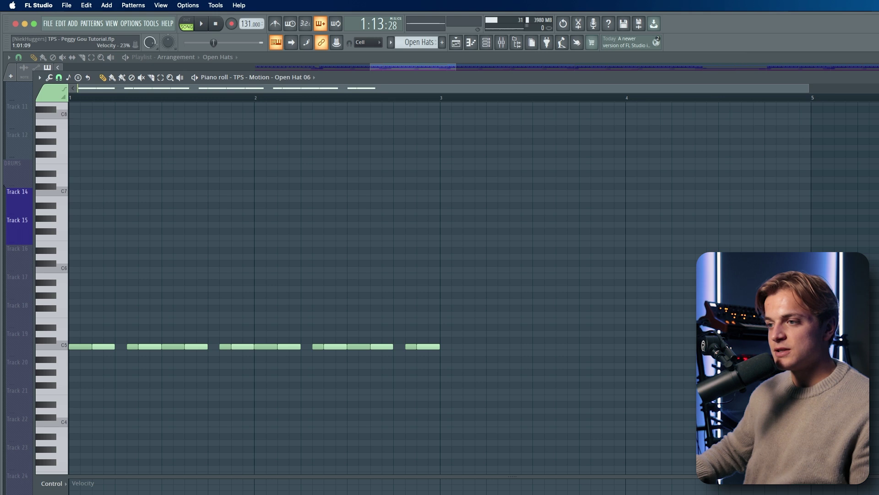
- Mark bars 1 and 2 of the Open Hats pattern, highlight individual notes to show the rhythm, and clear the note selection
drag(70, 98, 452, 97)
right_click(476, 442)
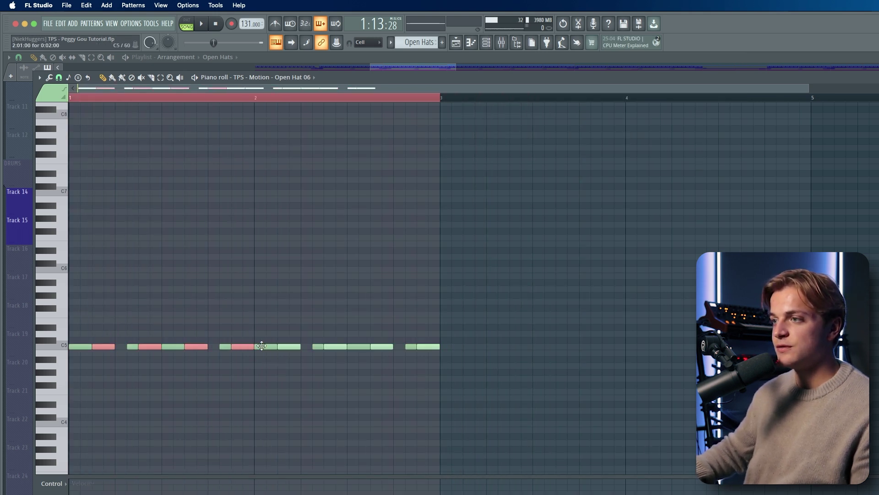
click(333, 352)
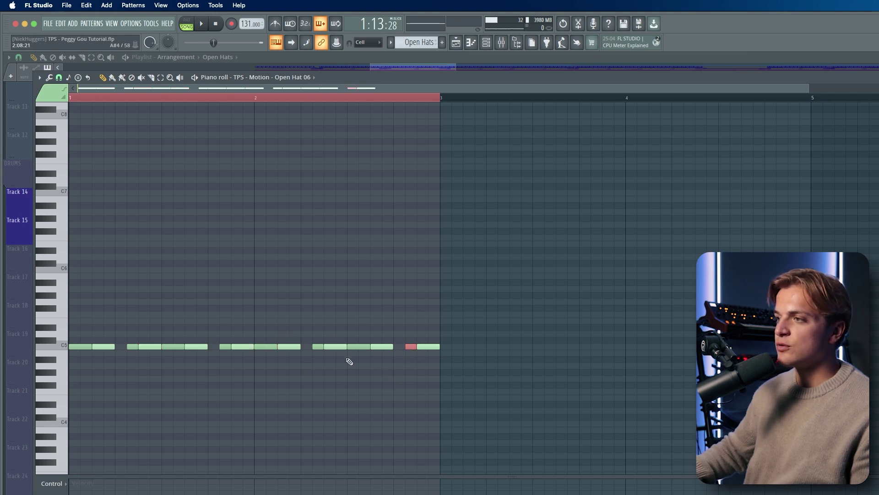
click(331, 365)
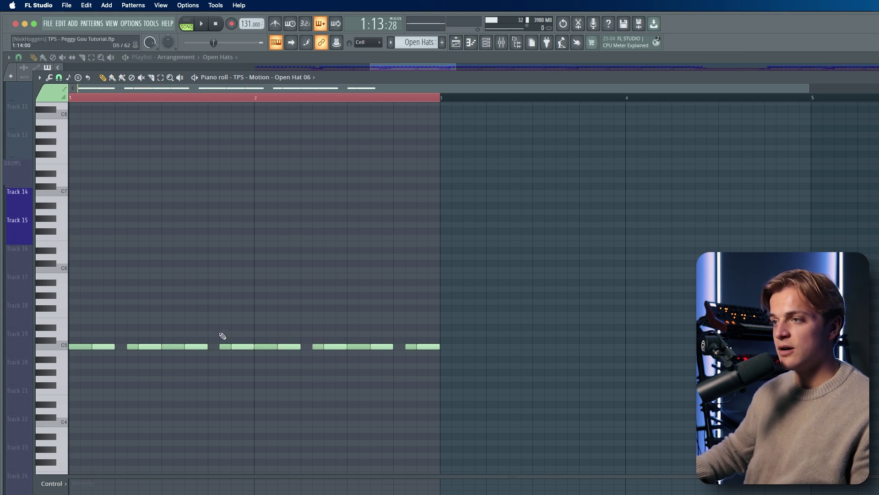
super+click(142, 376)
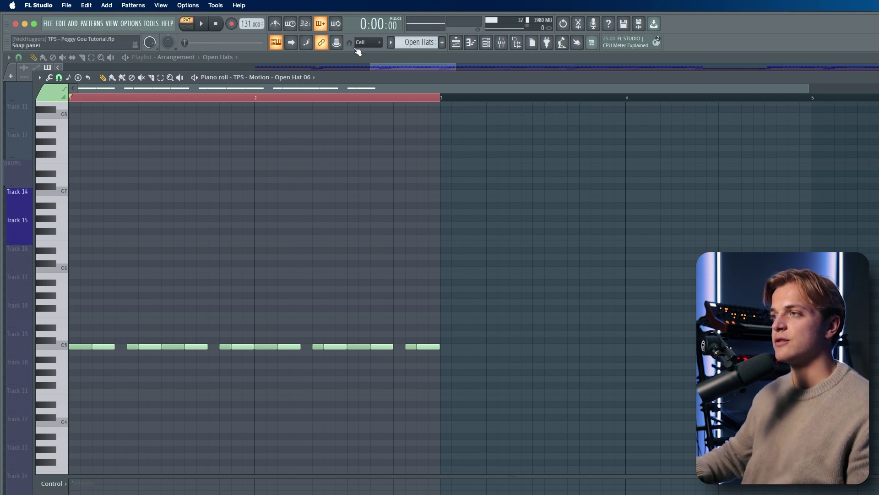
- Play the Open Hats pattern and show the Transient Processor and Sie-Q from its mixer track side by side
key(space)
key(F9)
click(528, 348)
key(space)
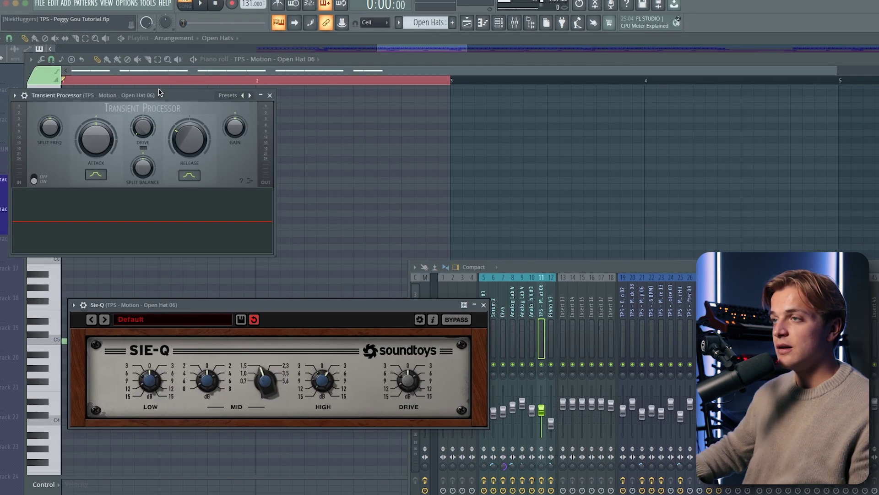
drag(162, 108, 236, 143)
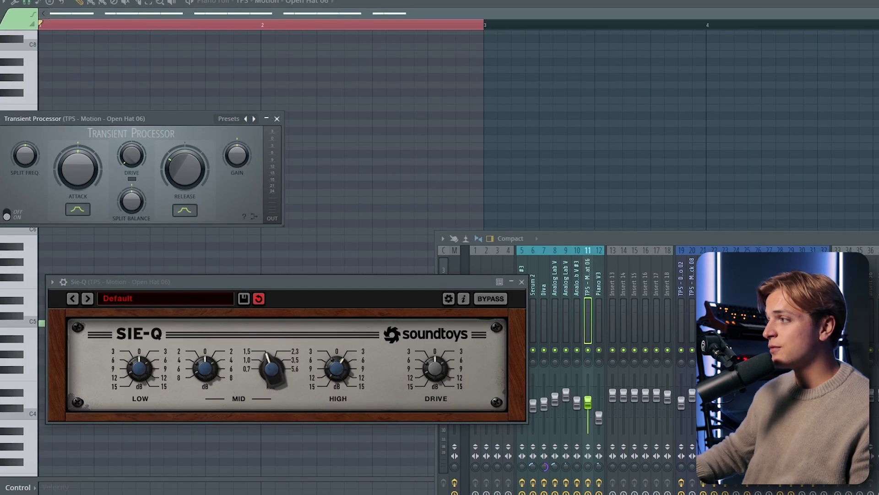
drag(122, 118, 378, 112)
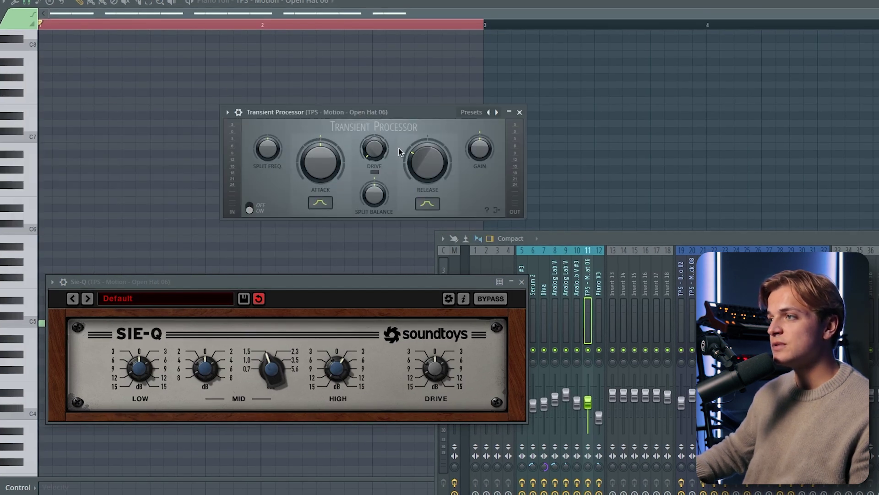
- Compare the open hats with the Transient Processor's release at neutral and turned back down, and close the ValhallaRoom reverb after viewing it
drag(427, 163, 428, 149)
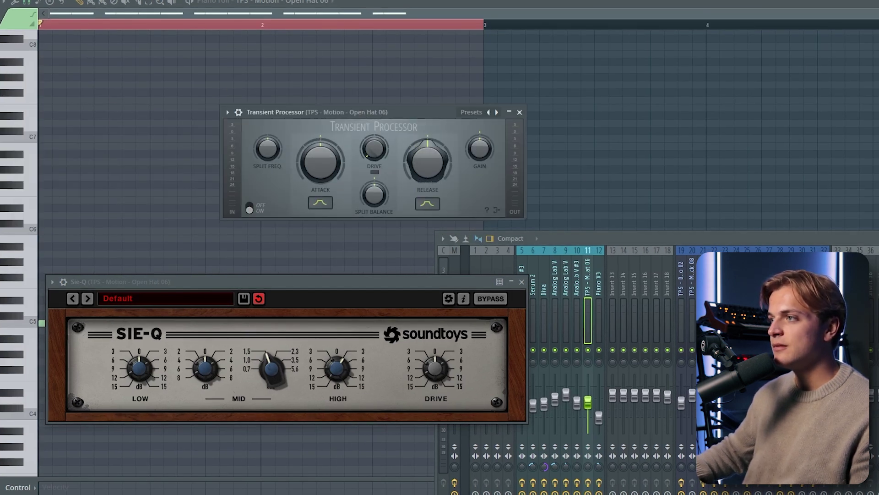
key(space)
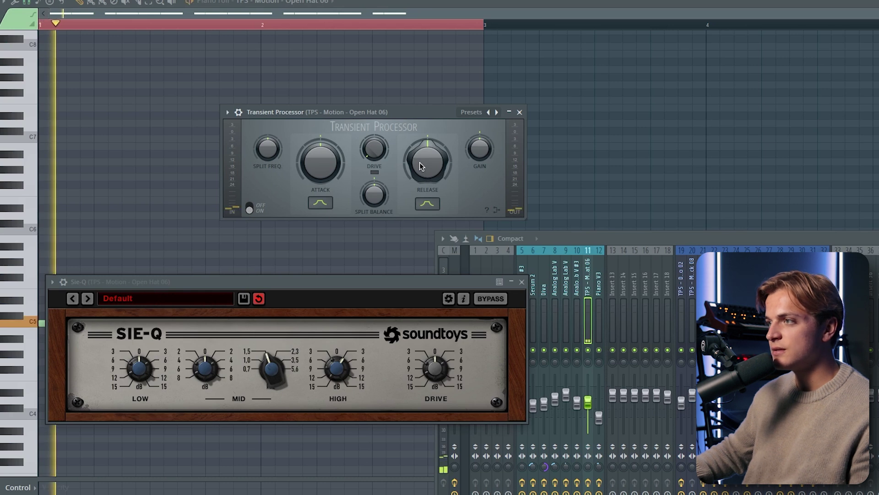
drag(420, 164, 420, 183)
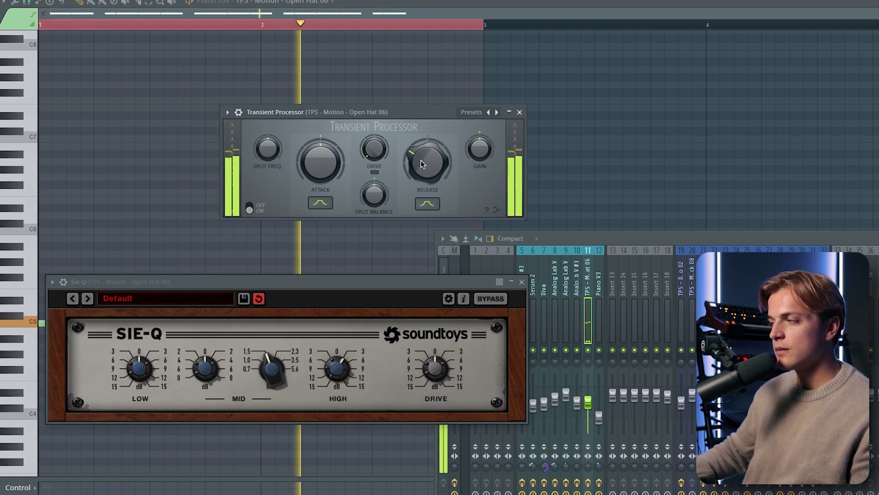
key(space)
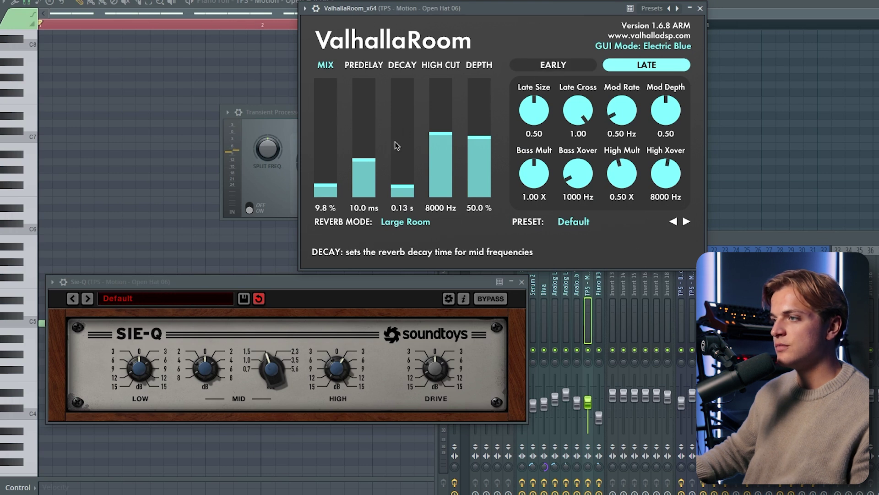
click(702, 8)
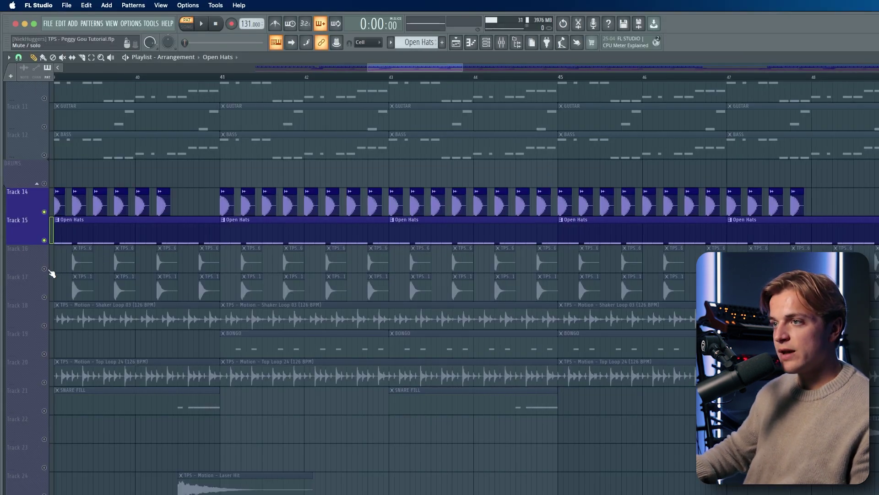
- Unmute the claps on Tracks 16 and 17, mute Tracks 14 and 15, and play the claps from bar 41
drag(48, 270, 49, 280)
scroll(49, 273, up, 4)
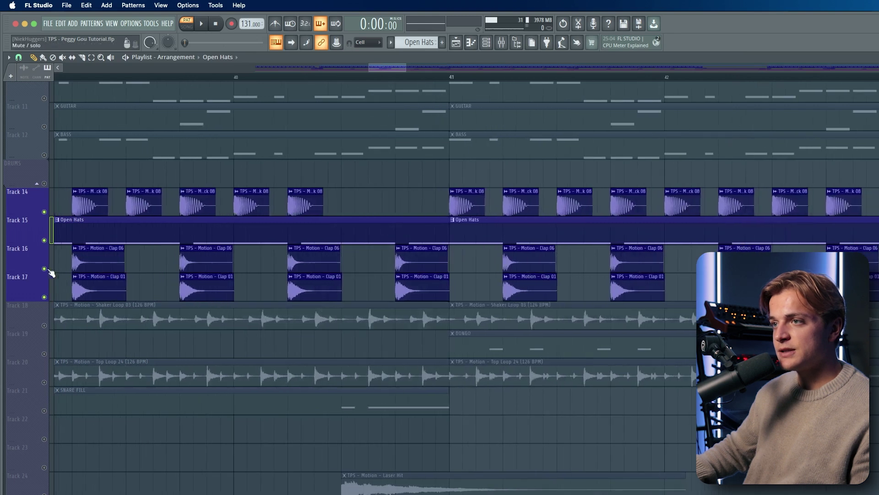
drag(47, 240, 48, 212)
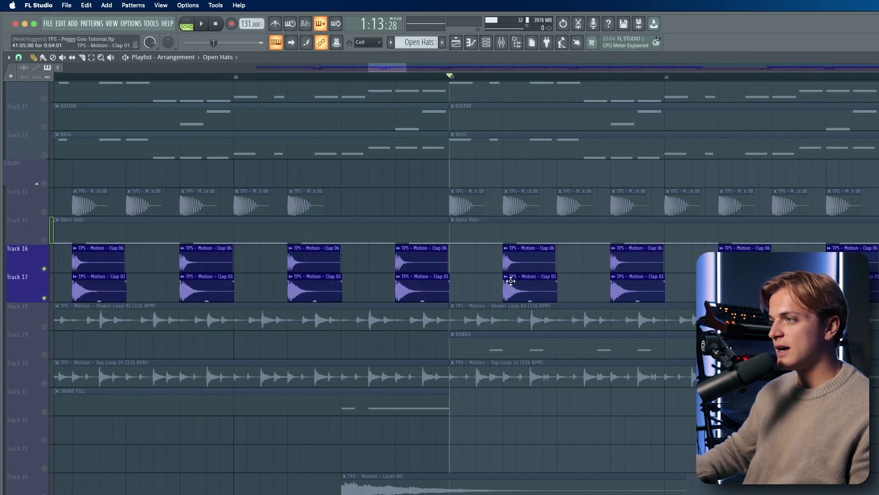
key(space)
key(space)
- View the sample settings of the Clap 06 and Clap 01 audio clips and close them
double_click(527, 260)
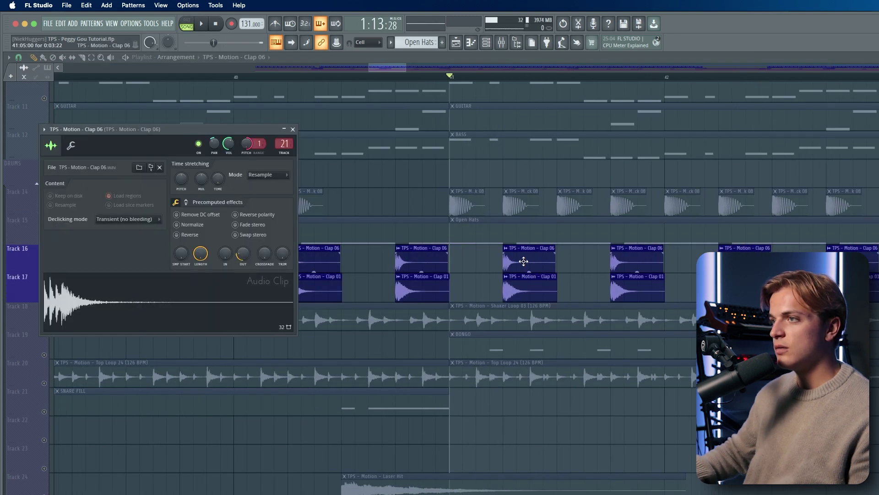
double_click(534, 291)
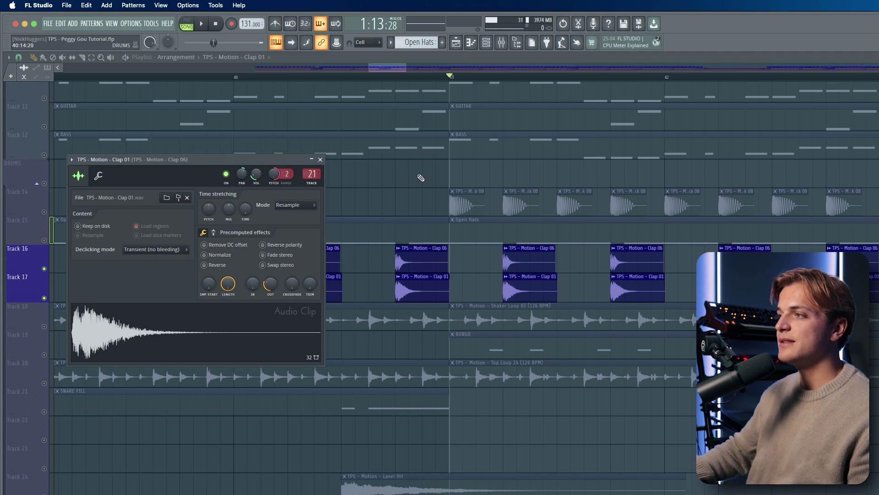
click(320, 160)
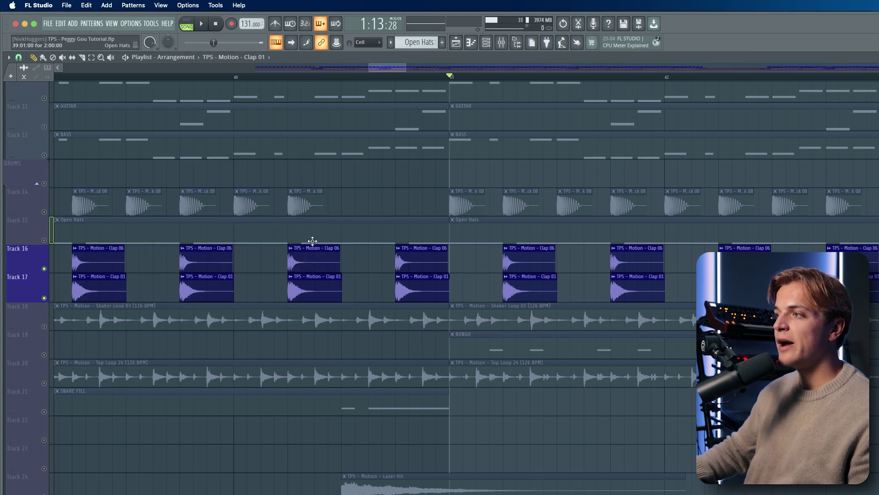
- Unmute the kick, the open hats, the shaker loop on Track 18 and the top loop on Track 20
click(44, 211)
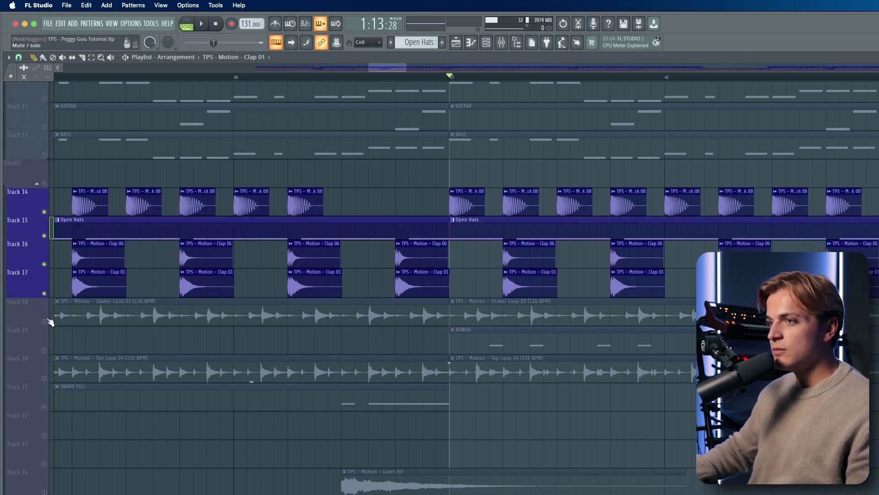
click(44, 321)
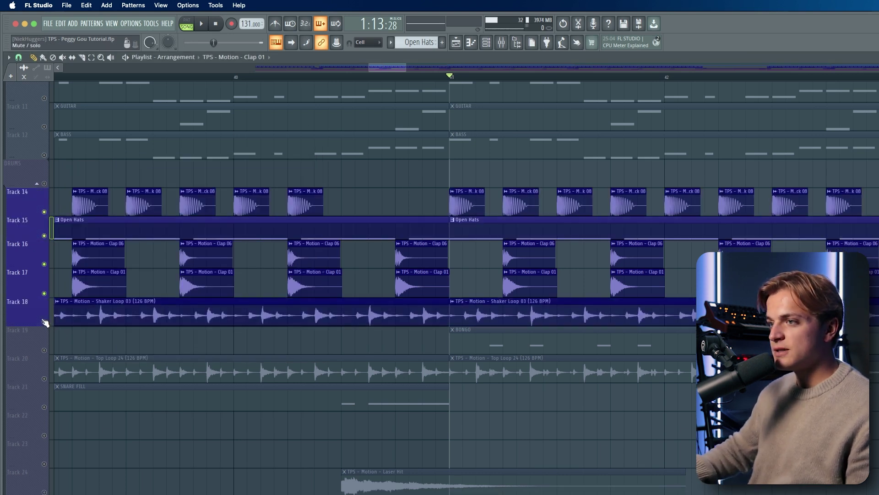
click(45, 379)
- Play the kick, hats, claps, shaker and top loop together from bar 41, and stop playback
scroll(136, 382, down, 15)
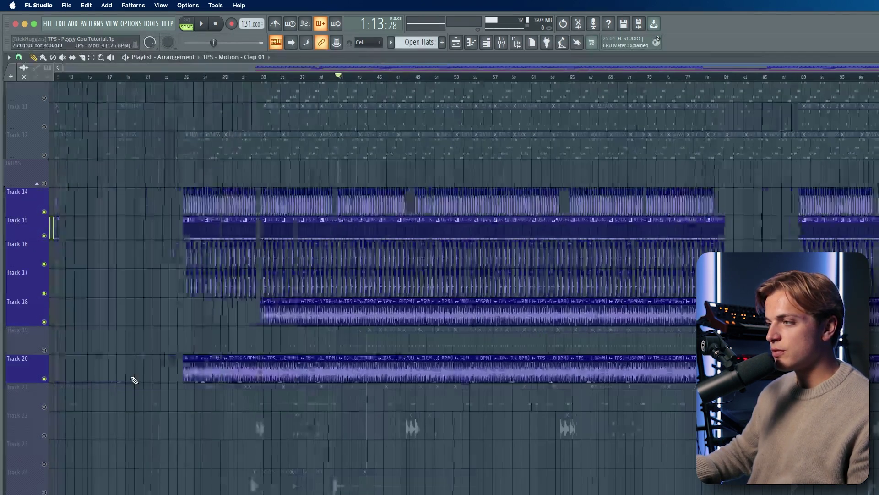
key(super+space)
key(super+space)
key(space)
scroll(369, 456, up, 1)
scroll(412, 357, up, 5)
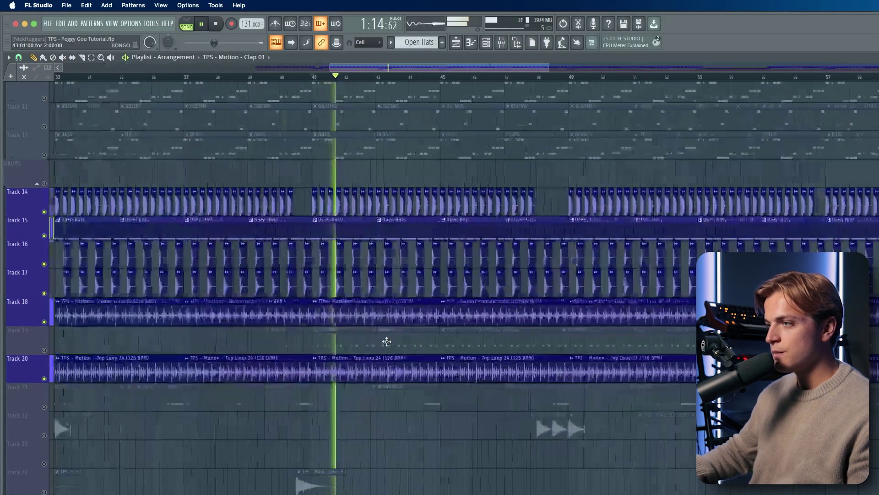
key(space)
- Unmute the bongo on Track 19 and select all notes of its BONGO pattern in the piano roll
click(45, 350)
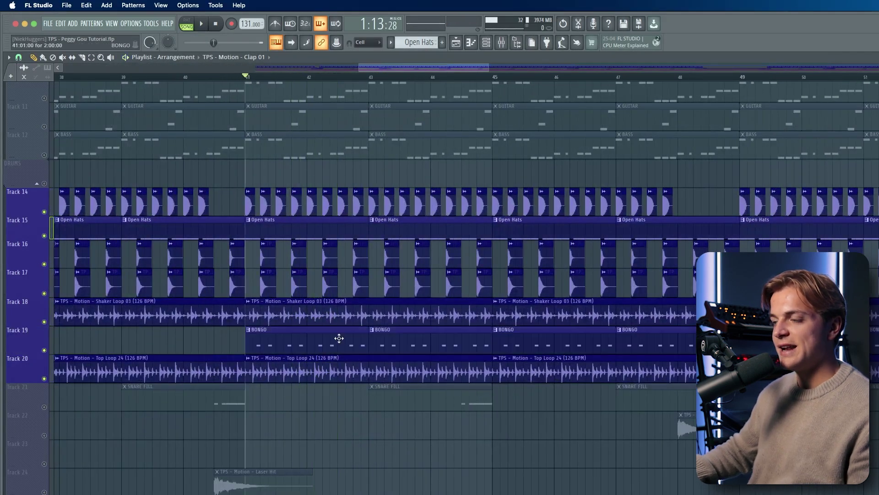
double_click(339, 338)
key(super+a)
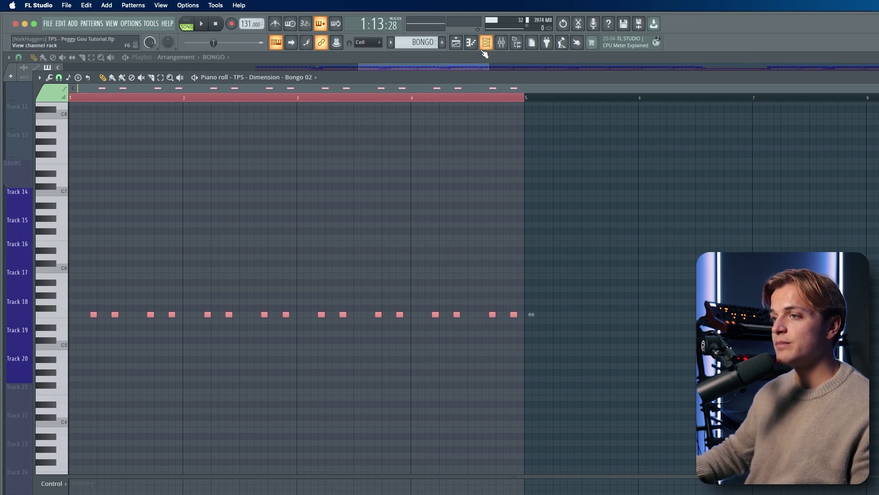
- Check the bongo's mixer track and play the drum tracks including the bongo from bar 41, and stop playback
key(space)
click(502, 42)
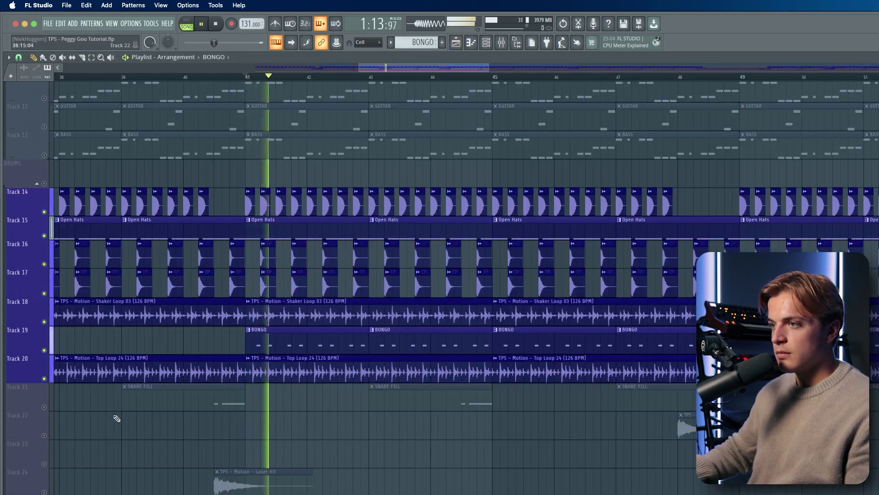
key(space)
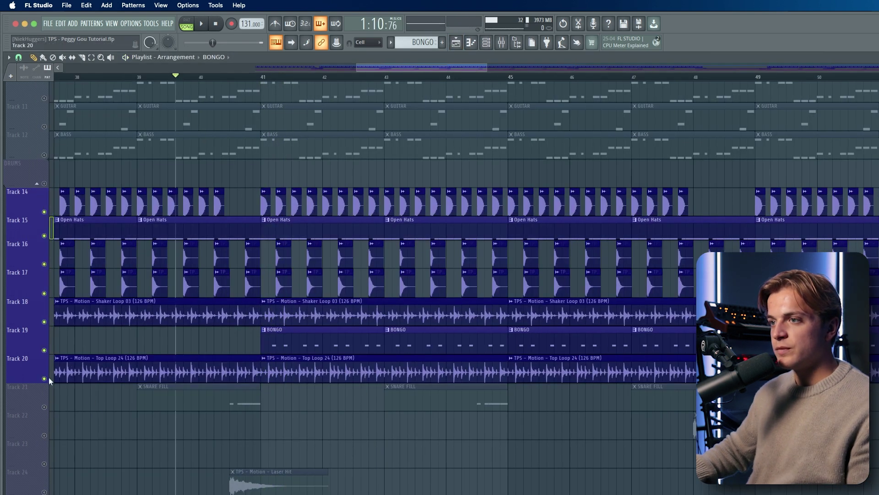
- Unmute the SNARE FILL clips on Track 21
scroll(51, 408, up, 2)
click(49, 408)
scroll(230, 391, up, 2)
scroll(236, 393, up, 3)
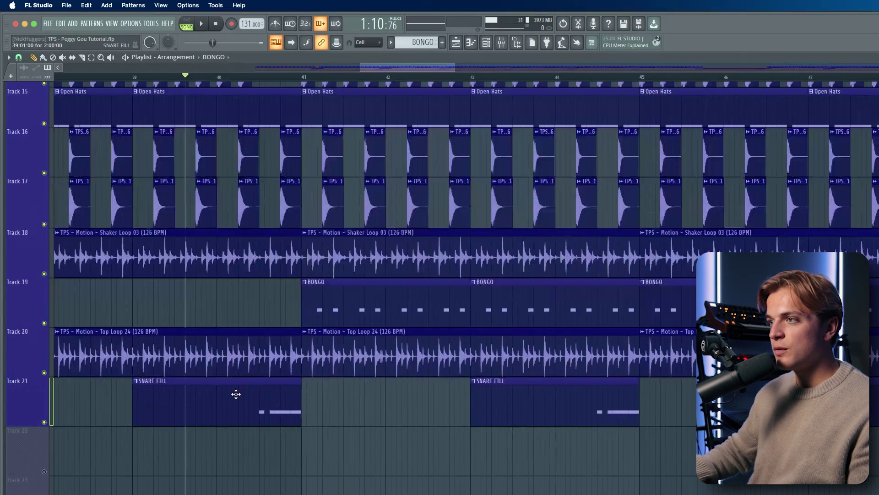
- Open the SNARE FILL pattern from Track 21 in the piano roll and play it in pattern mode
scroll(237, 391, up, 5)
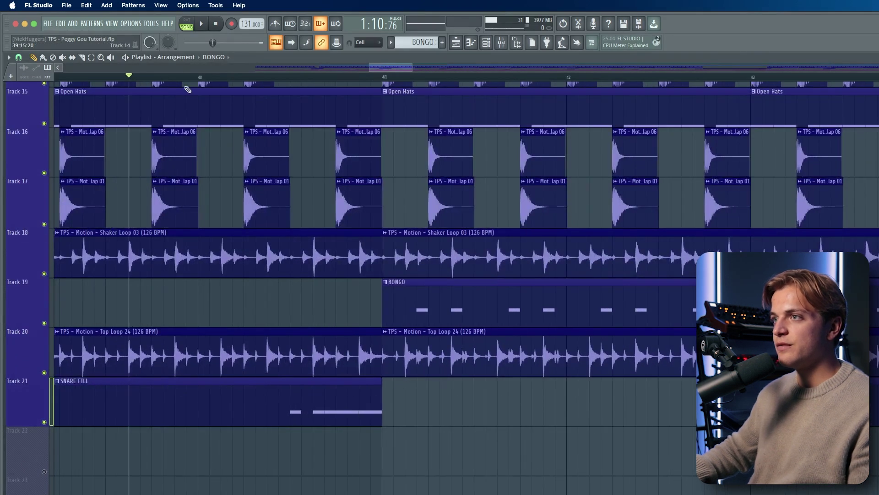
double_click(317, 412)
scroll(328, 275, up, 5)
drag(191, 267, 470, 372)
super+click(470, 372)
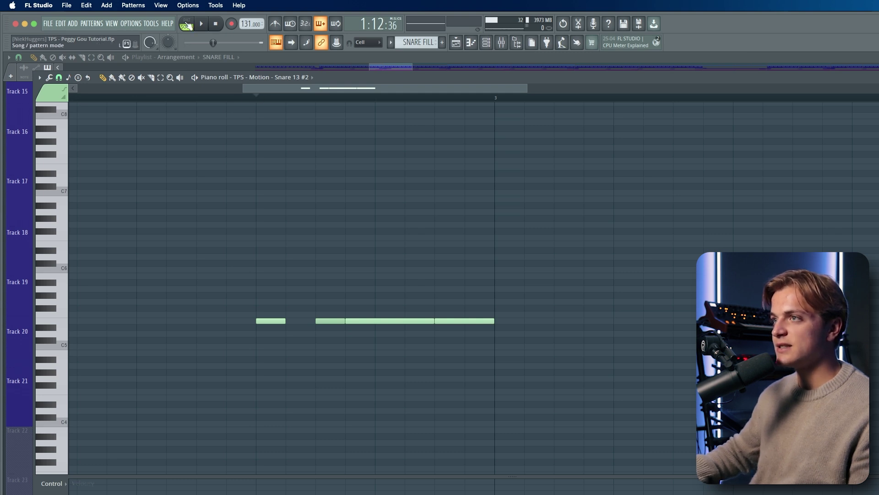
key(space)
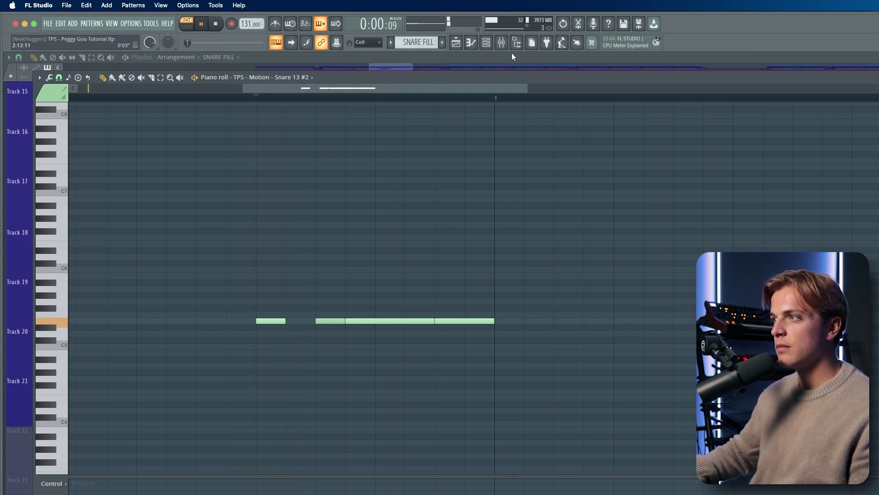
- Review the snare fill's mixer effects, including ValhallaRoom and Decapitator, close the plugin windows and stop playback
click(502, 42)
click(659, 290)
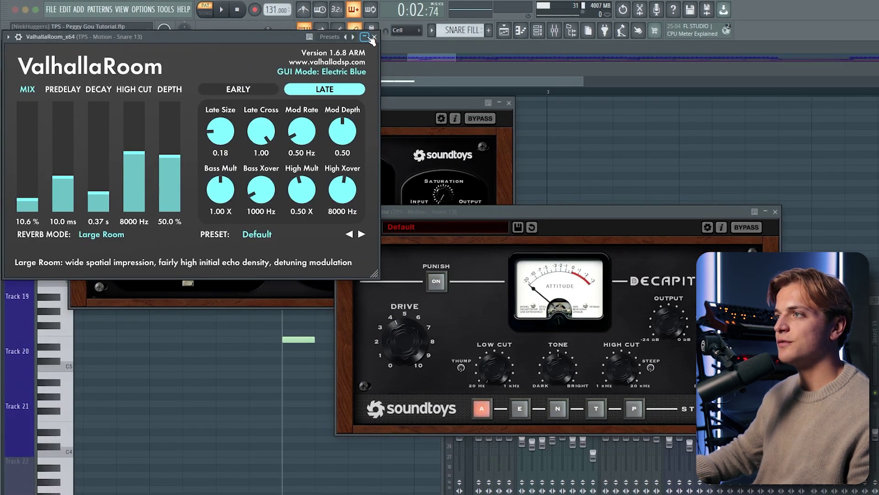
click(375, 36)
click(509, 102)
key(space)
click(775, 211)
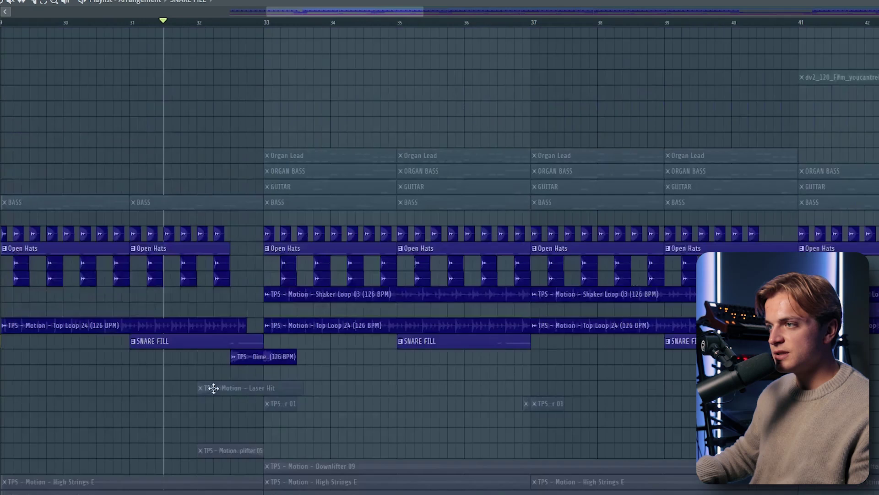
- Unmute the Laser Hit and Laser 01 clips below the Dimension Fill 02 clip
alt+scroll(213, 388, up, 3)
ctrl+scroll(226, 399, up, 4)
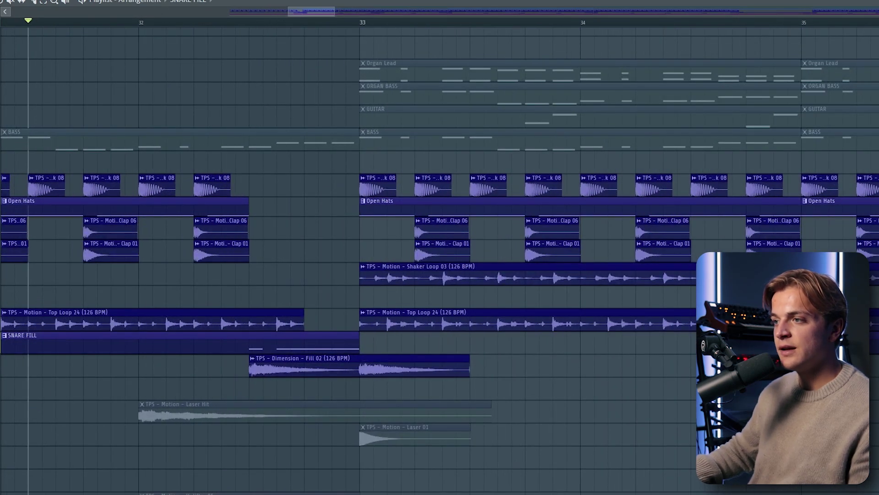
click(1, 411)
click(1, 434)
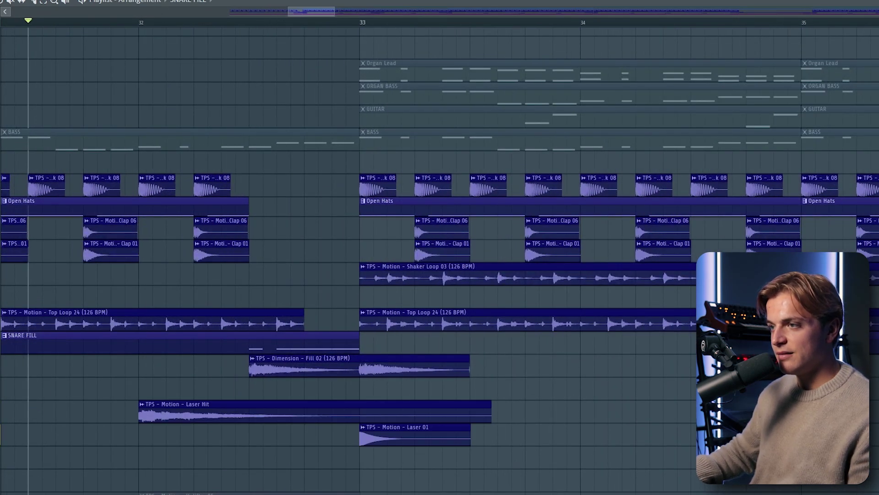
- Mark bars 81 to 89 around the Long Drum Fill 06 clip on Track 23 and audition the transition into bar 89
ctrl+scroll(59, 403, down, 10)
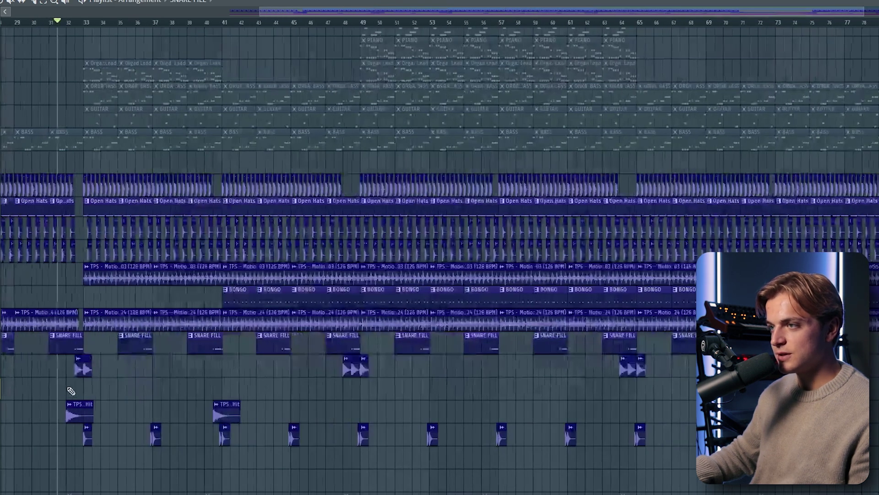
ctrl+scroll(73, 389, down, 3)
ctrl+scroll(686, 255, up, 6)
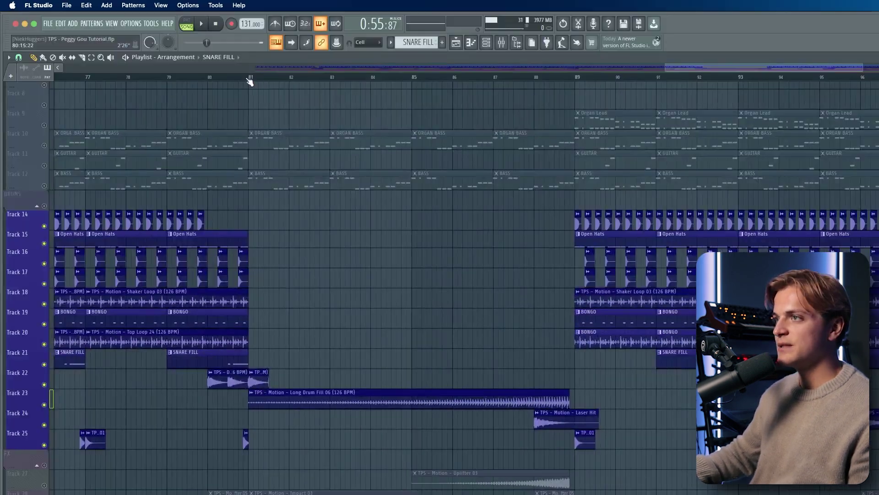
drag(249, 78, 573, 122)
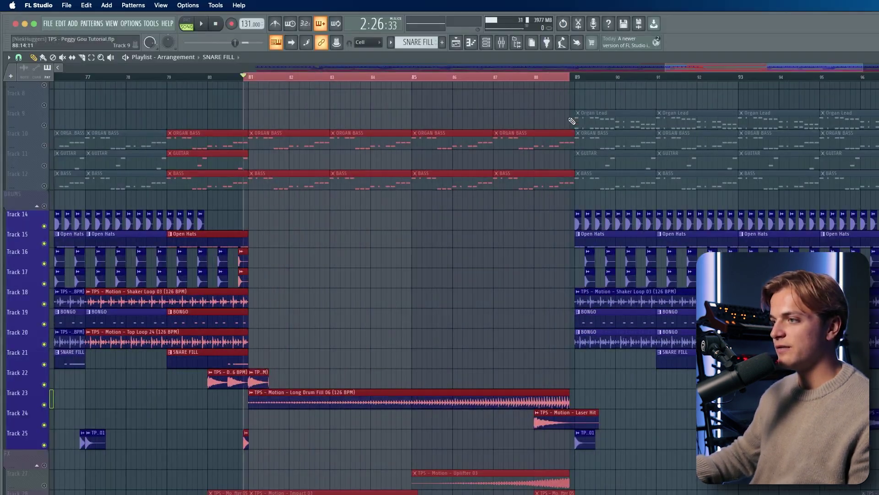
drag(465, 77, 549, 79)
click(581, 80)
key(space)
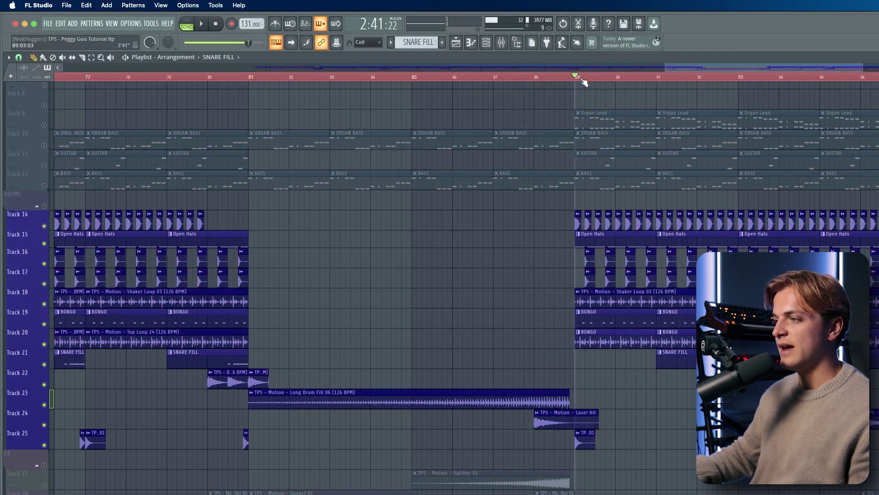
- Play all drum tracks together from bar 89, and stop playback
scroll(504, 117, down, 8)
scroll(751, 316, up, 7)
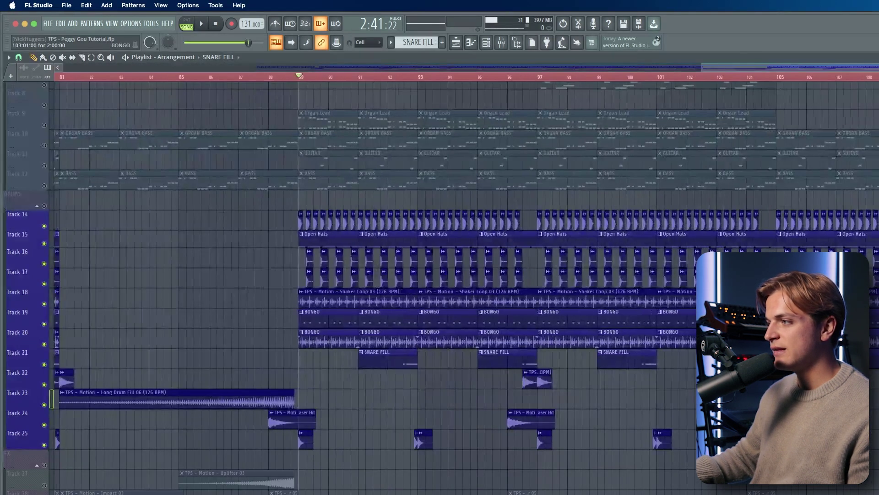
scroll(739, 346, up, 2)
scroll(739, 346, up, 1)
key(space)
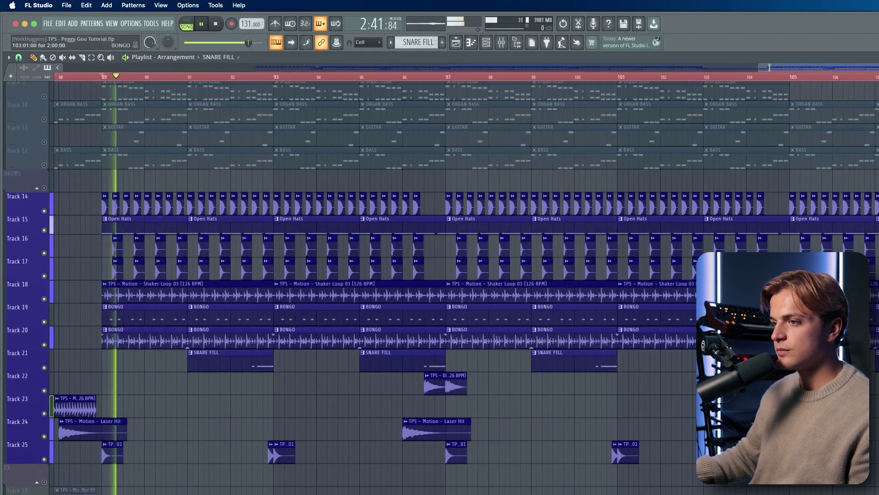
scroll(740, 346, down, 1)
scroll(740, 346, down, 1)
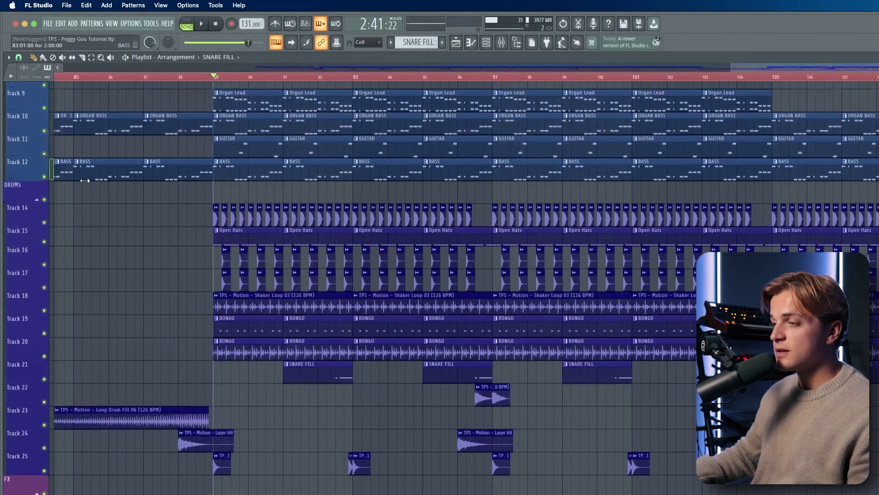
- Set the playback position to bar 33 and solo the High Strings E and Vinyl Noise 01 loops on Tracks 30 and 31
scroll(240, 257, down, 8)
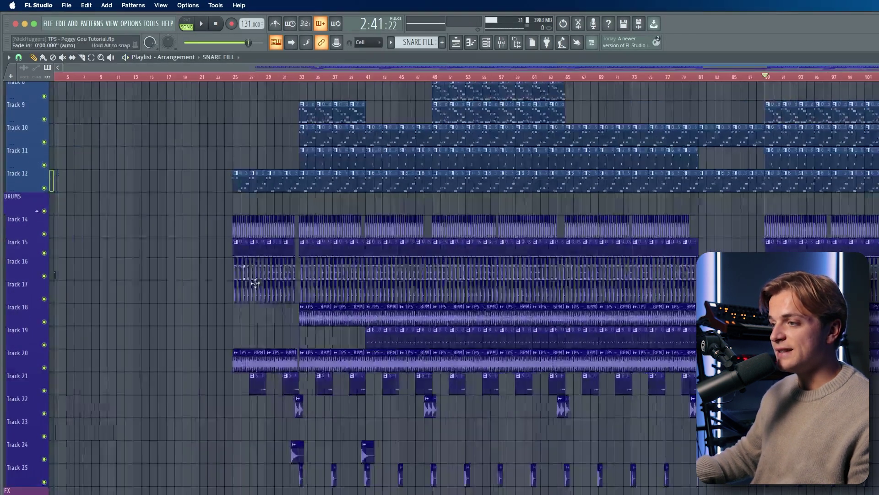
scroll(295, 317, down, 10)
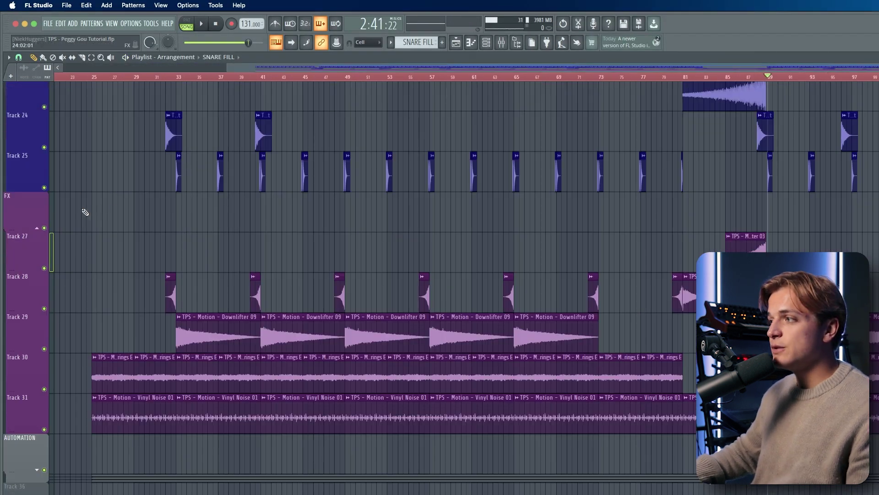
drag(85, 212, 701, 435)
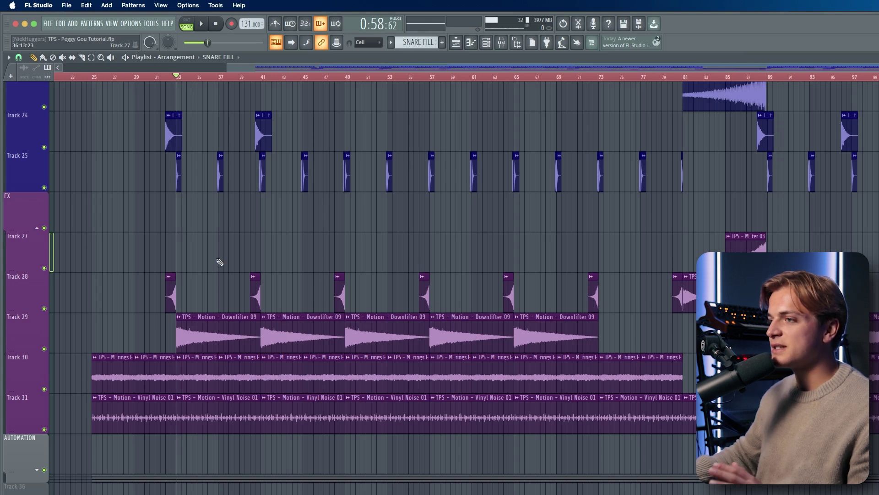
right_click(44, 390)
scroll(175, 369, up, 5)
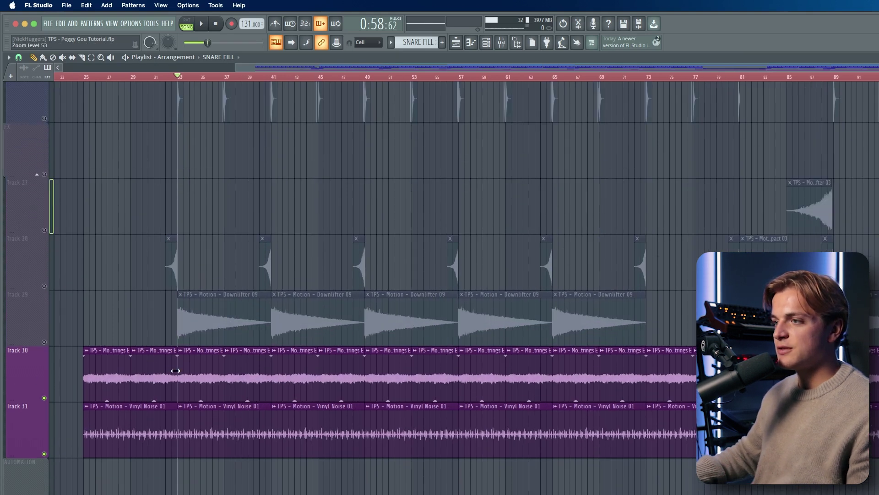
- Examine the two FX background loops around bars 33 to 41 and audition them
drag(196, 367, 453, 458)
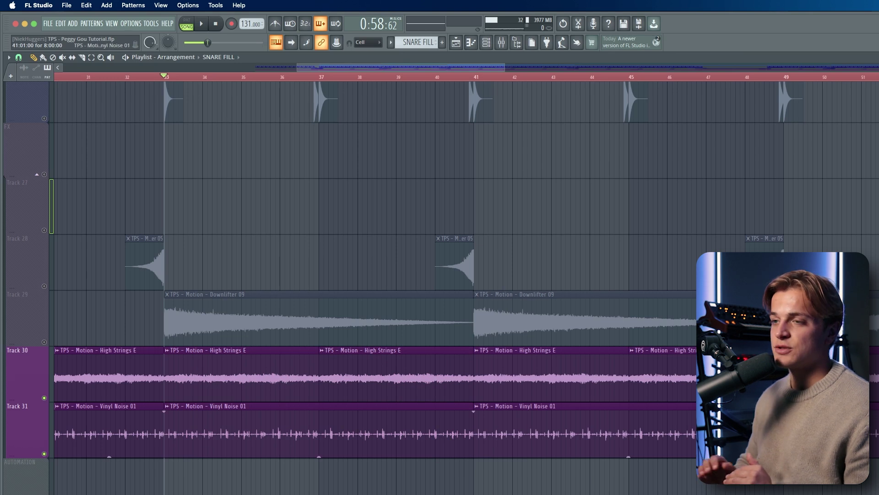
drag(421, 482, 205, 348)
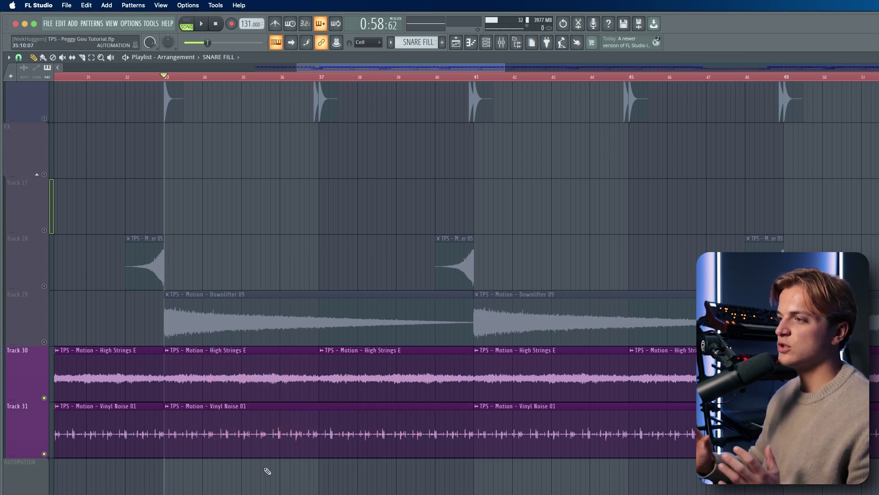
scroll(282, 470, down, 1)
key(space)
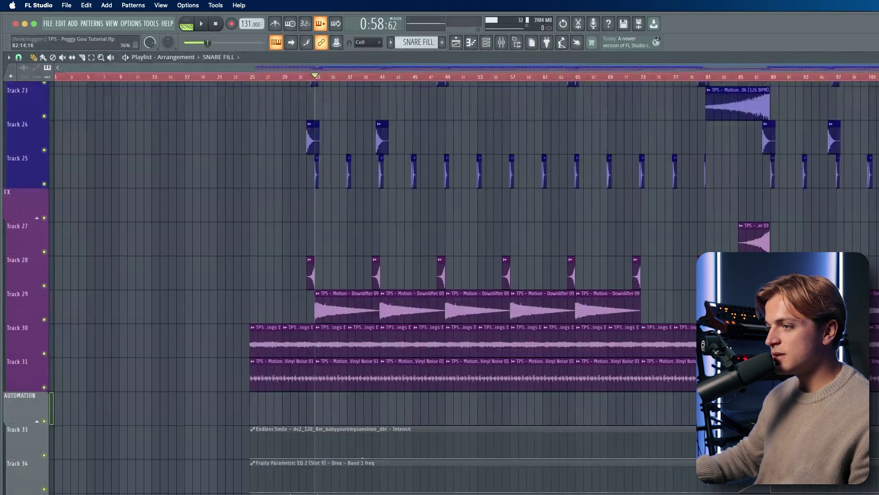
- Mark the break from bar 81 to 89, play it from bar 80, skip to bar 87, and stop playback
scroll(647, 427, up, 2)
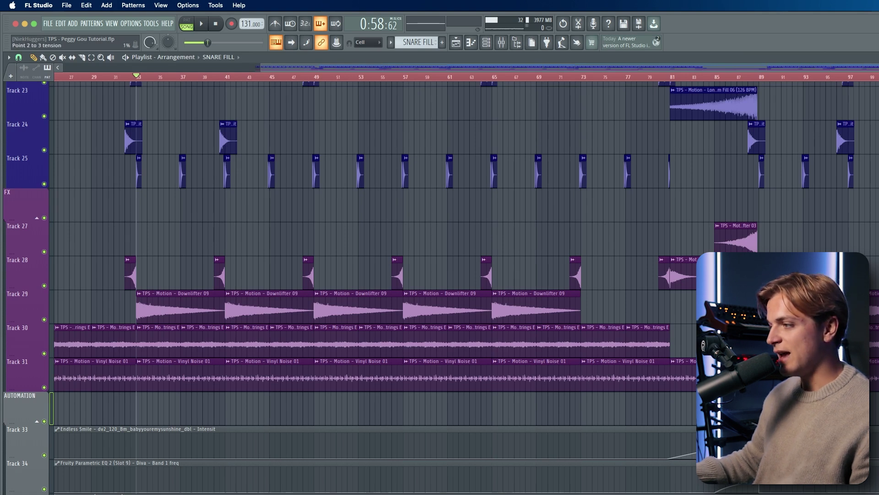
scroll(700, 143, up, 8)
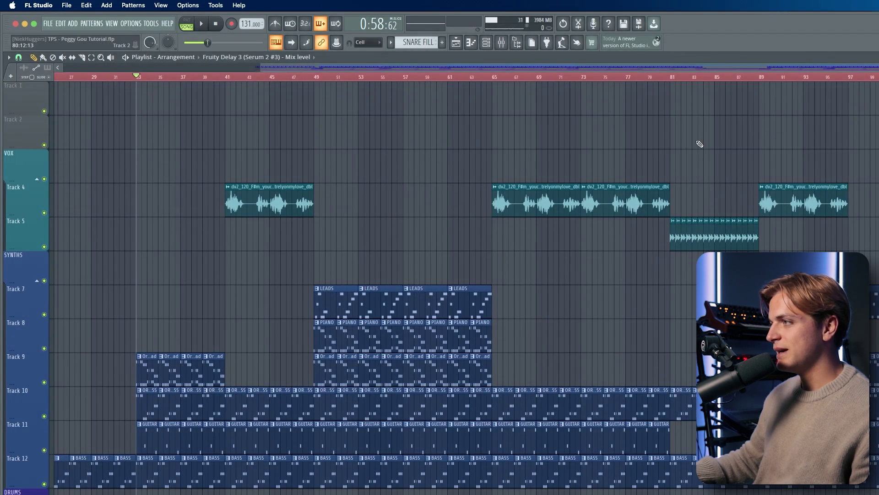
drag(675, 82, 765, 103)
click(234, 76)
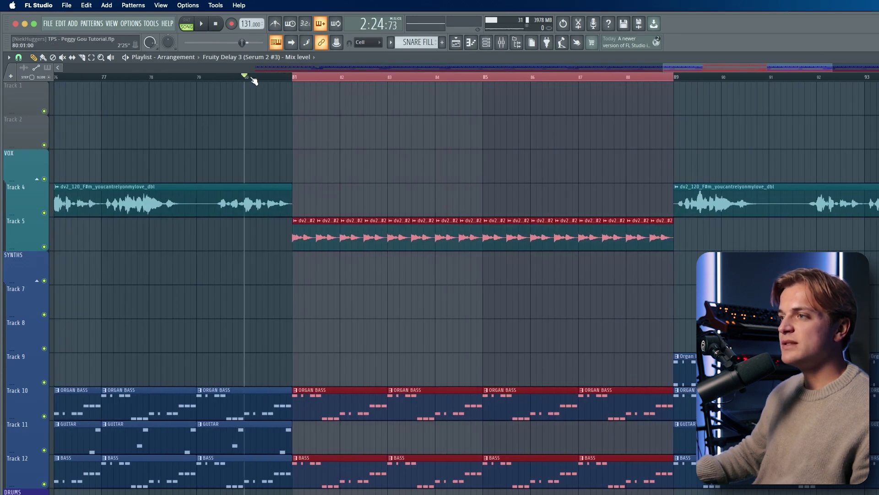
key(space)
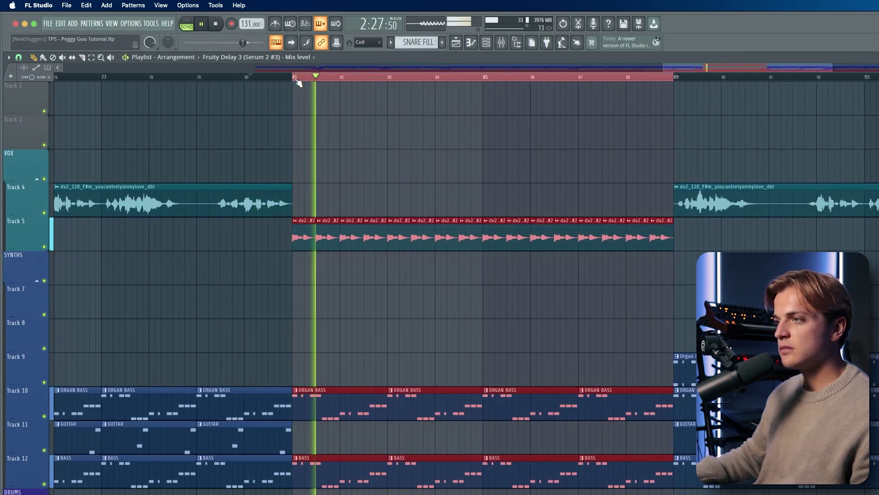
click(590, 77)
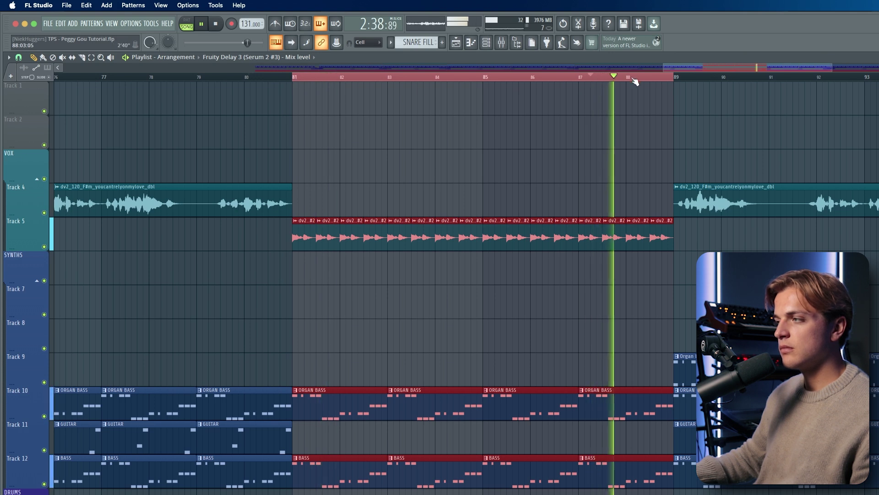
key(space)
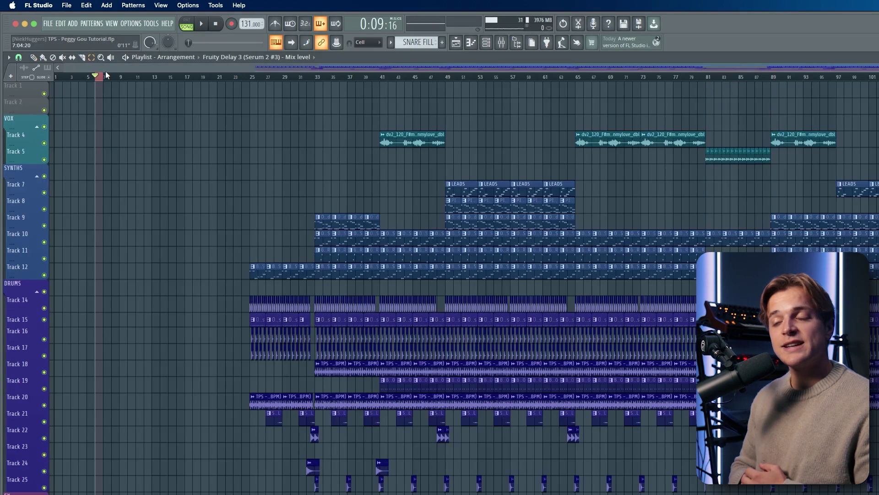
- Review the full arrangement from vocals to drums and play it from bar 25
ctrl+scroll(818, 180, up, 2)
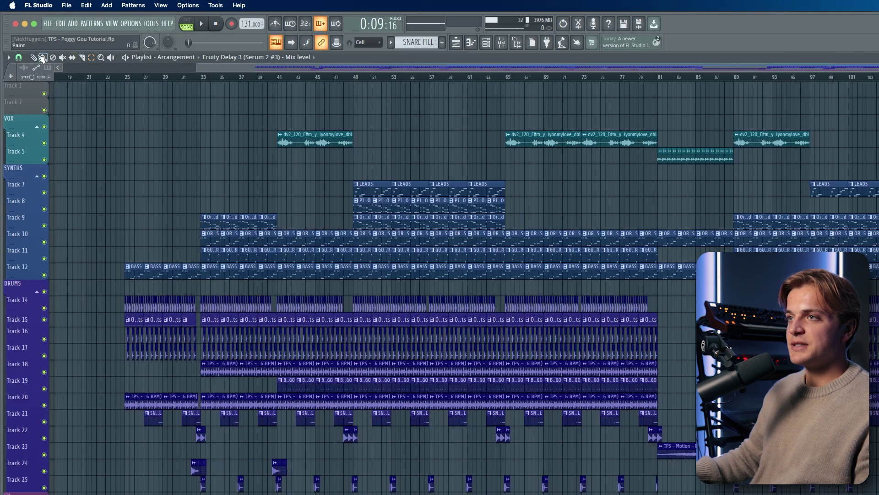
drag(32, 325, 40, 335)
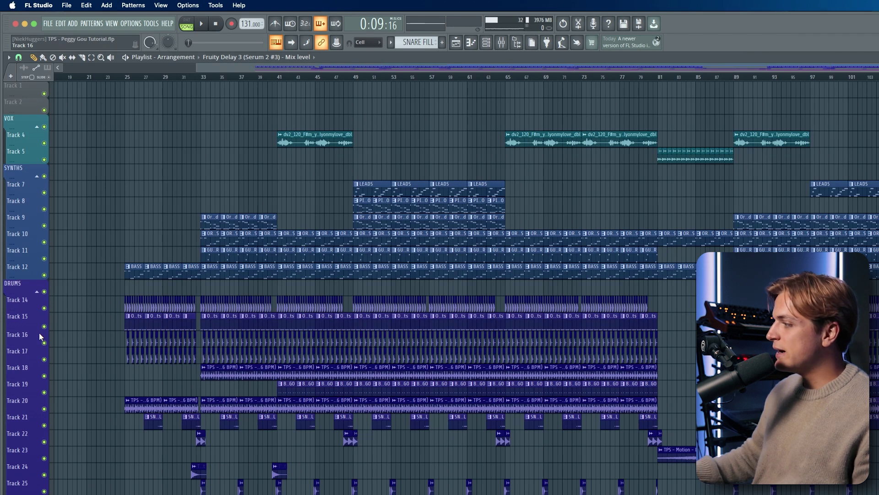
scroll(141, 192, up, 5)
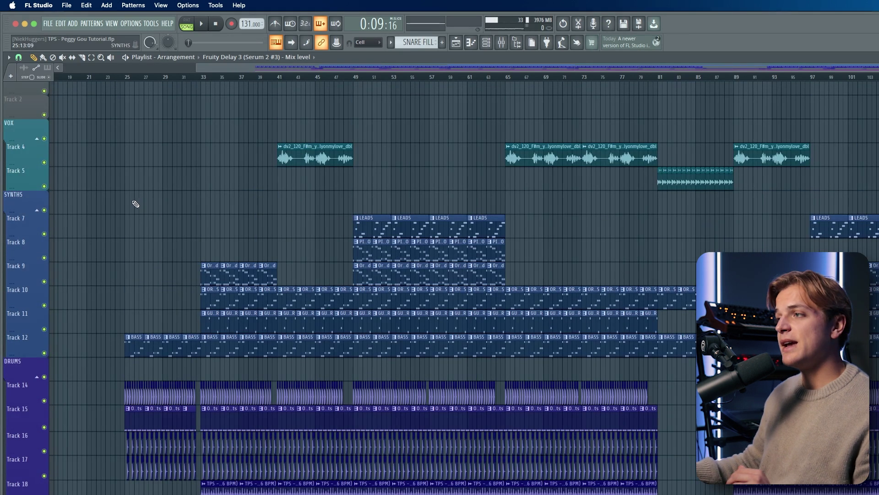
scroll(152, 211, down, 1)
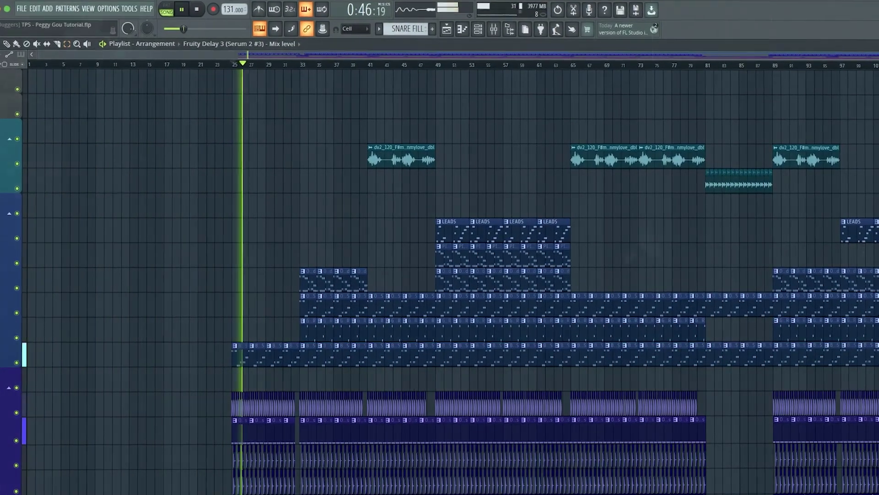
scroll(440, 275, down, 3)
scroll(439, 275, up, 1)
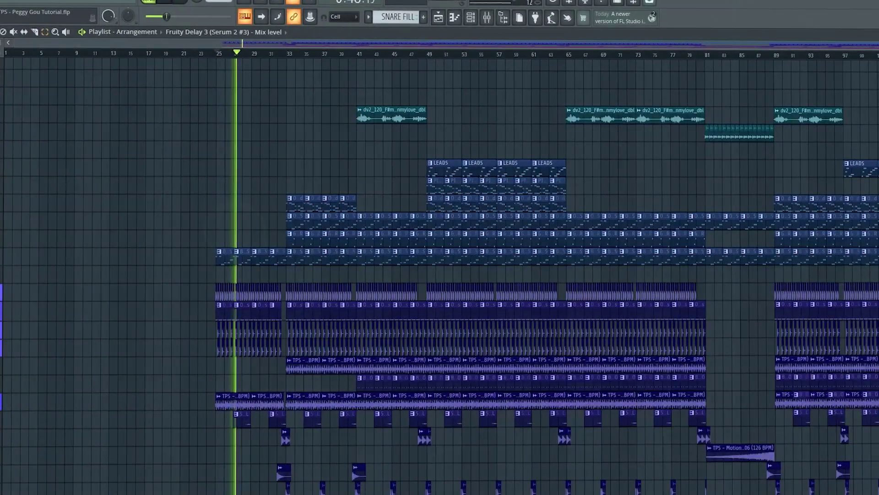